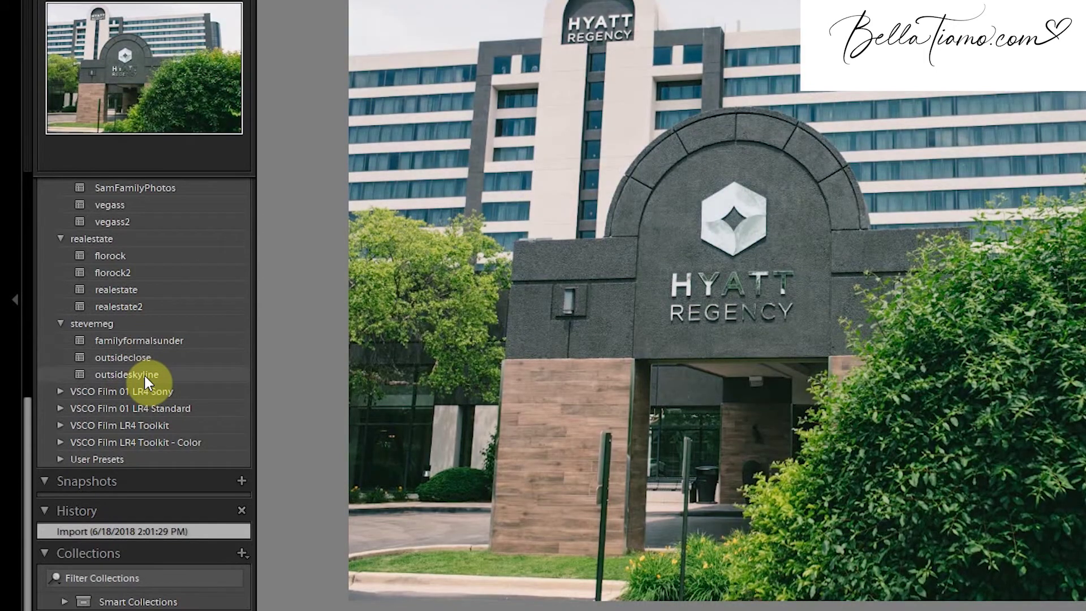
# Apply the outsideskyline preset to the hotel photo and set its white balance by sampling the light tower wall.
pyautogui.click(144, 375)
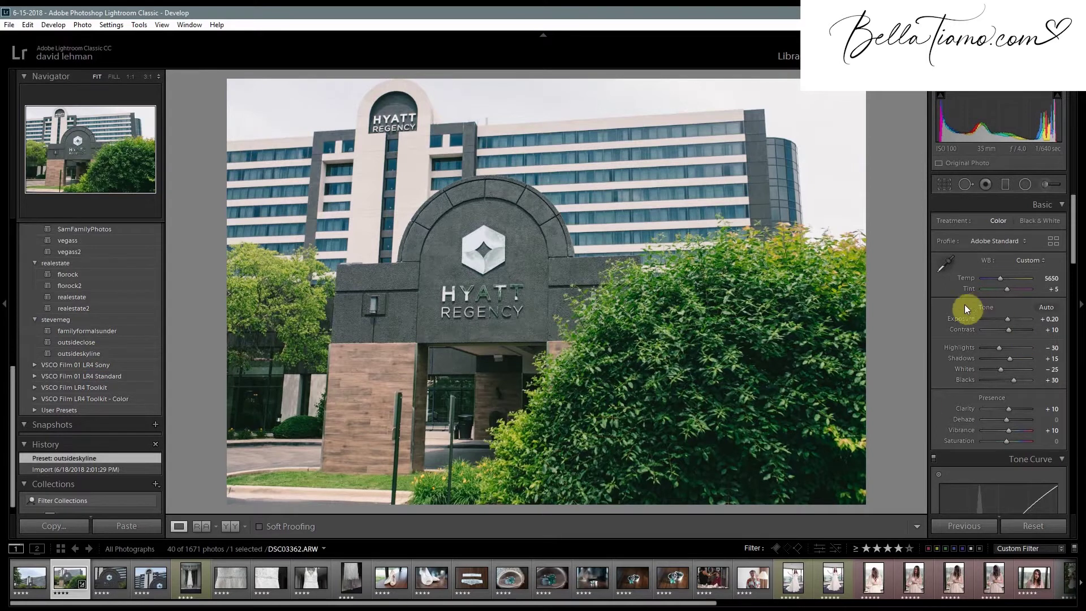
pyautogui.click(943, 267)
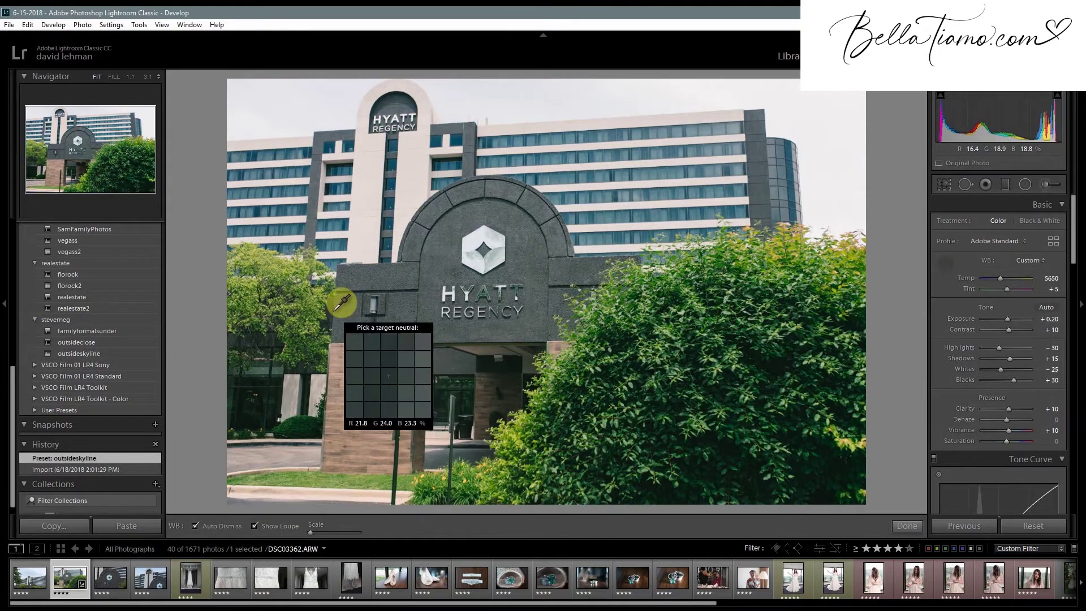
pyautogui.click(411, 175)
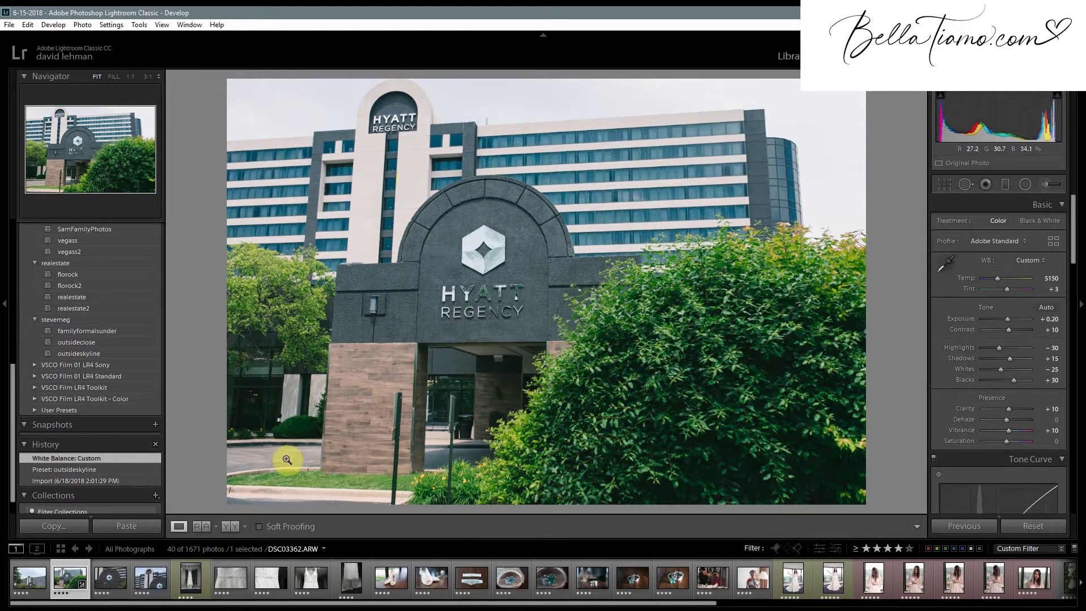
# Apply the outsideskyline preset to the hanging wedding dress photo and sample its white balance from the dress.
pyautogui.click(188, 582)
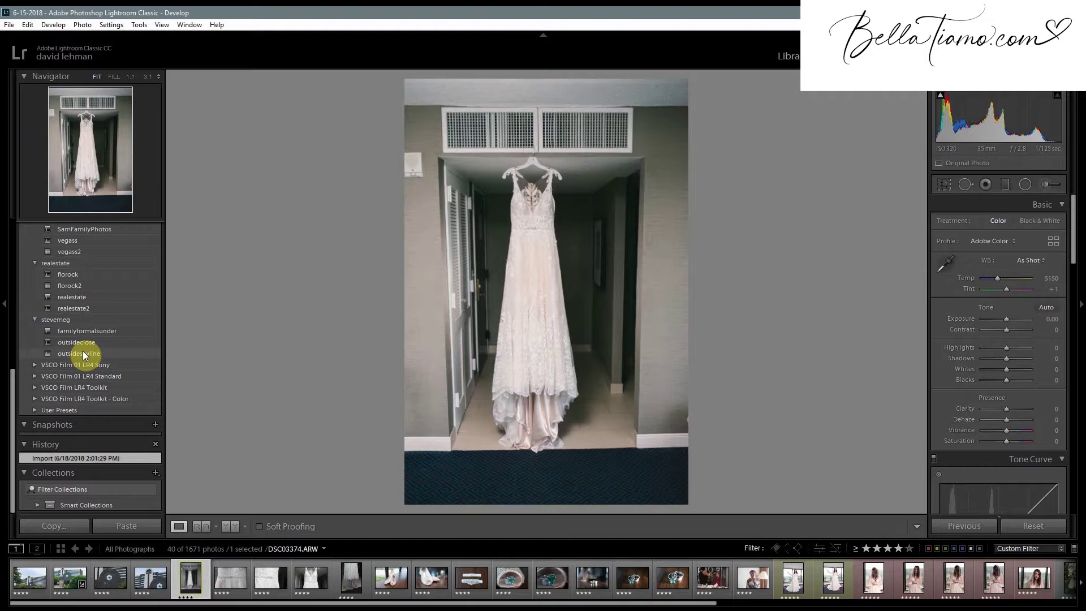
pyautogui.click(82, 351)
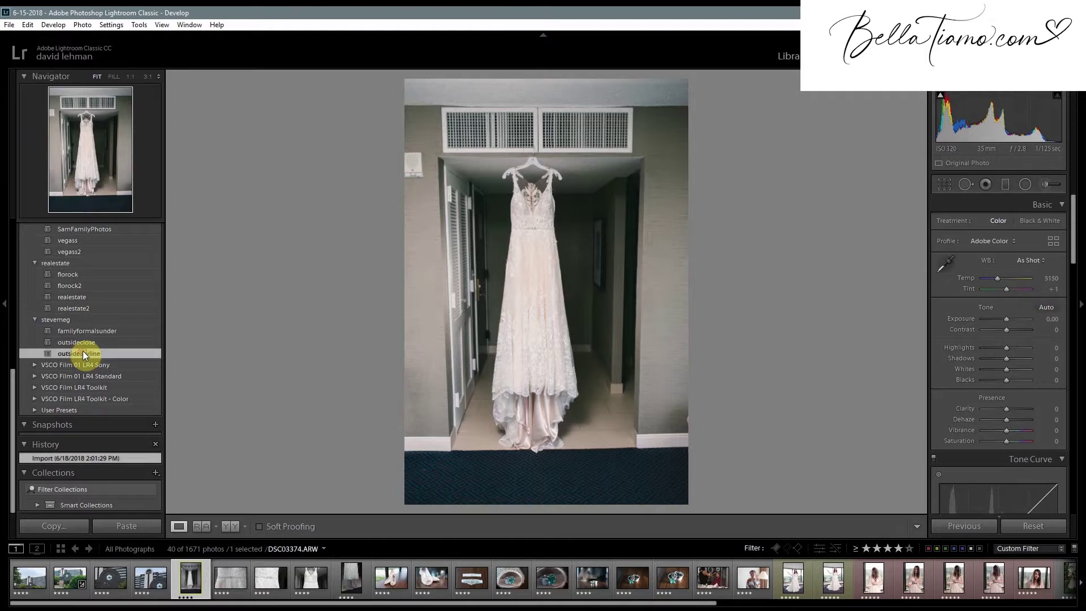
pyautogui.click(947, 259)
pyautogui.click(525, 268)
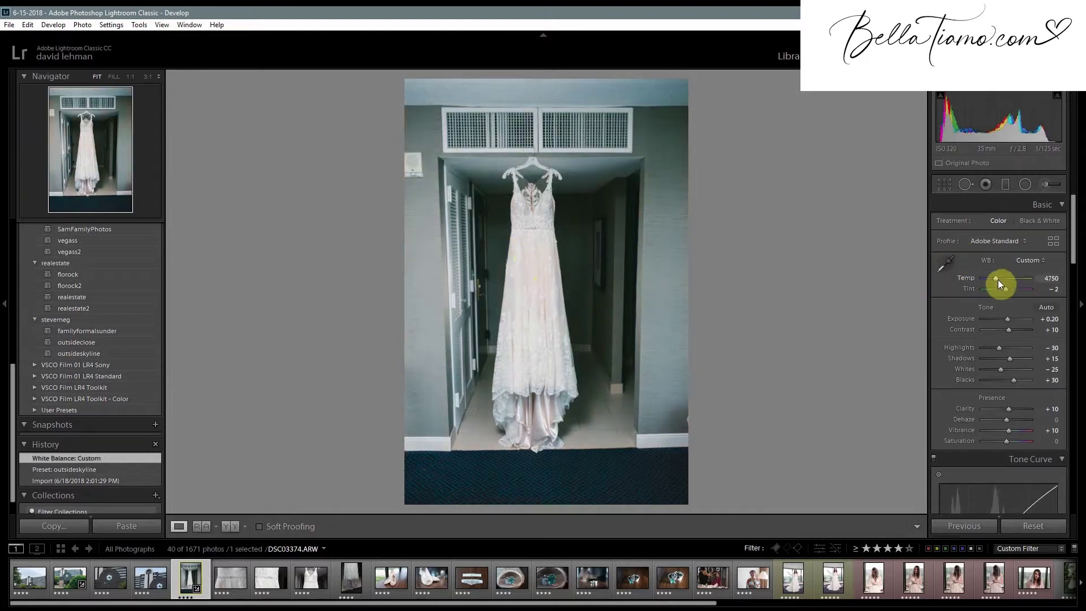
# Warm the dress photo's temperature to 5452 and set its exposure to +0.30.
pyautogui.moveTo(996, 279); pyautogui.dragTo(999, 279)
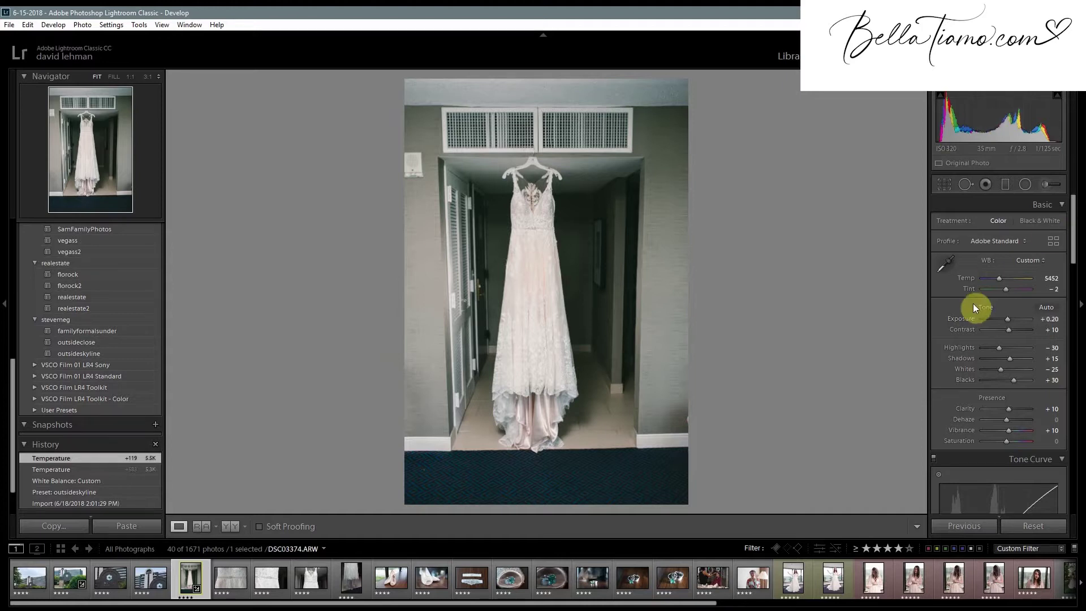
pyautogui.click(1050, 319)
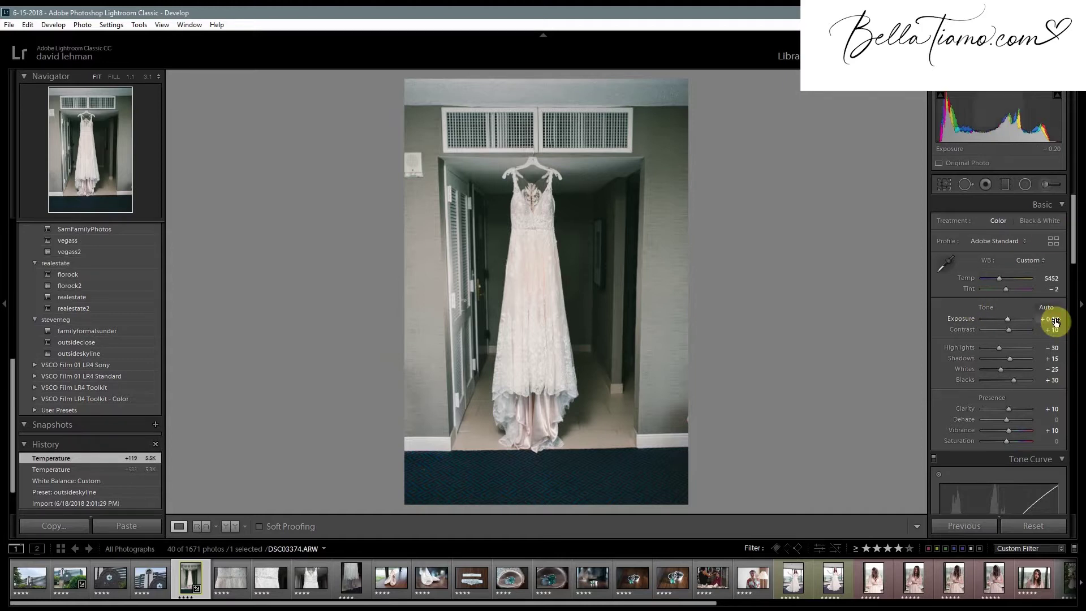
pyautogui.write('0.3')
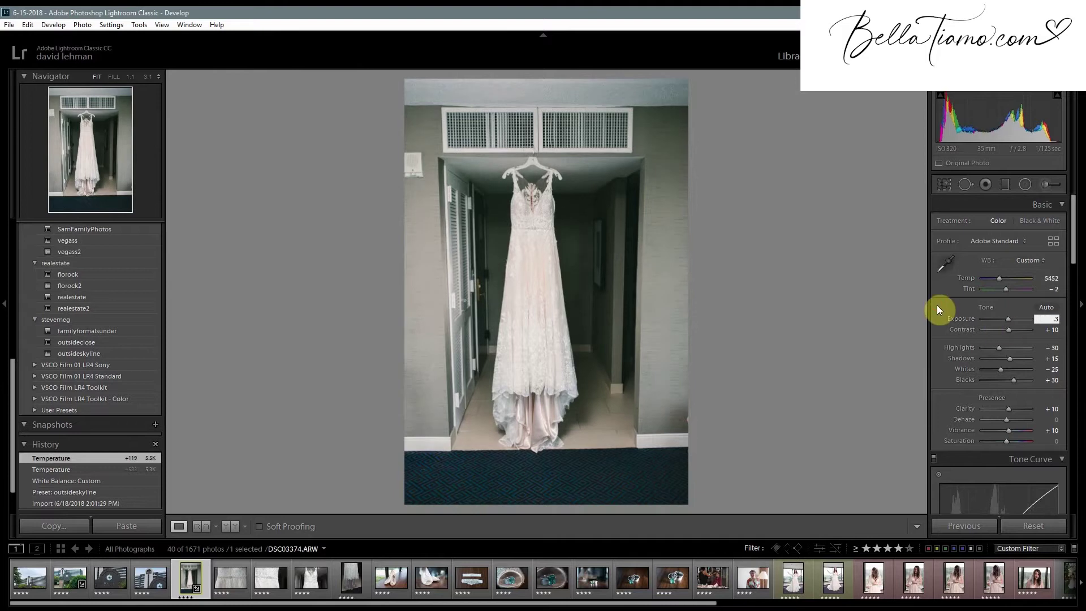
pyautogui.press('Return')
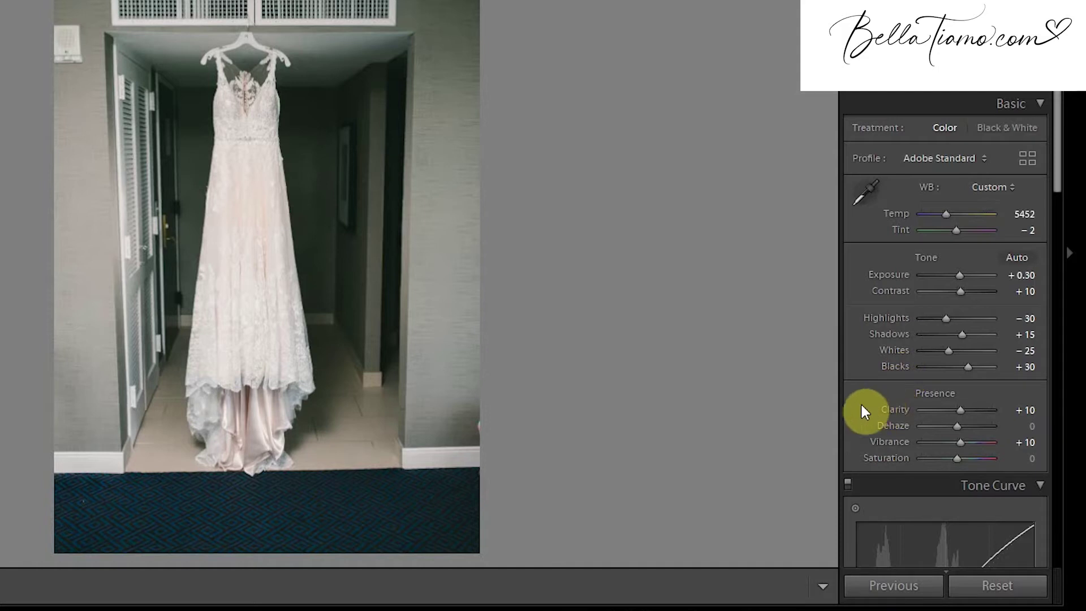
# Try blue hue shifts of +100 and -100 on the dress photo's carpet and undo them.
pyautogui.scroll(-3, 860, 402)
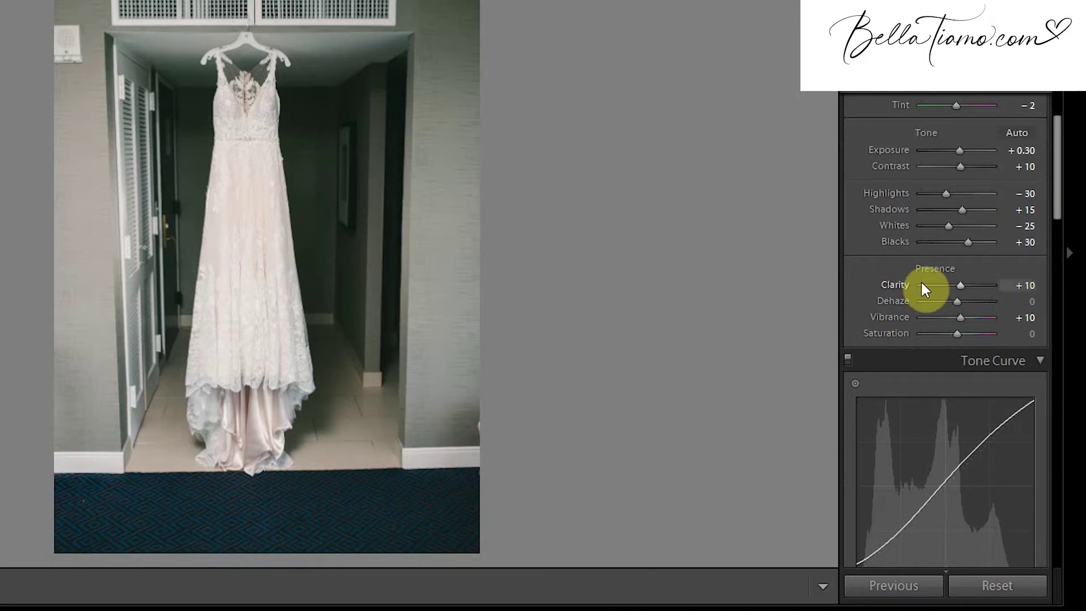
pyautogui.scroll(-3, 845, 295)
pyautogui.scroll(-3, 844, 295)
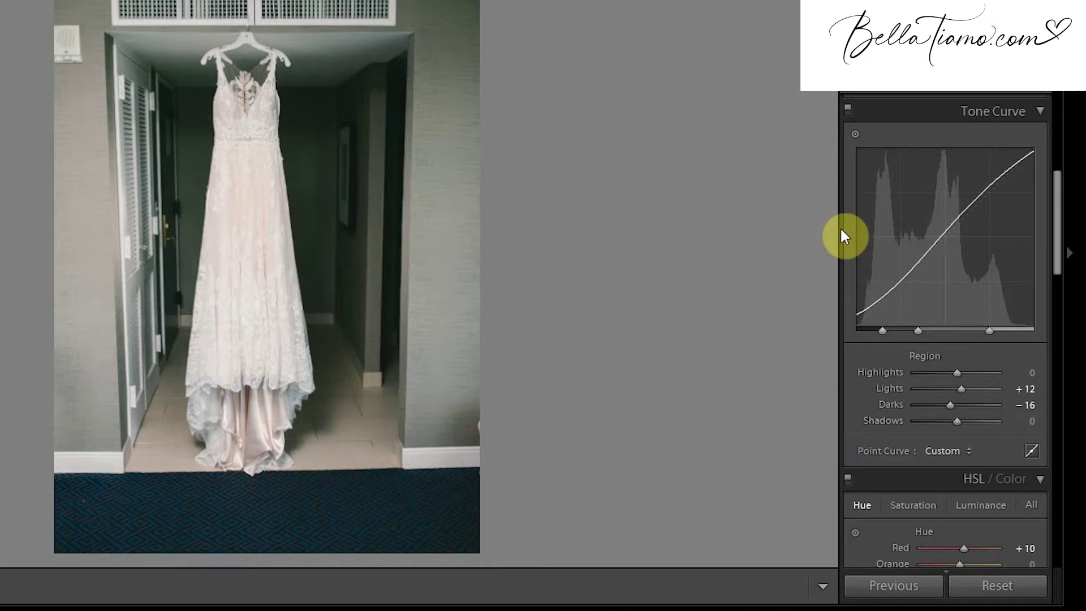
pyautogui.scroll(-2, 841, 229)
pyautogui.scroll(-2, 841, 230)
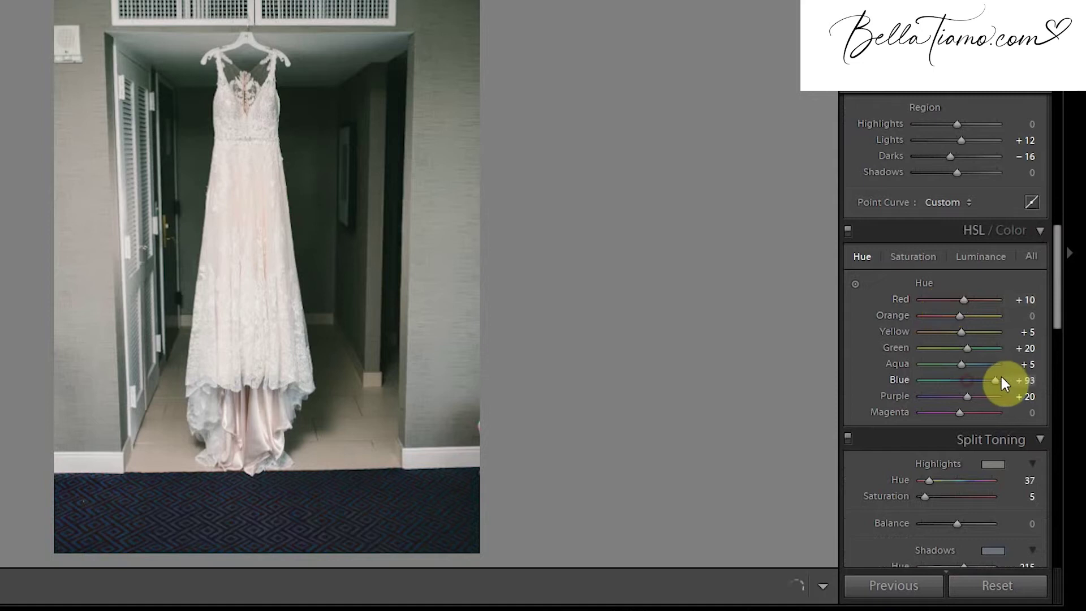
pyautogui.hotkey('ctrl', 'z')
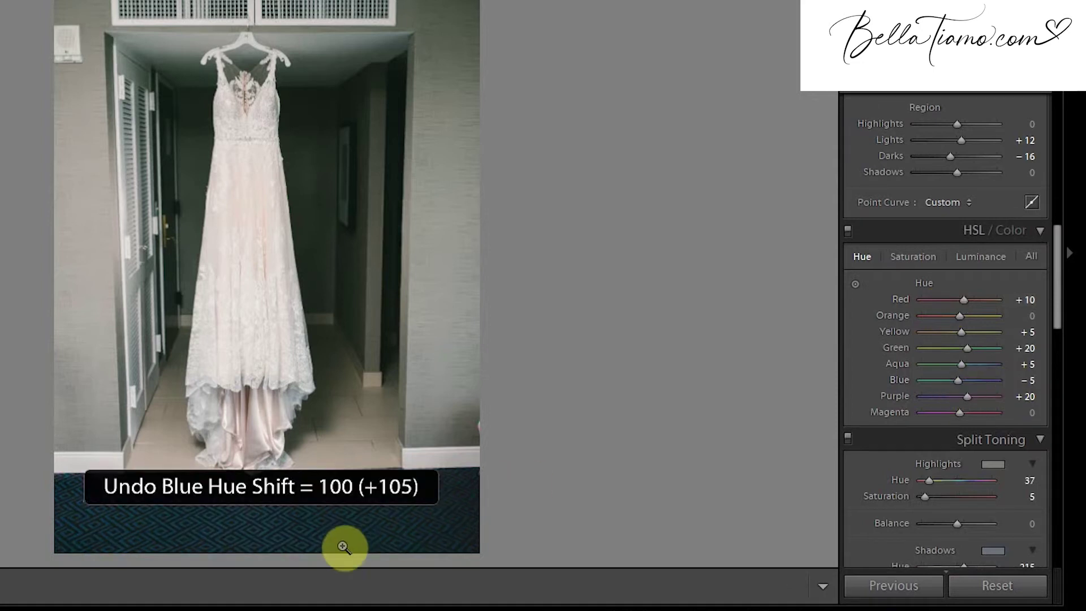
pyautogui.moveTo(960, 376); pyautogui.dragTo(1007, 386)
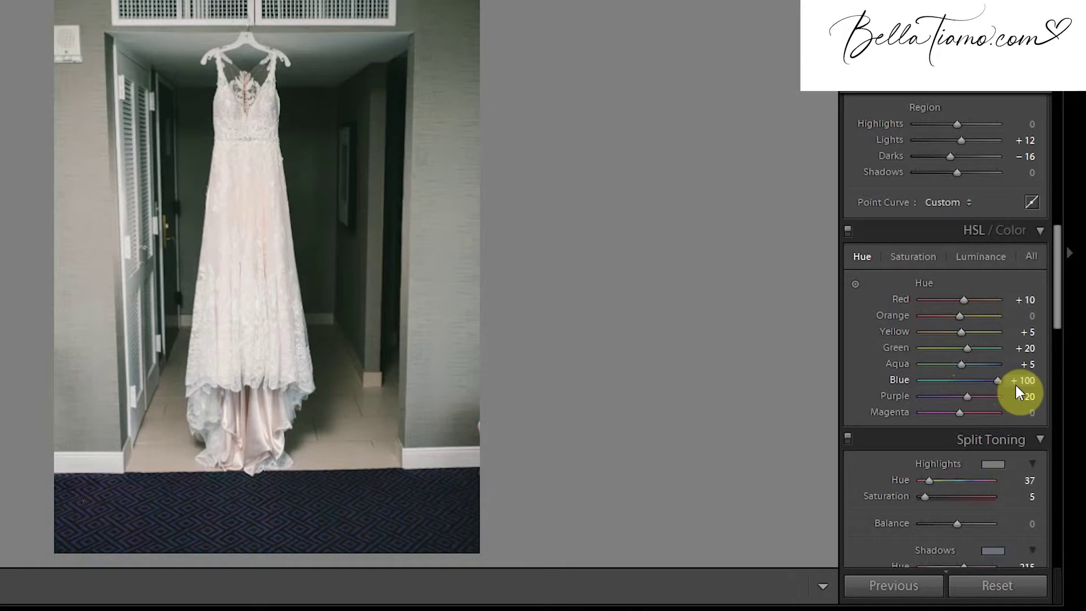
pyautogui.moveTo(1014, 382); pyautogui.dragTo(891, 381)
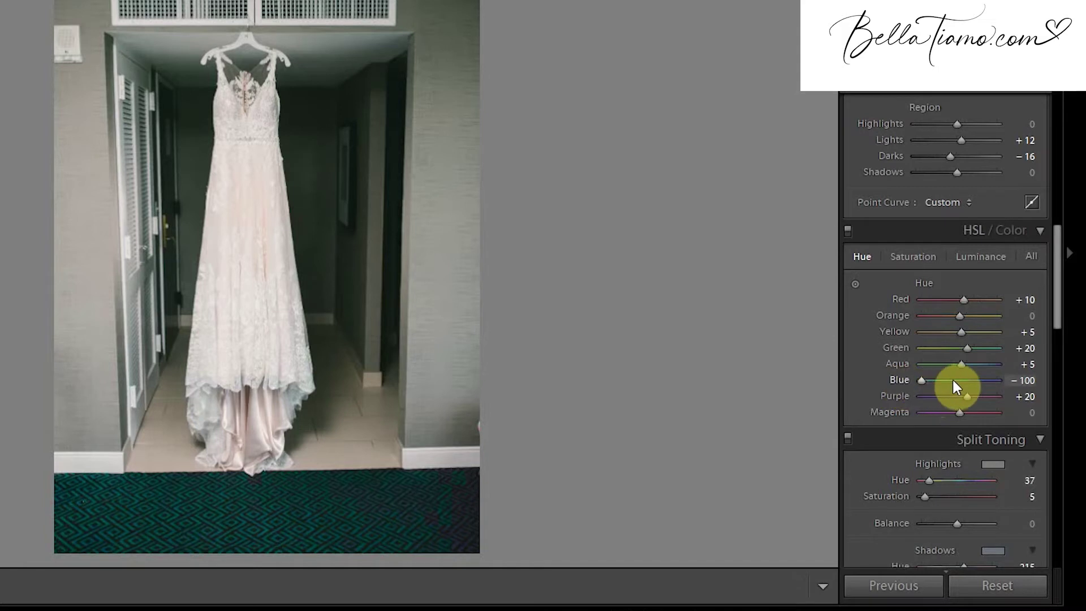
pyautogui.hotkey('ctrl', 'z')
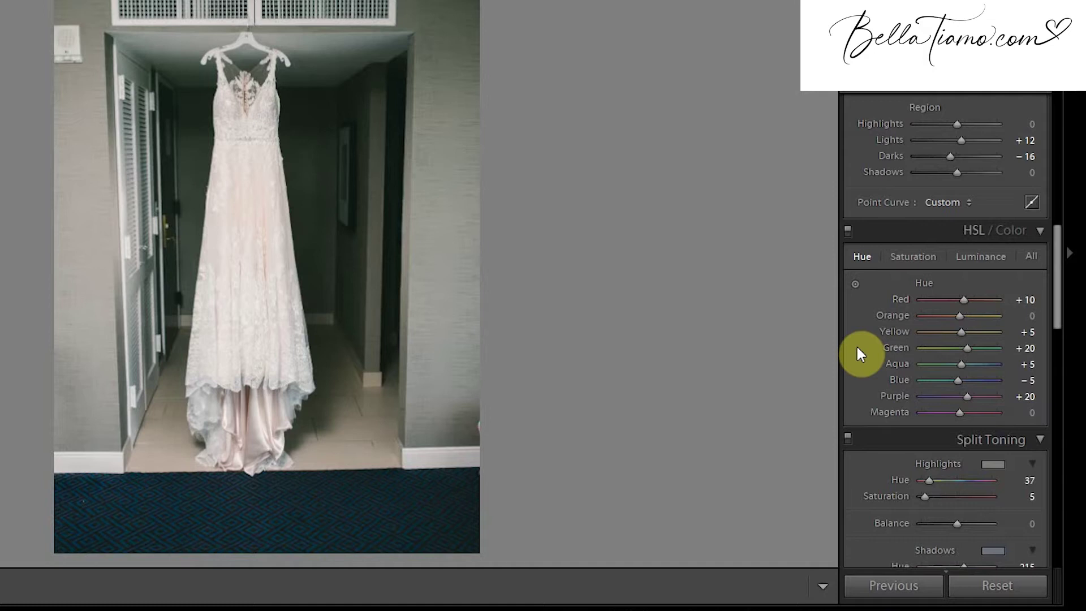
# Examine the preset's saturation and luminance adjustments for each color in HSL.
pyautogui.click(892, 261)
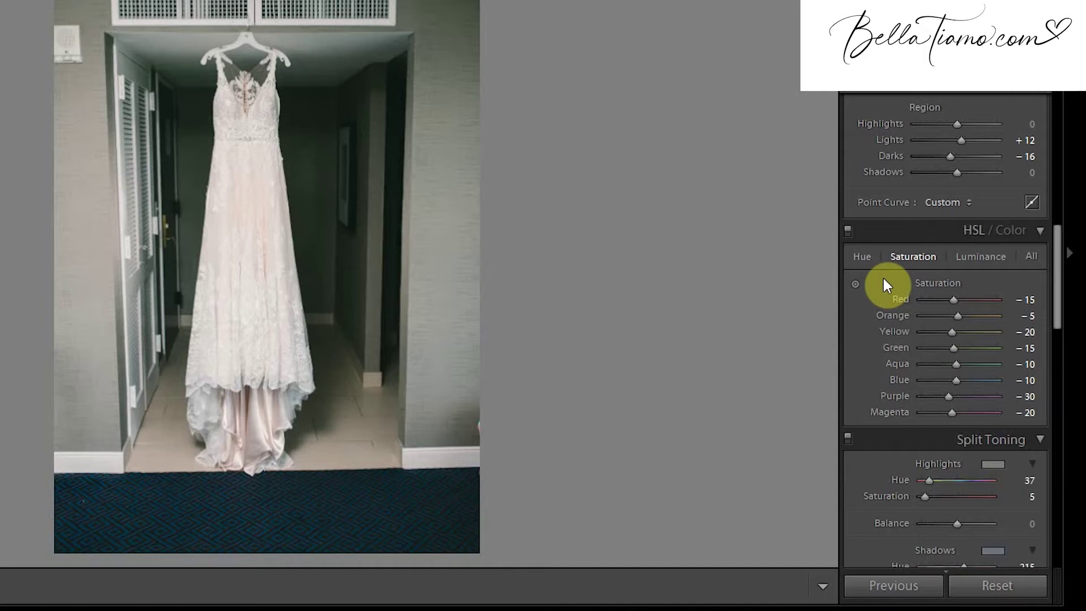
pyautogui.scroll(10, 882, 276)
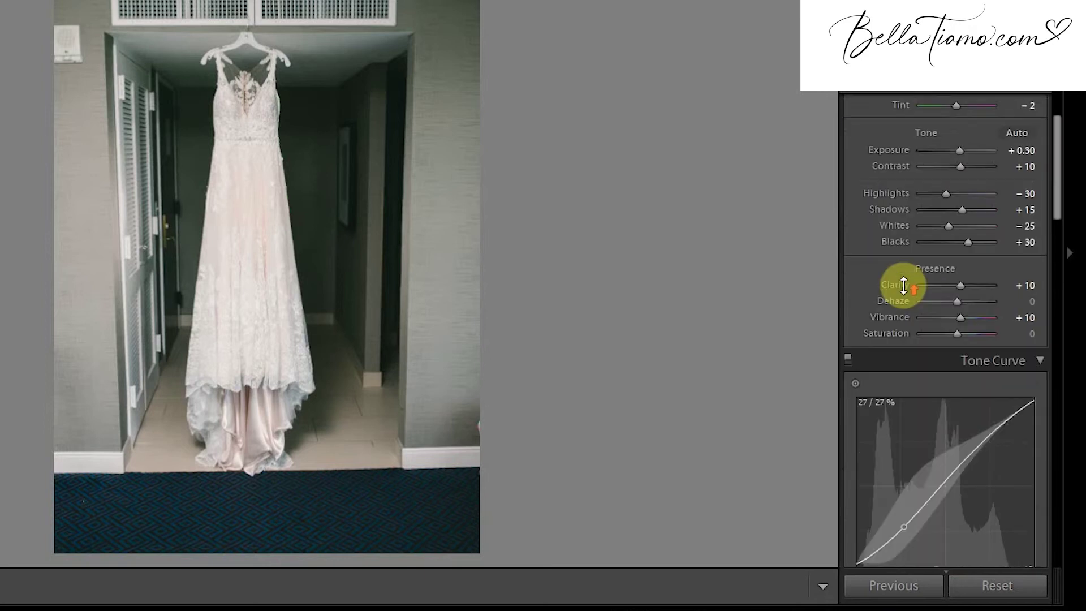
pyautogui.scroll(-8, 873, 322)
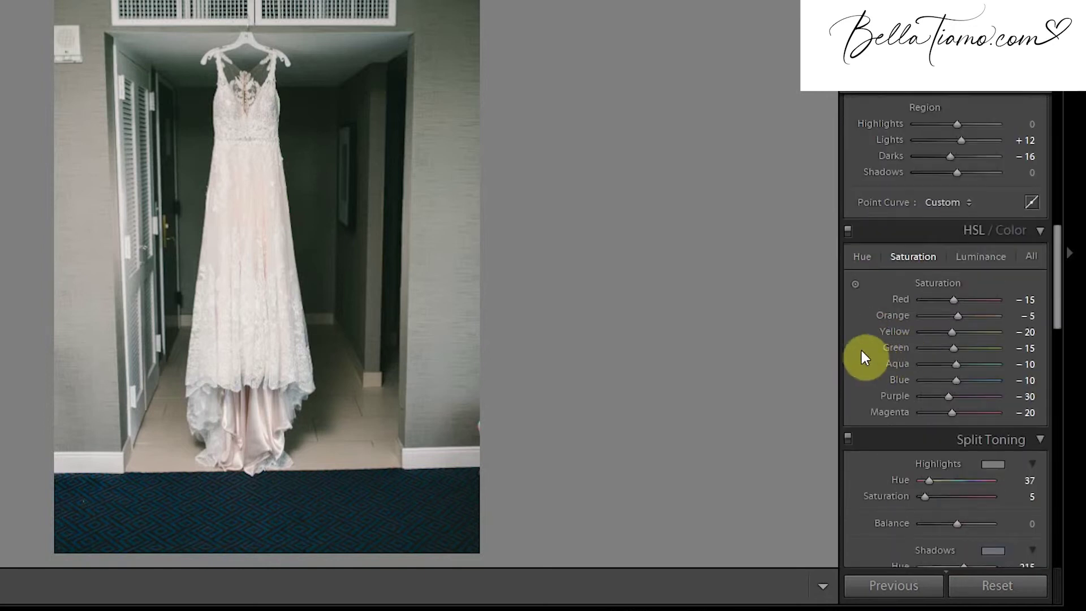
pyautogui.click(981, 257)
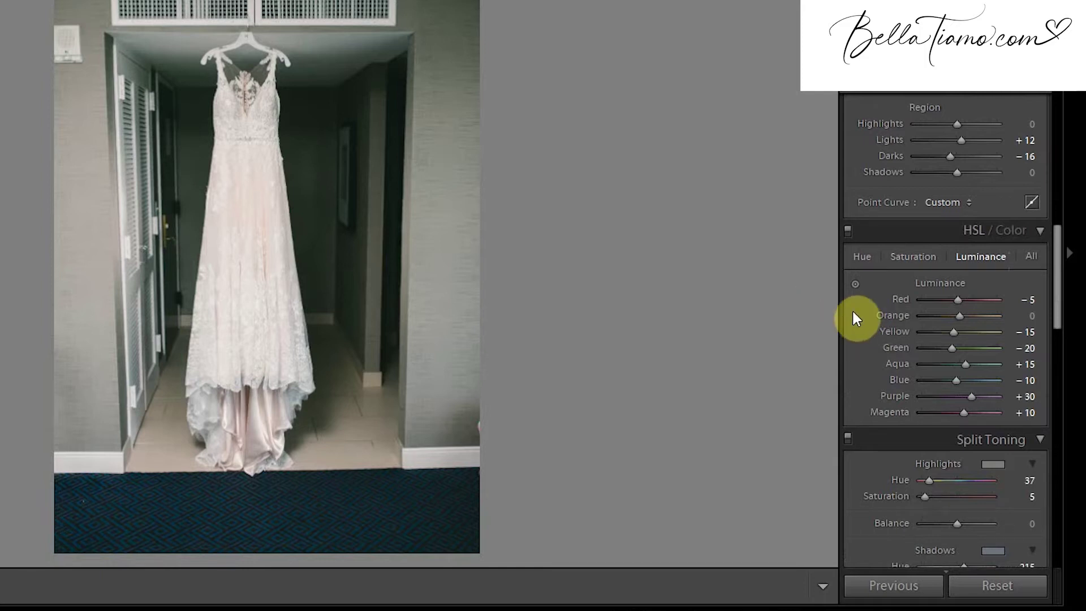
# Try a split toning shadow saturation of 80 on the dress photo and undo it.
pyautogui.scroll(-3, 853, 312)
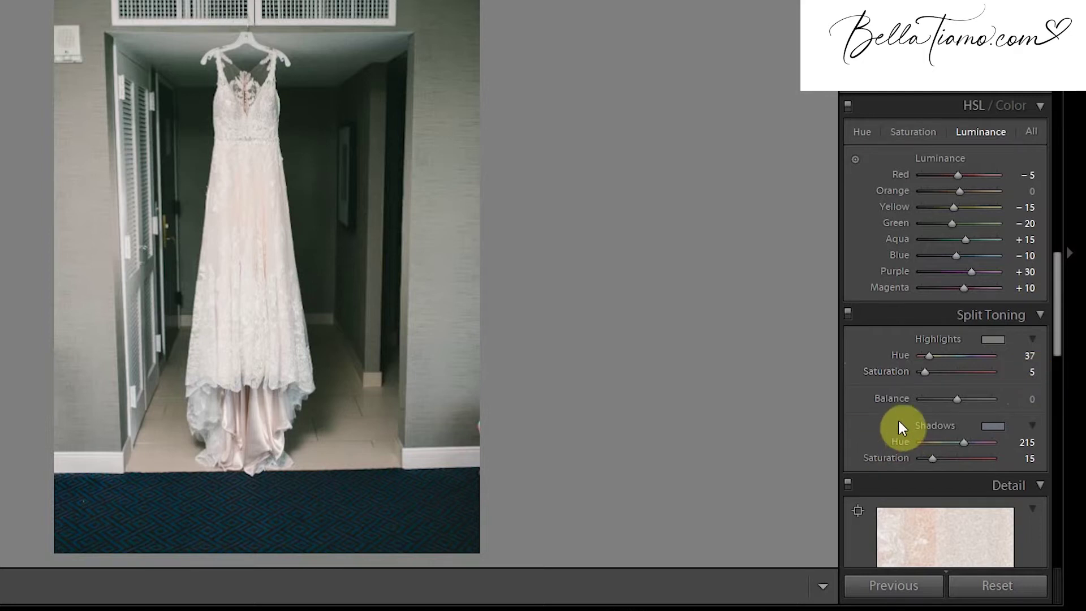
pyautogui.moveTo(932, 458); pyautogui.dragTo(978, 461)
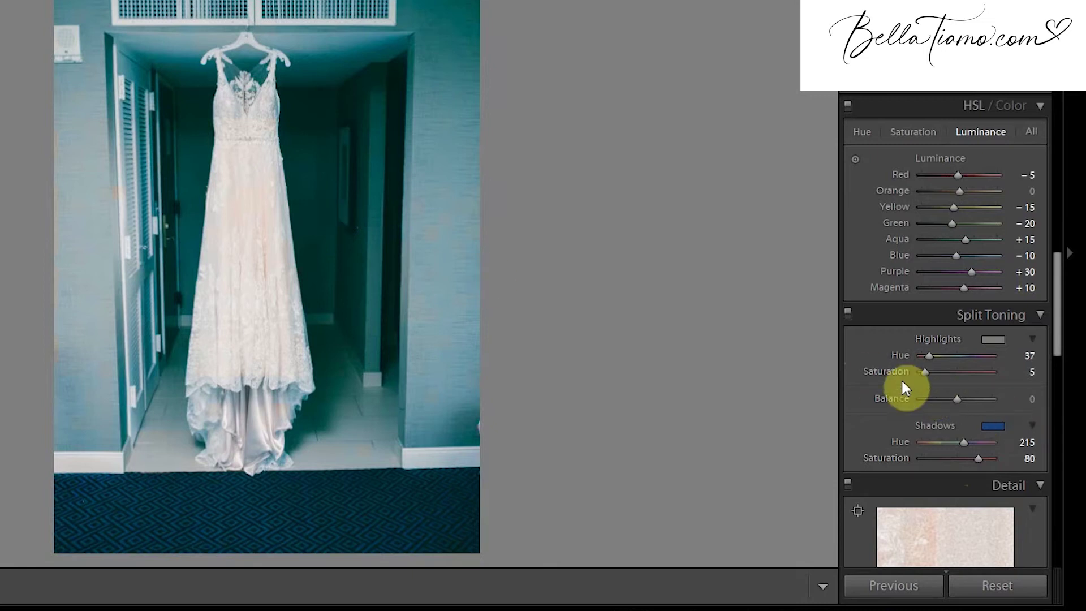
pyautogui.hotkey('ctrl', 'z')
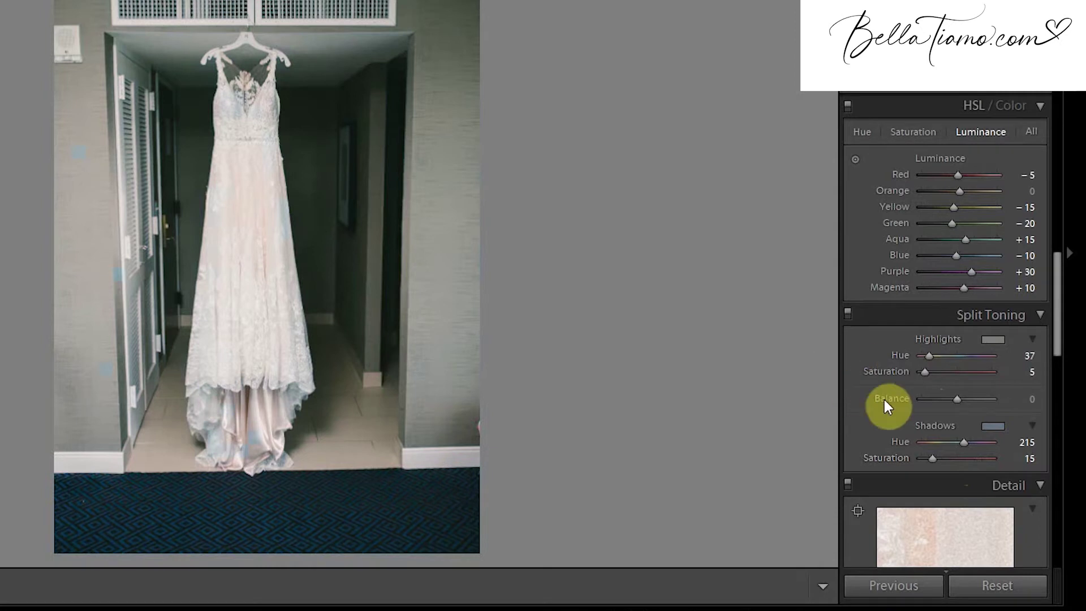
# Try a luminance noise reduction of 51 on the dress photo and undo it.
pyautogui.scroll(-5, 856, 392)
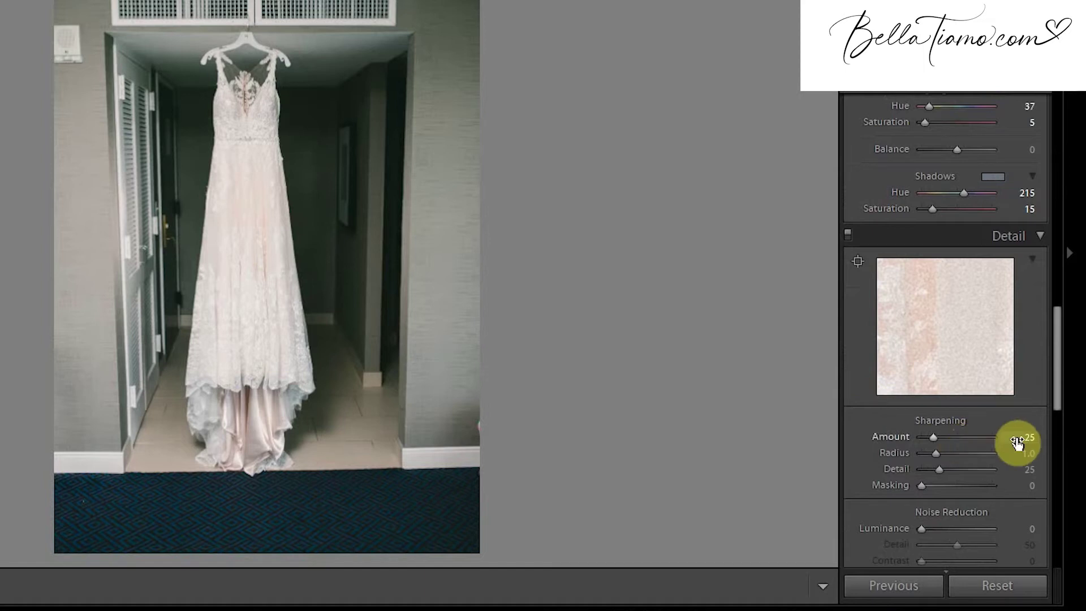
pyautogui.scroll(-2, 865, 421)
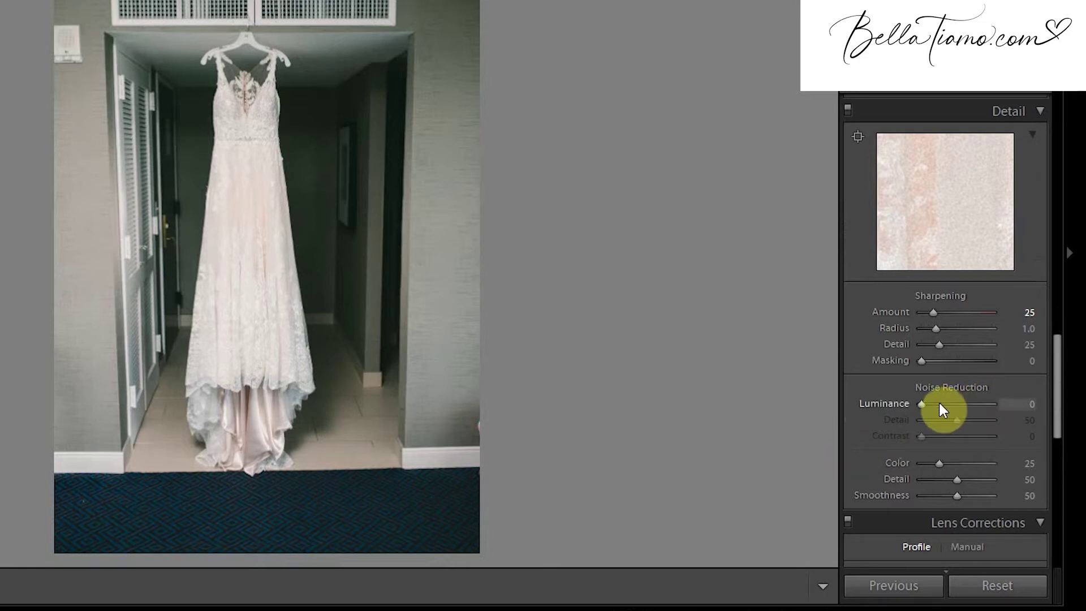
pyautogui.moveTo(938, 400); pyautogui.dragTo(958, 404)
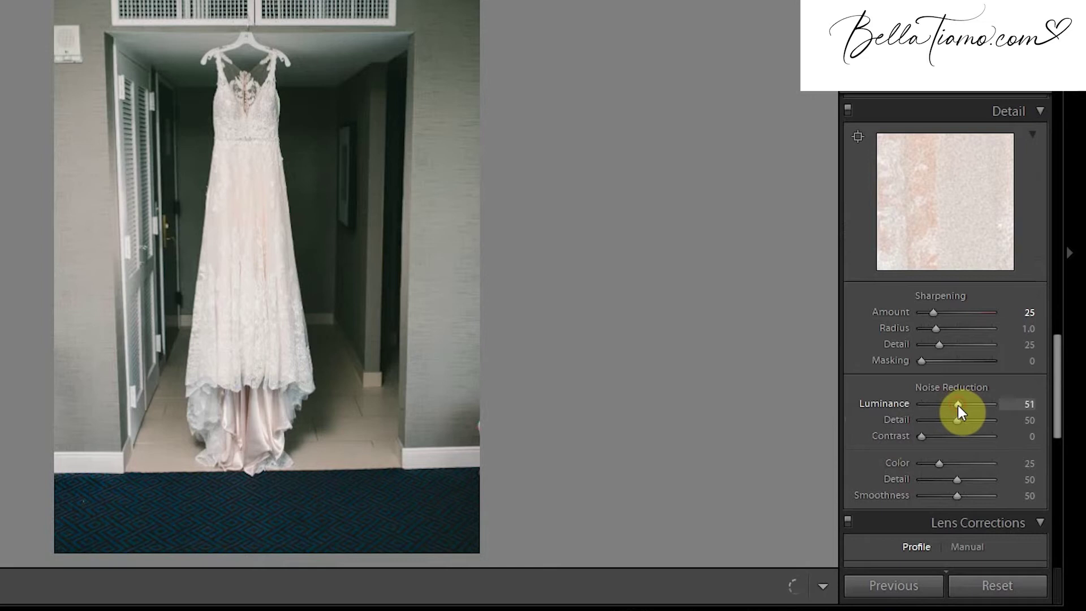
pyautogui.hotkey('ctrl', 'z')
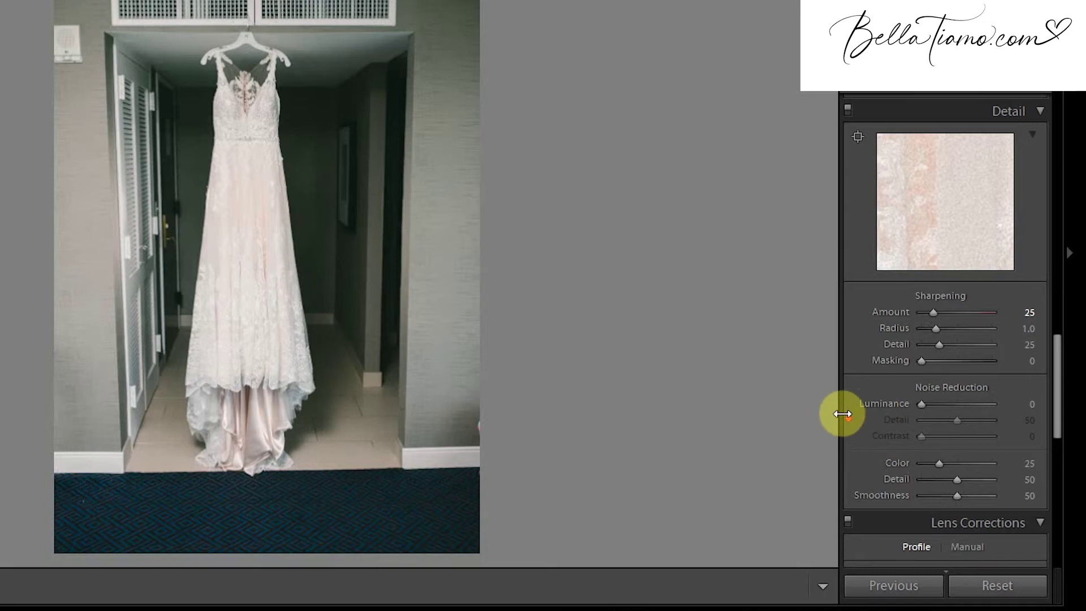
# Turn the lens profile corrections off and back on to compare their effect on the dress photo.
pyautogui.scroll(-3, 848, 418)
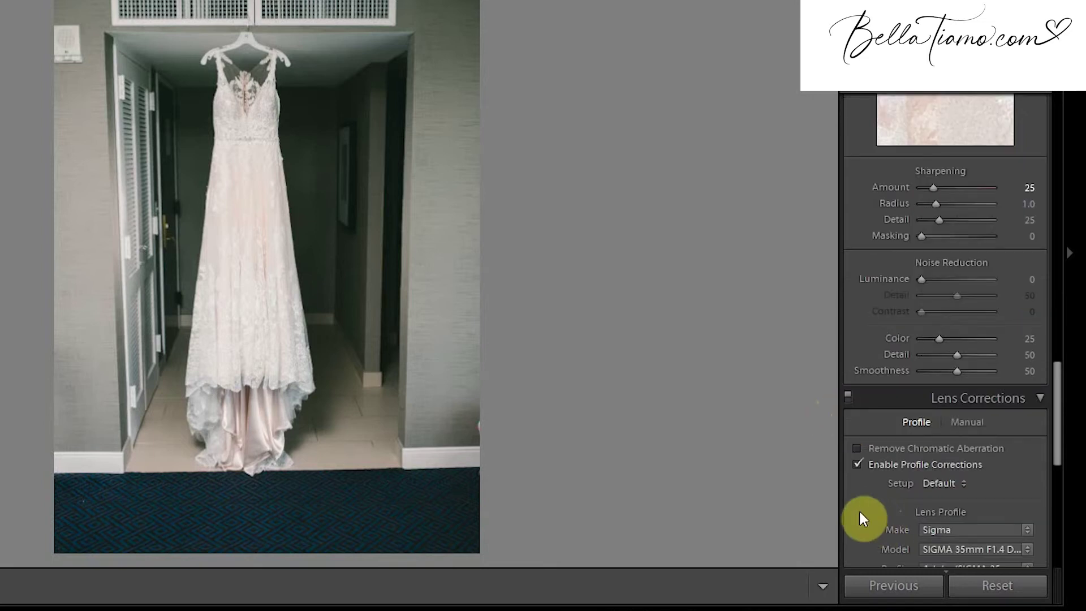
pyautogui.scroll(-3, 860, 518)
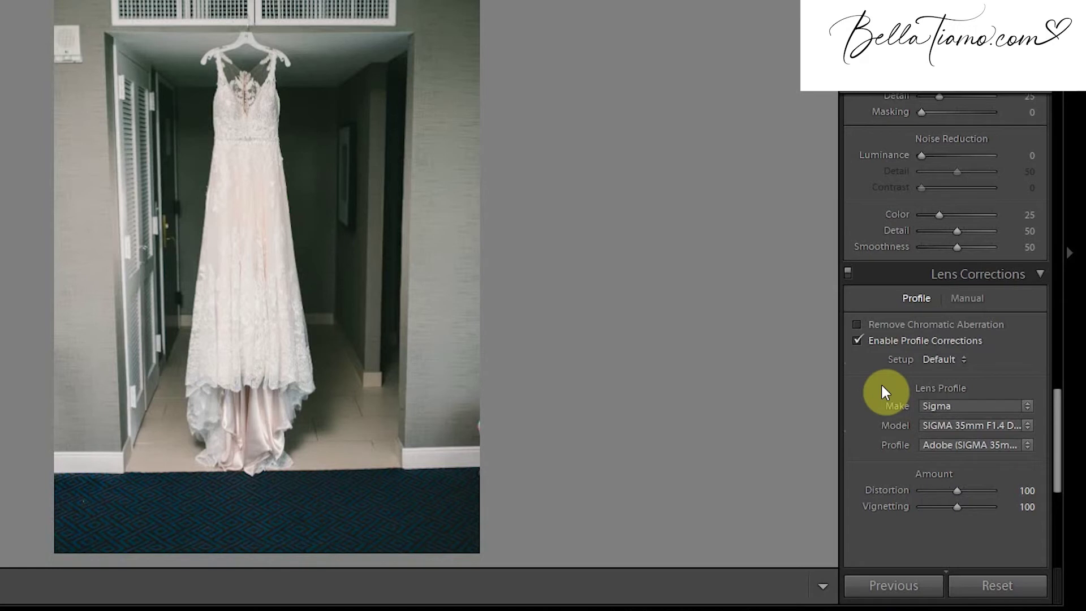
pyautogui.click(859, 340)
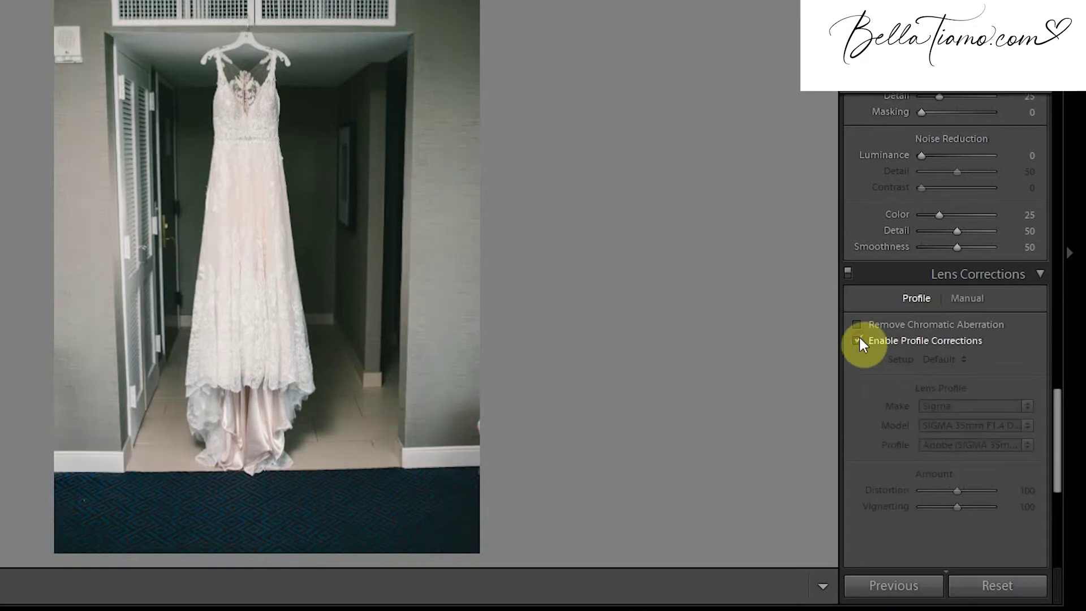
pyautogui.click(858, 340)
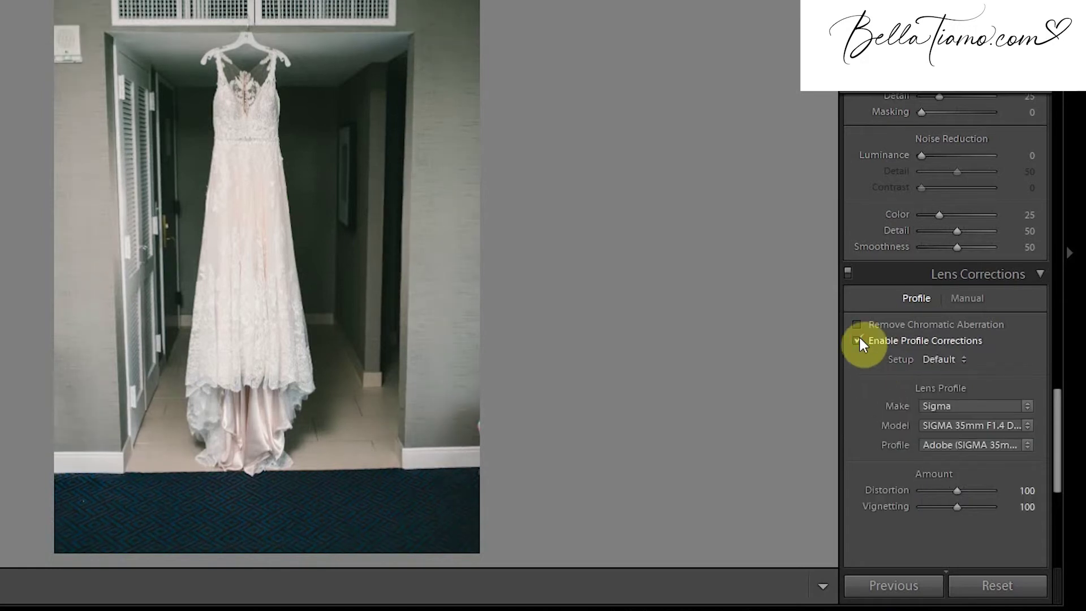
# Inspect the Transform settings and the preset's post-crop vignetting and grain settings.
pyautogui.scroll(-3, 865, 427)
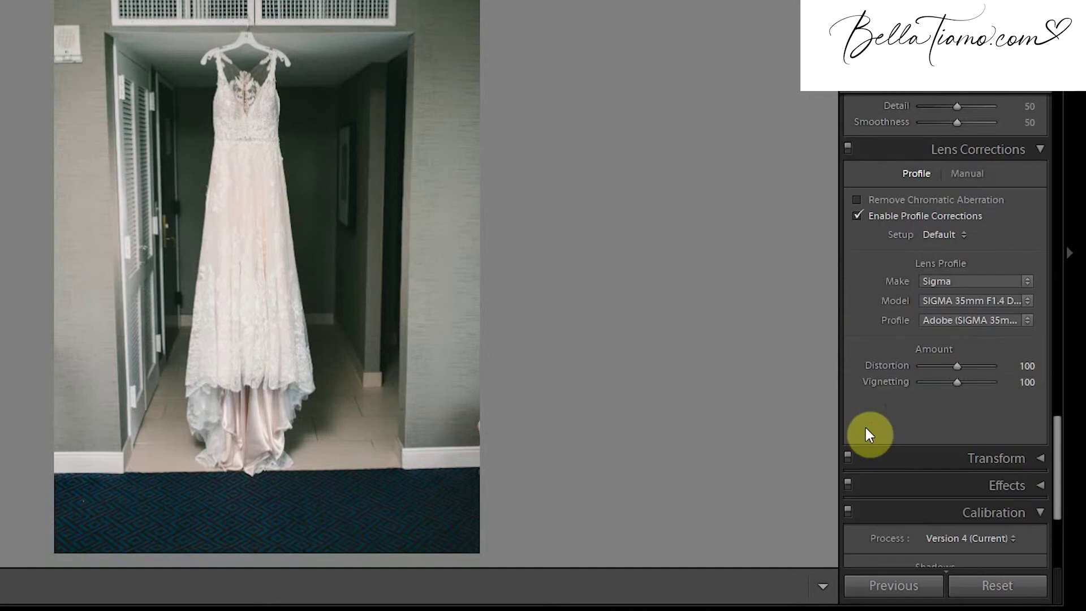
pyautogui.click(964, 452)
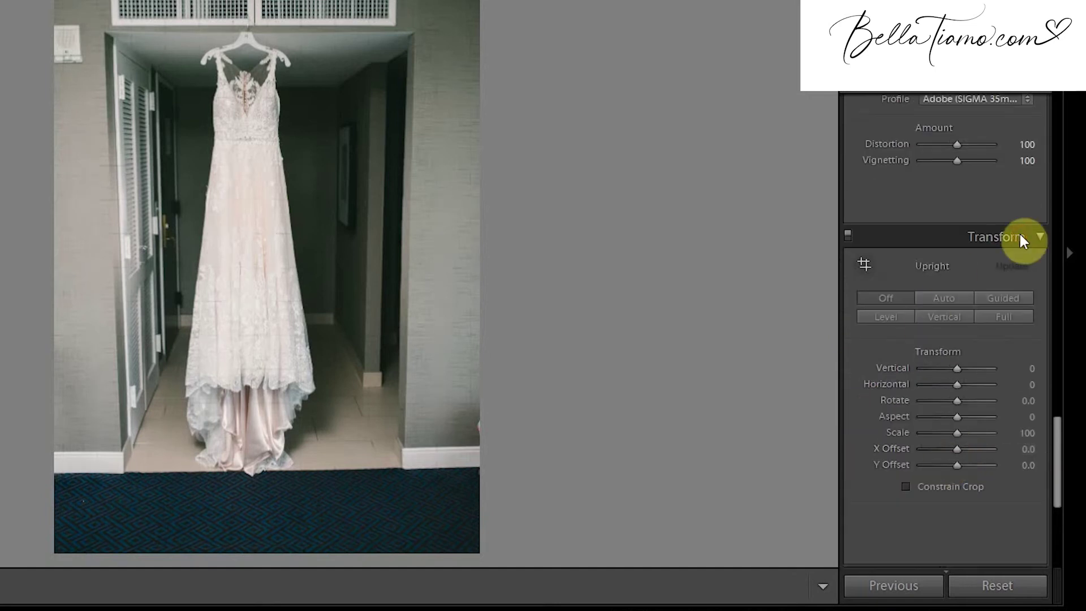
pyautogui.click(1021, 237)
pyautogui.click(1002, 270)
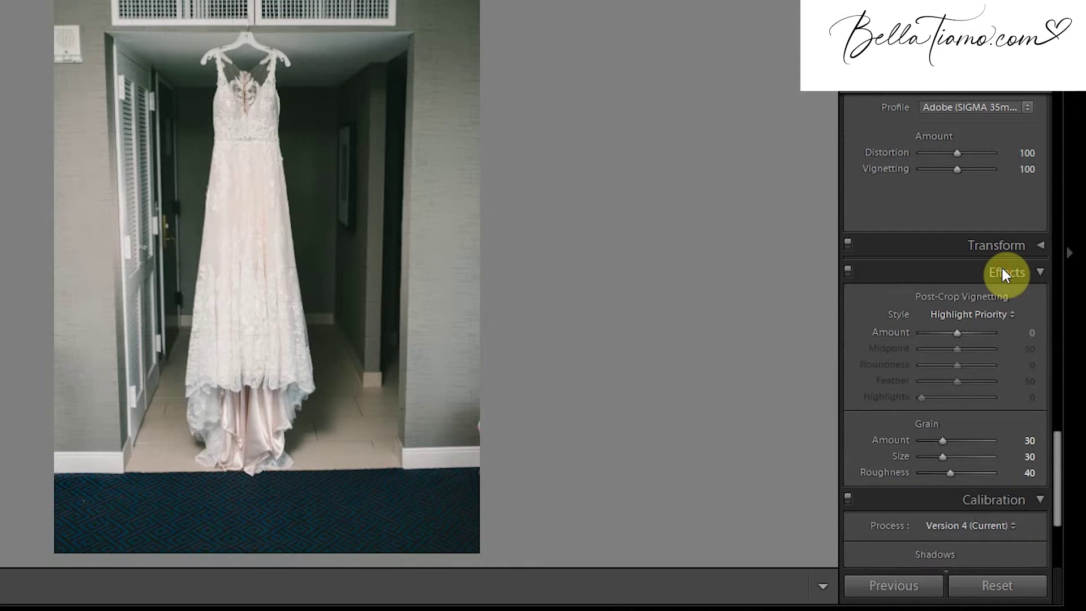
# Set the grain amount of the dress photo to 10.
pyautogui.click(926, 438)
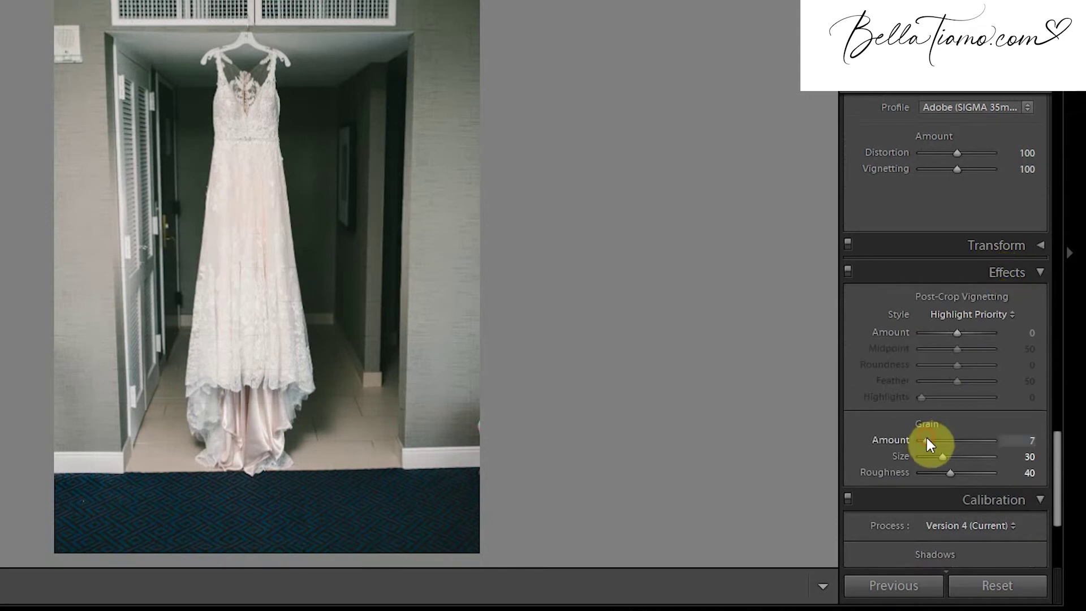
pyautogui.hotkey('ctrl', 'z')
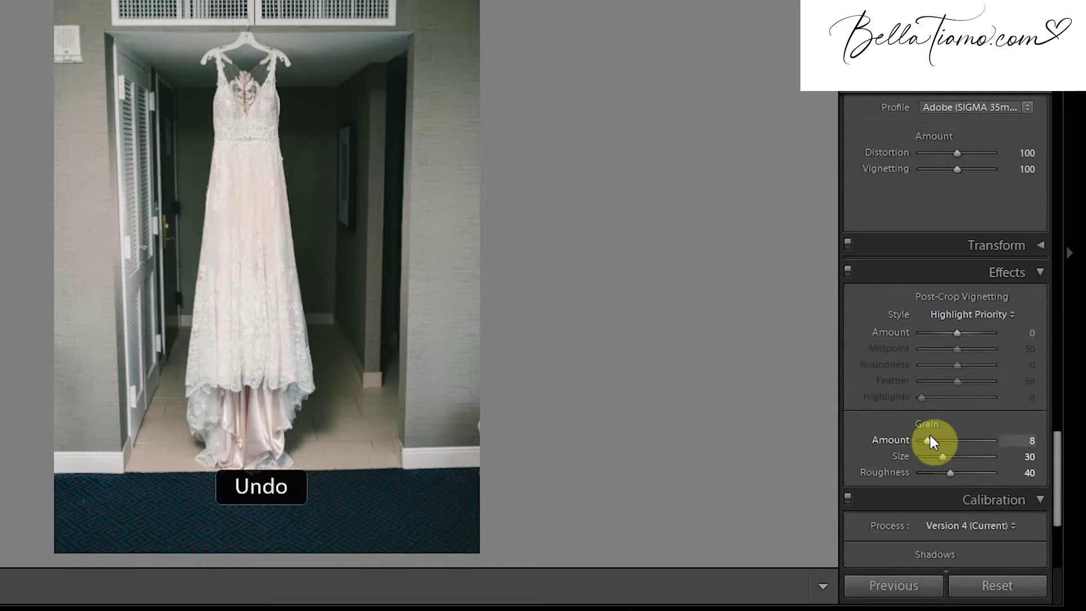
pyautogui.click(1029, 441)
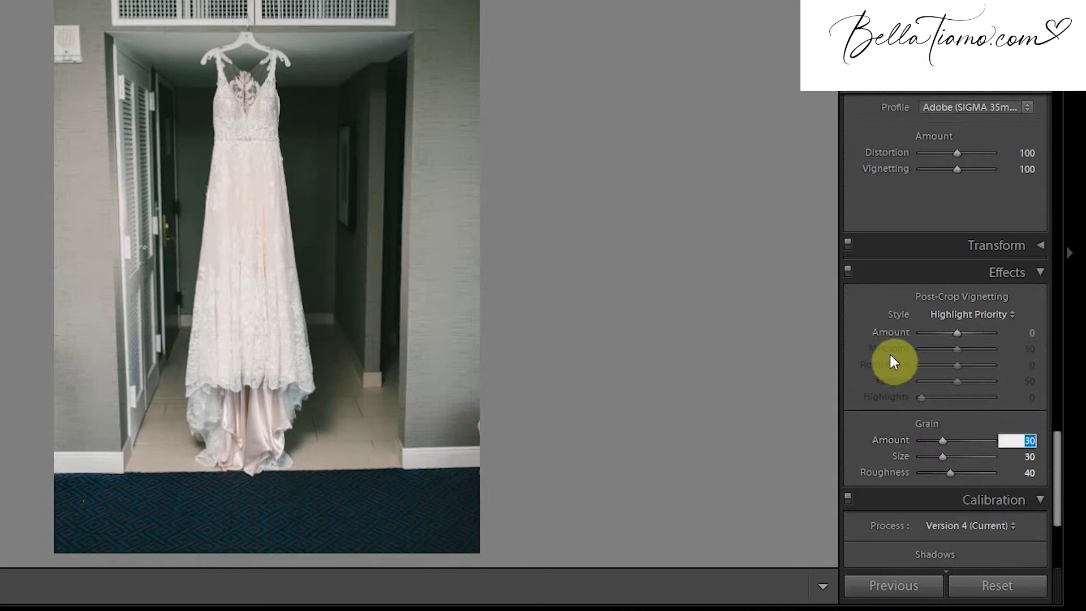
pyautogui.write('10')
pyautogui.press('Return')
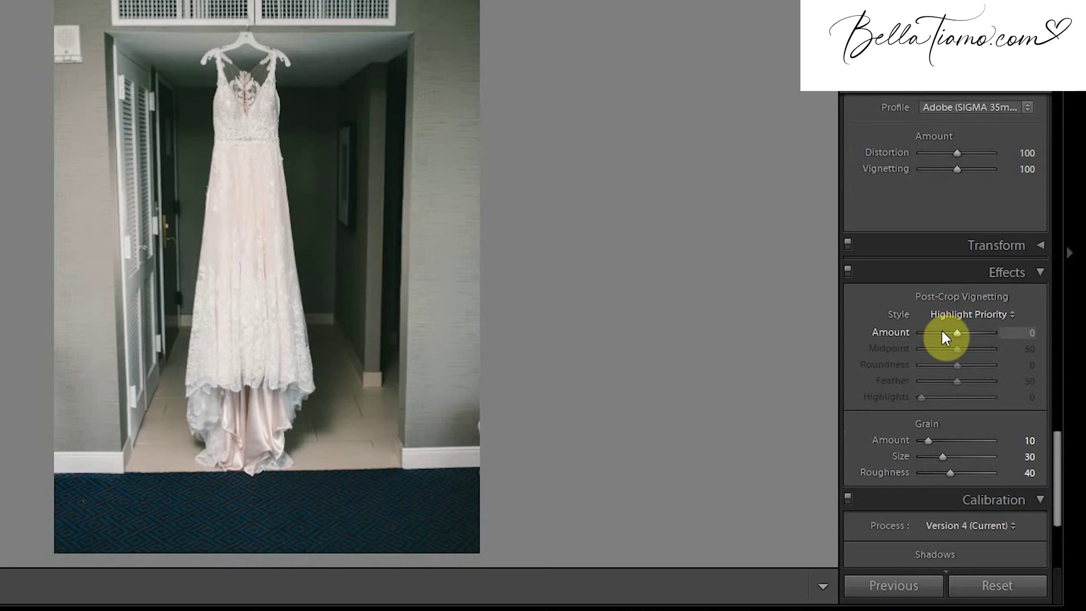
# Try a post-crop vignetting amount of −52 on the dress photo, undo it, and look over the calibration settings.
pyautogui.moveTo(942, 332); pyautogui.dragTo(938, 332)
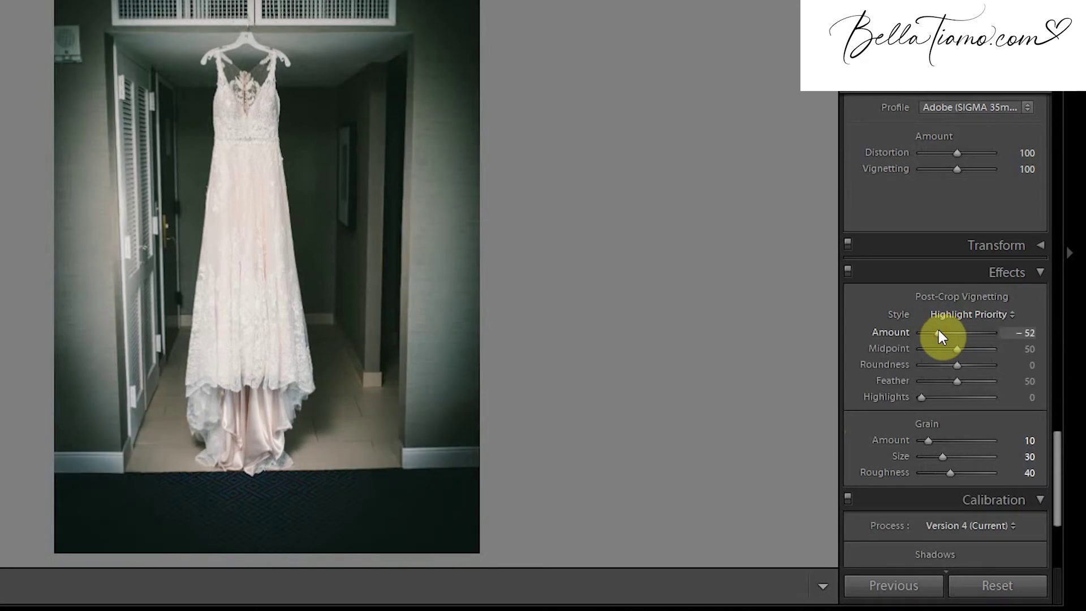
pyautogui.hotkey('ctrl', 'z')
pyautogui.scroll(-4, 856, 390)
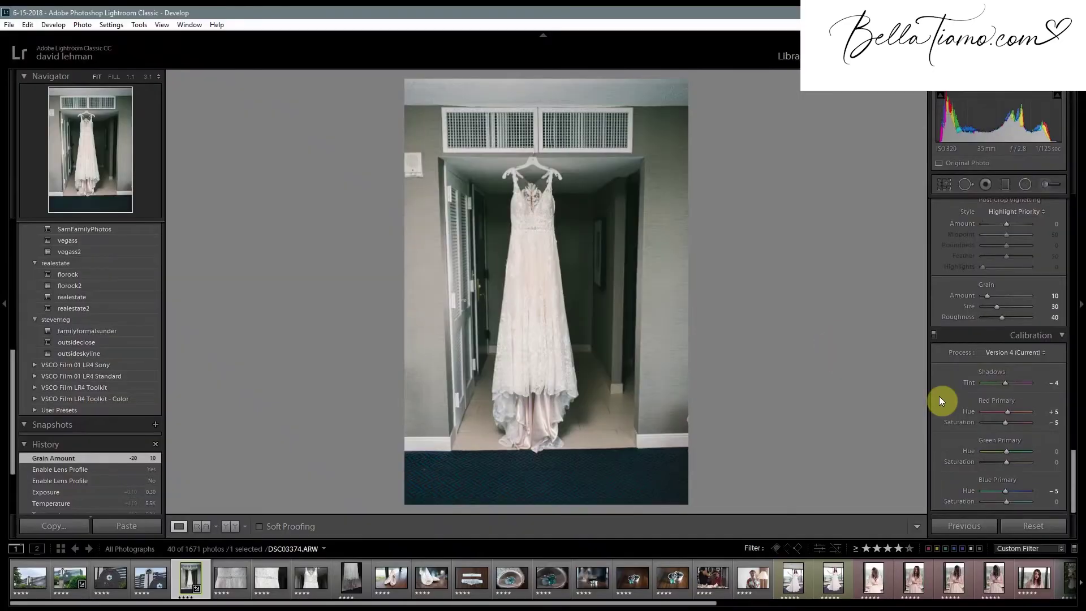
pyautogui.scroll(10, 938, 396)
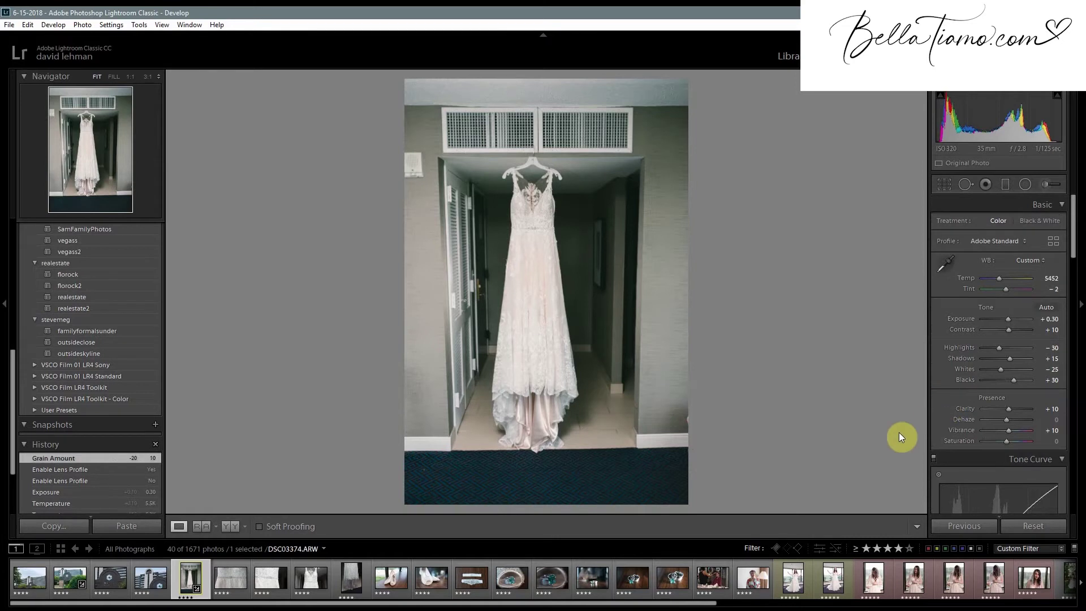
# Filter the filmstrip to the yellow-labelled photos and open the bride photo DSC03517.ARW.
pyautogui.click(792, 578)
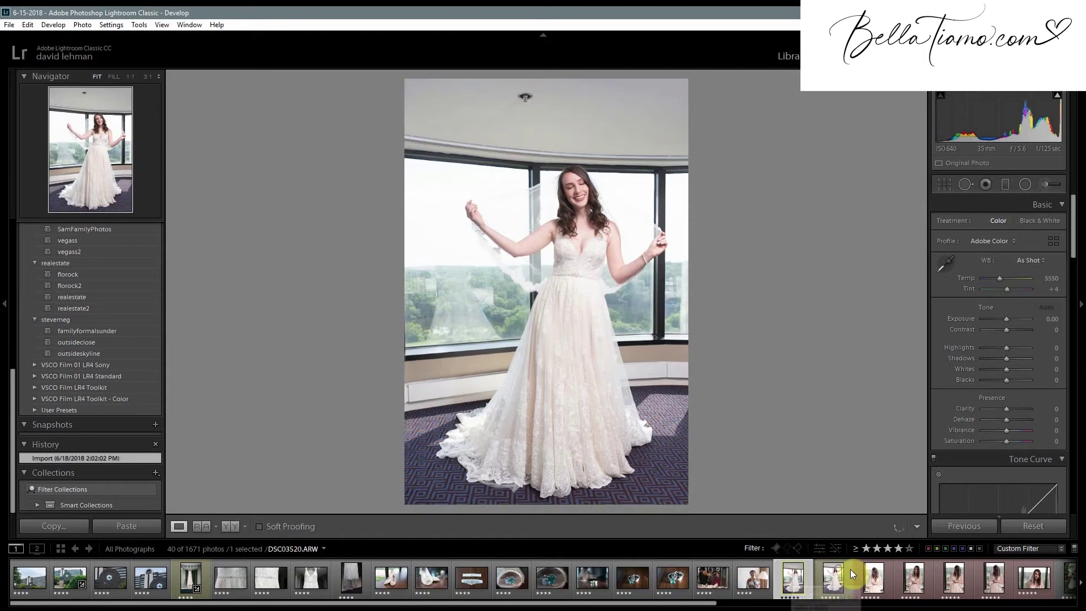
pyautogui.click(937, 549)
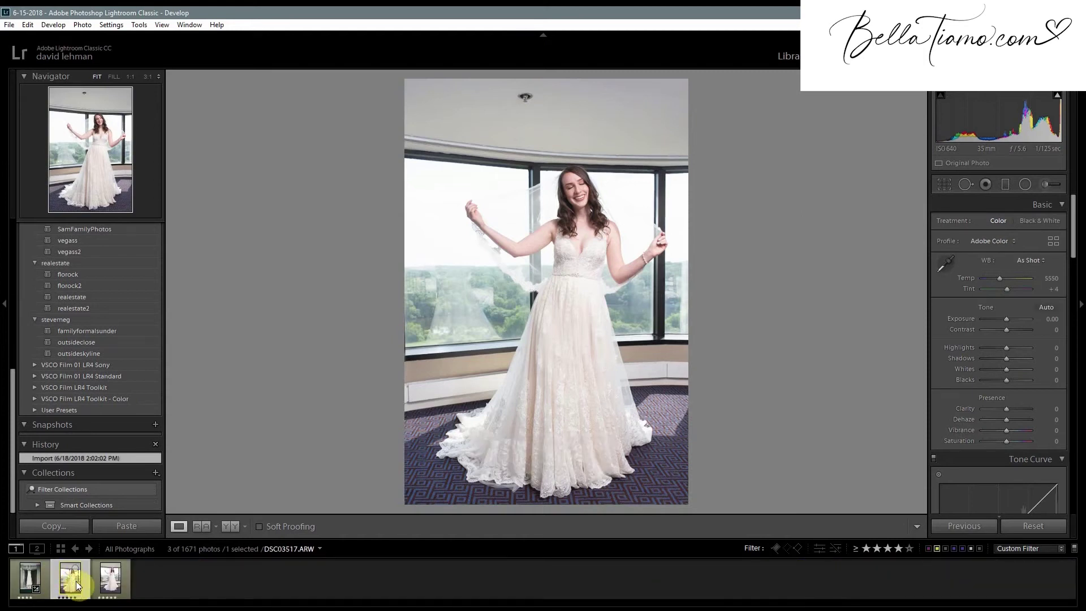
pyautogui.click(107, 587)
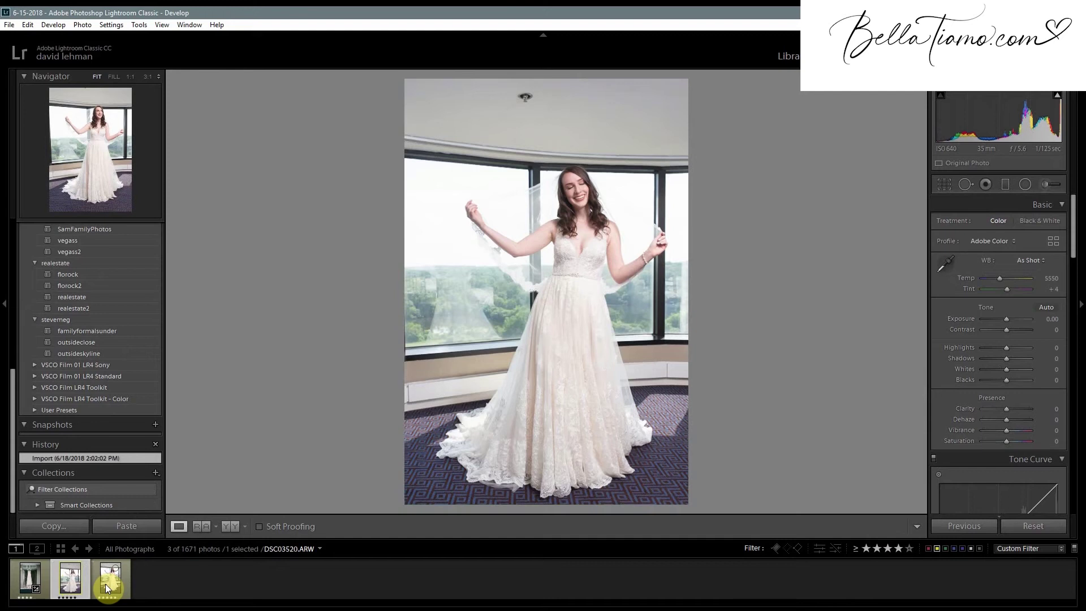
pyautogui.click(68, 584)
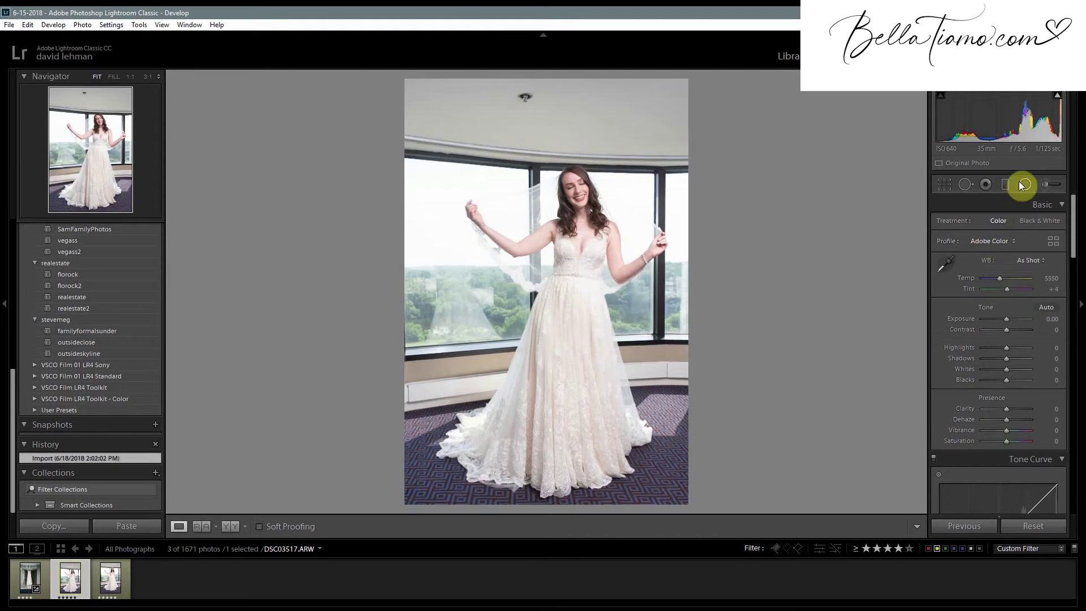
# Heal away the dark ceiling fixture above the bride with Spot Removal, sampling from a clean ceiling area to its right.
pyautogui.click(965, 184)
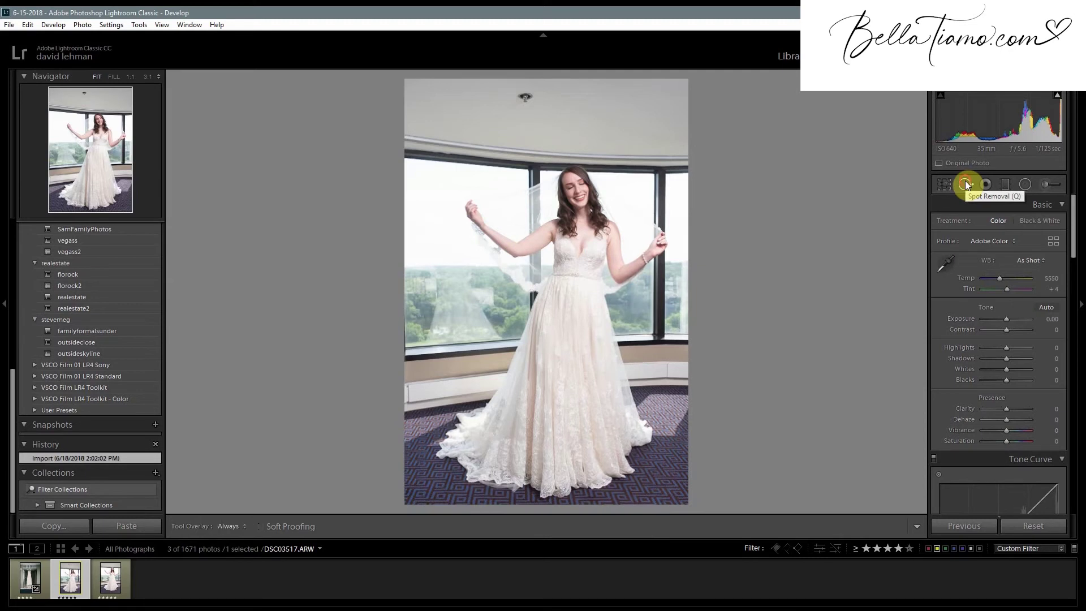
pyautogui.click(524, 98)
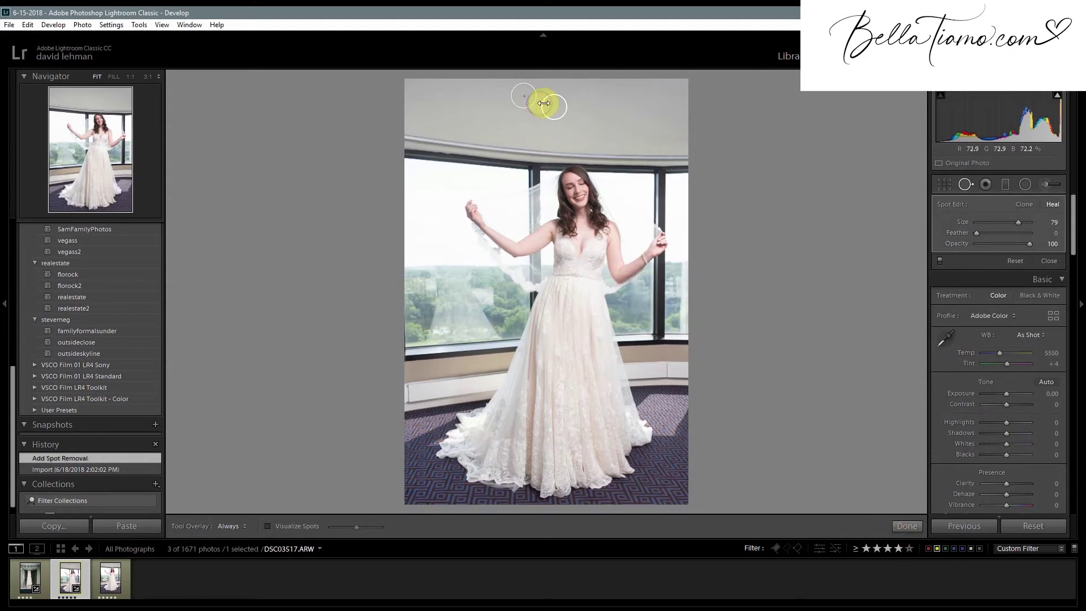
pyautogui.moveTo(552, 106); pyautogui.dragTo(618, 113)
pyautogui.click(624, 109)
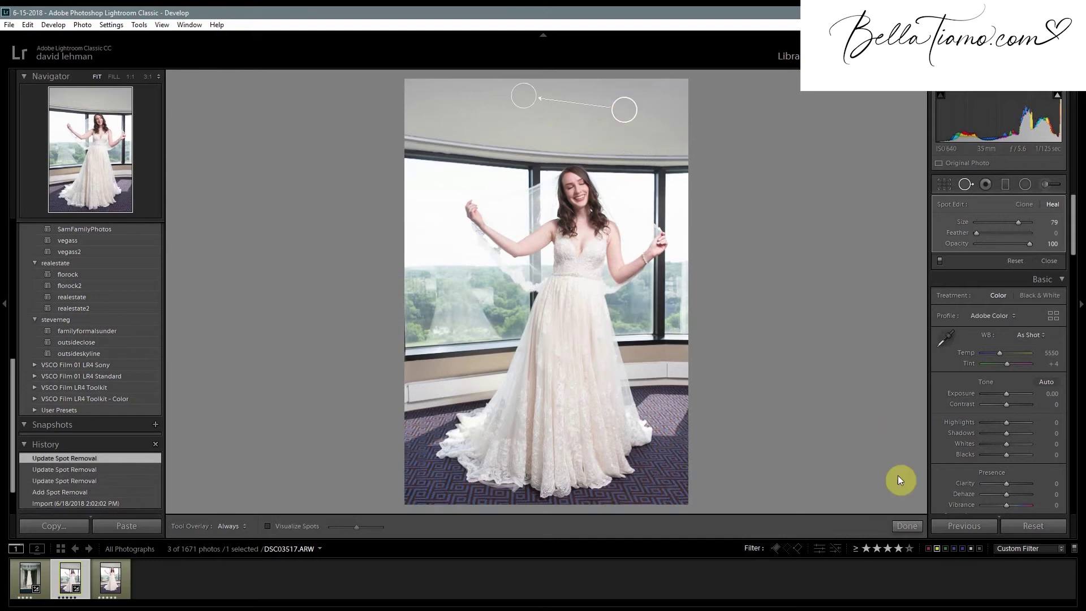
pyautogui.click(905, 526)
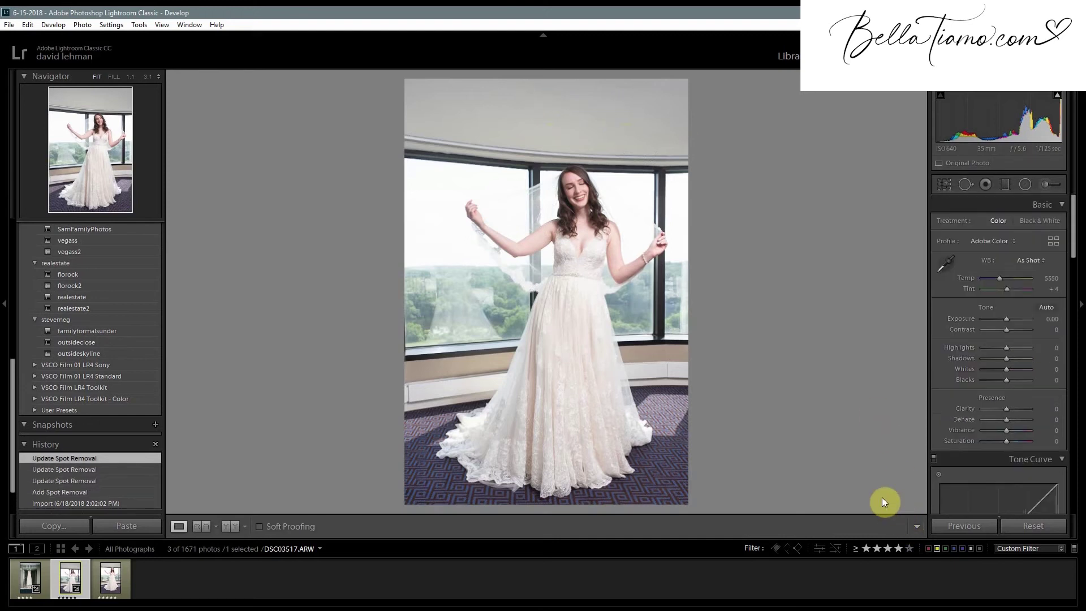
# Start a new adjustment brush mask with the Teeth Whitening effect preset.
pyautogui.click(965, 184)
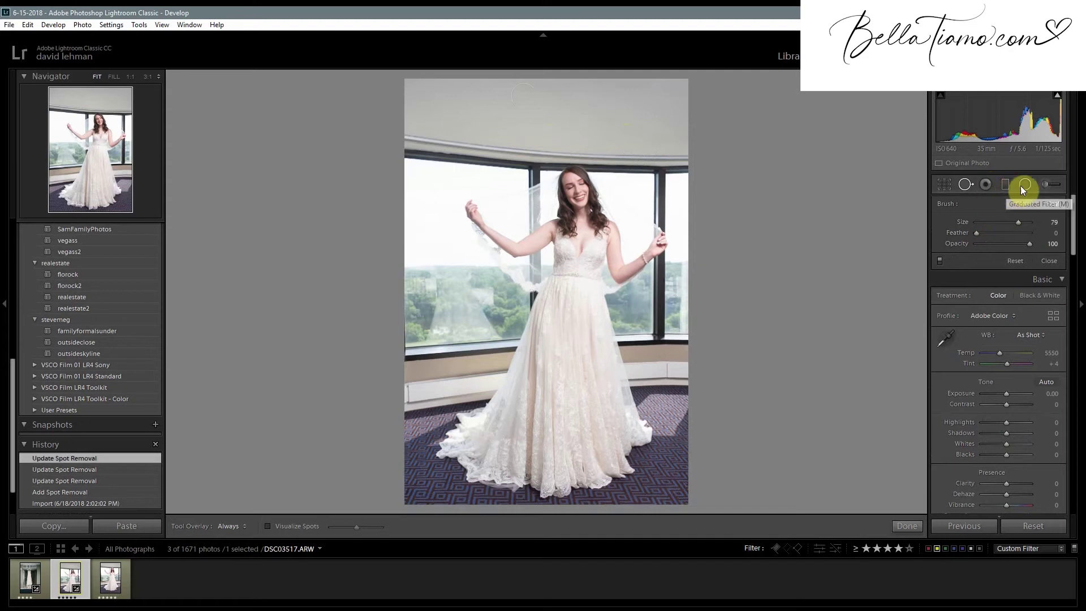
pyautogui.click(1044, 186)
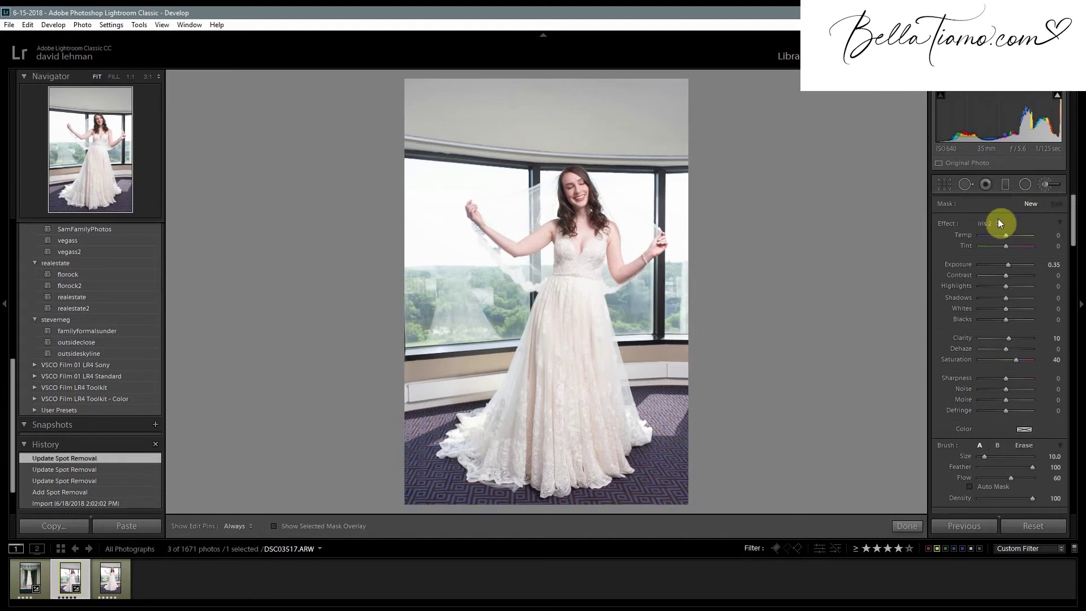
pyautogui.click(982, 224)
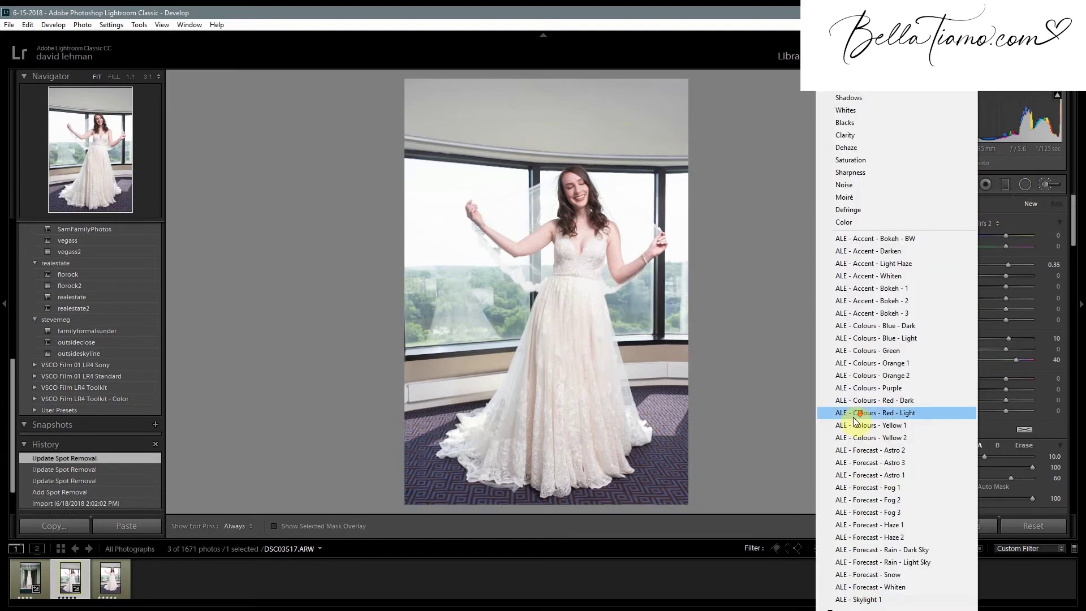
pyautogui.moveTo(829, 608)
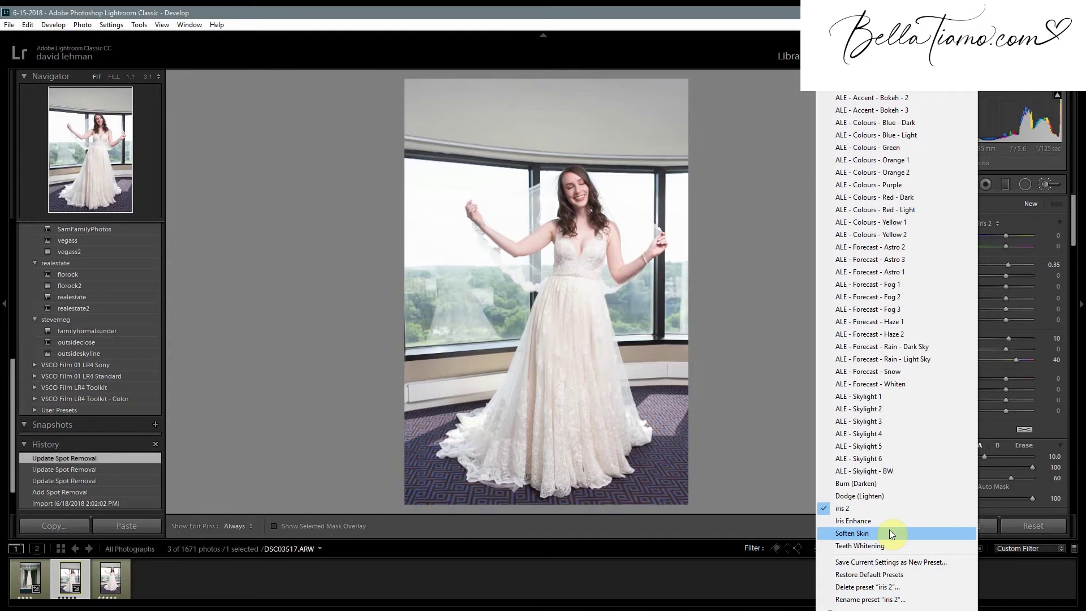
pyautogui.click(881, 545)
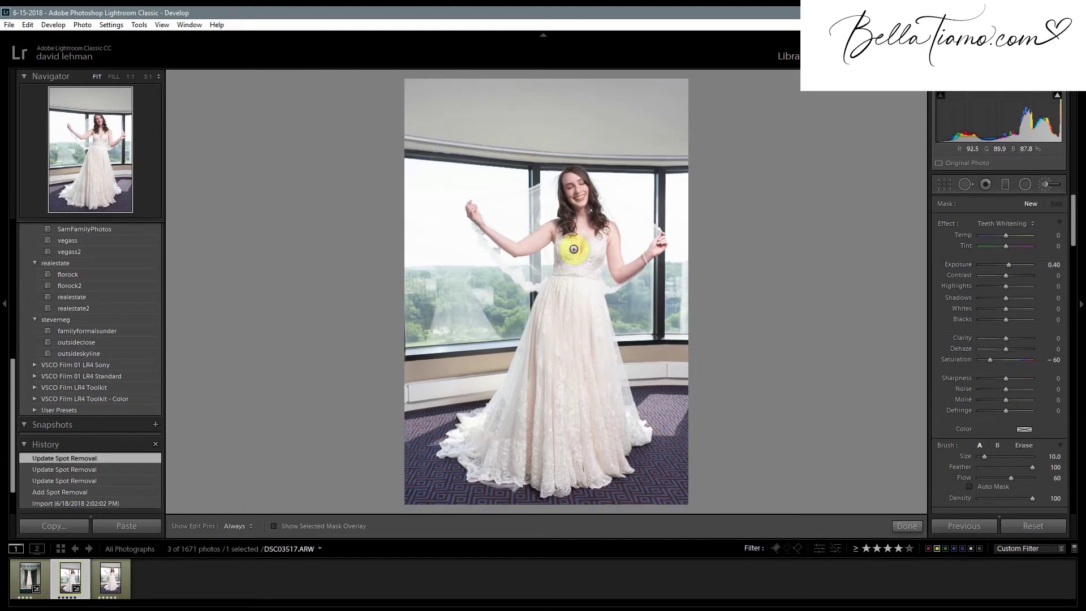
# Paint the teeth-whitening mask over the bride's teeth with a small brush, reduced to size 3, with the selected mask overlay shown.
pyautogui.press('z')
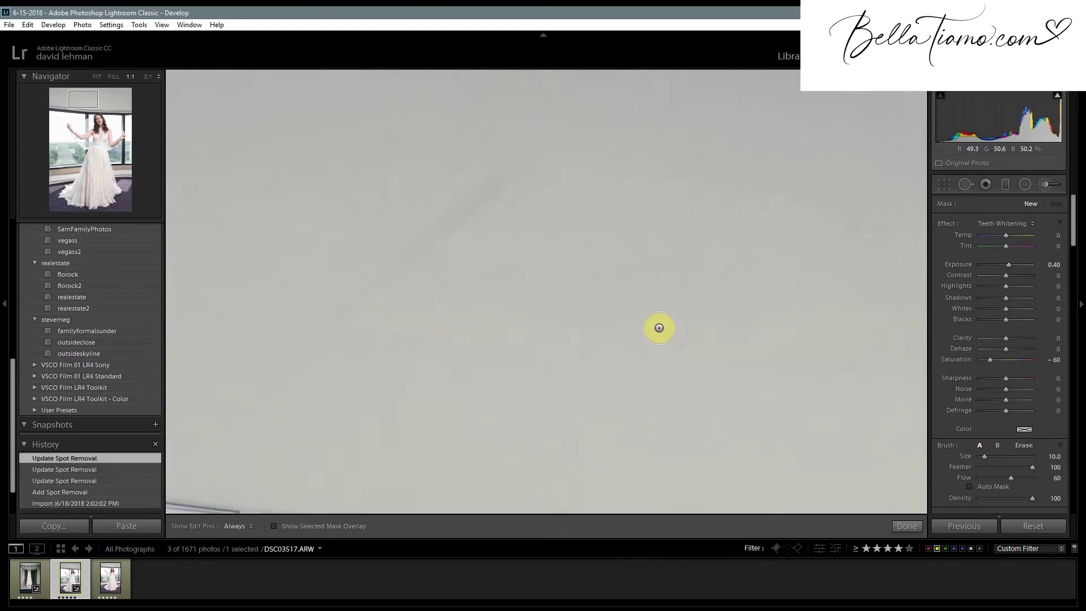
pyautogui.moveTo(681, 375); pyautogui.dragTo(501, 139)
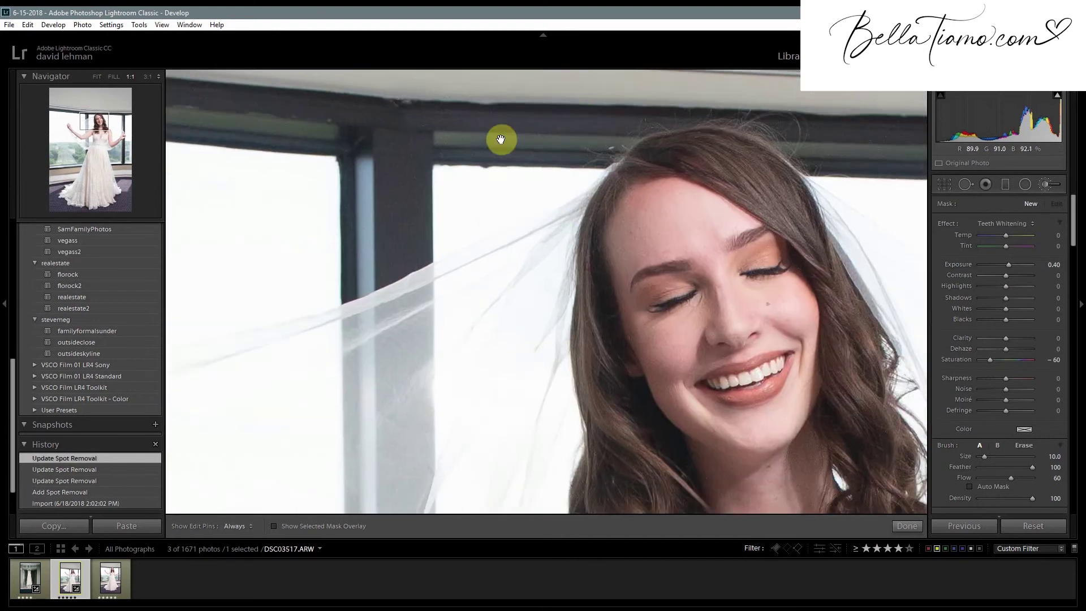
pyautogui.moveTo(651, 259); pyautogui.dragTo(665, 283)
pyautogui.scroll(-5, 665, 283)
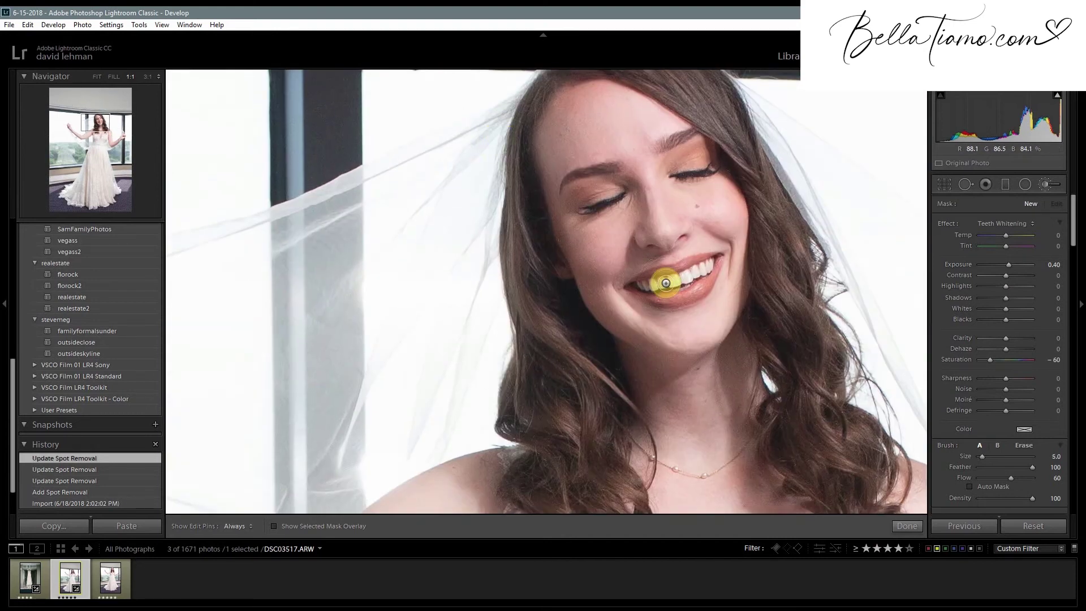
pyautogui.click(303, 527)
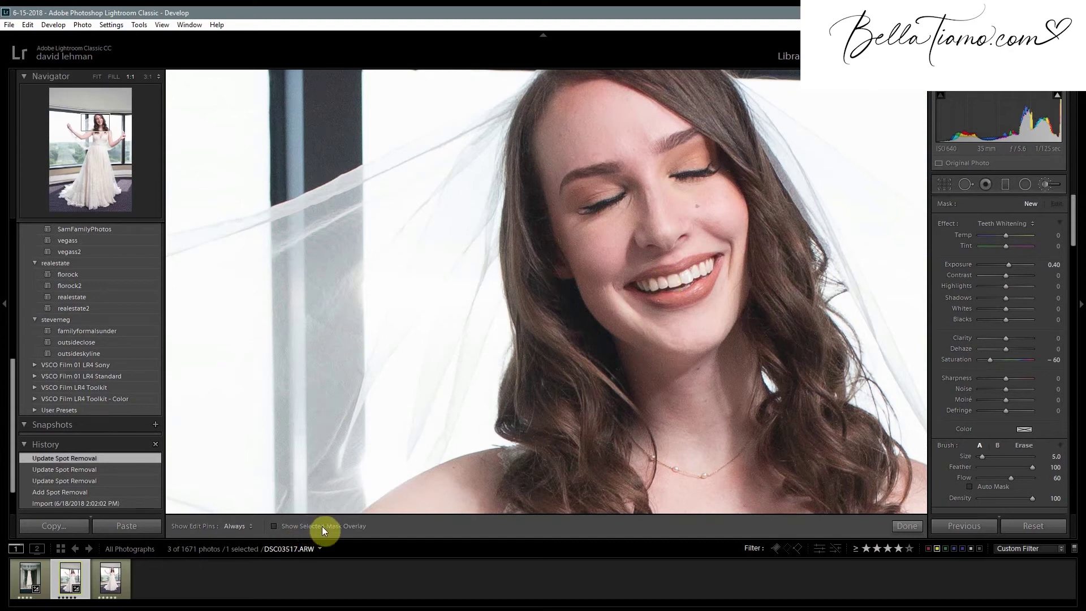
pyautogui.click(274, 526)
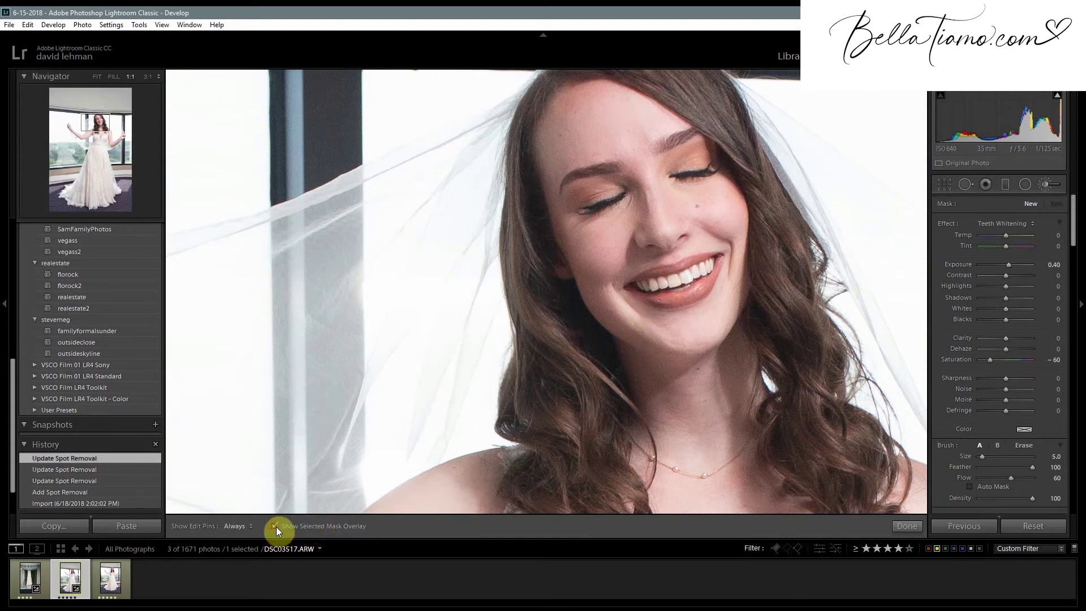
pyautogui.moveTo(662, 283)
pyautogui.mouseDown()
pyautogui.moveTo(641, 287)
pyautogui.moveTo(697, 273)
pyautogui.mouseUp()
pyautogui.press('h')
pyautogui.press('[')
pyautogui.press('[')
pyautogui.moveTo(705, 268)
pyautogui.mouseDown()
pyautogui.moveTo(656, 286)
pyautogui.moveTo(707, 264)
pyautogui.moveTo(671, 281)
pyautogui.moveTo(701, 271)
pyautogui.mouseUp()
# Paint a stray stroke on the bride's cheek and remove it from the mask with the Erase brush at size 4.
pyautogui.press('alt')
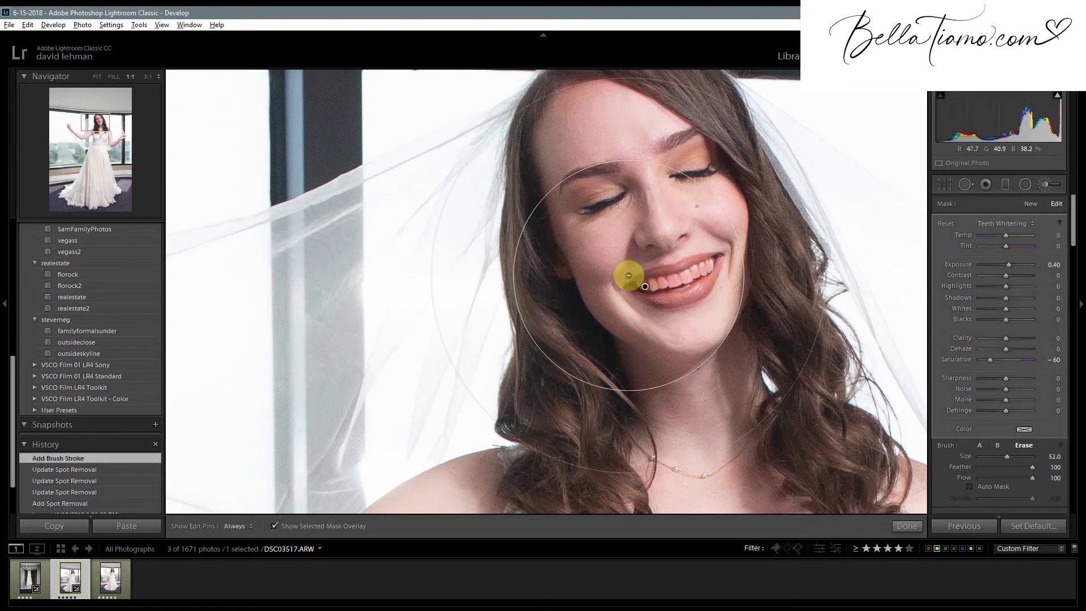
pyautogui.press('h')
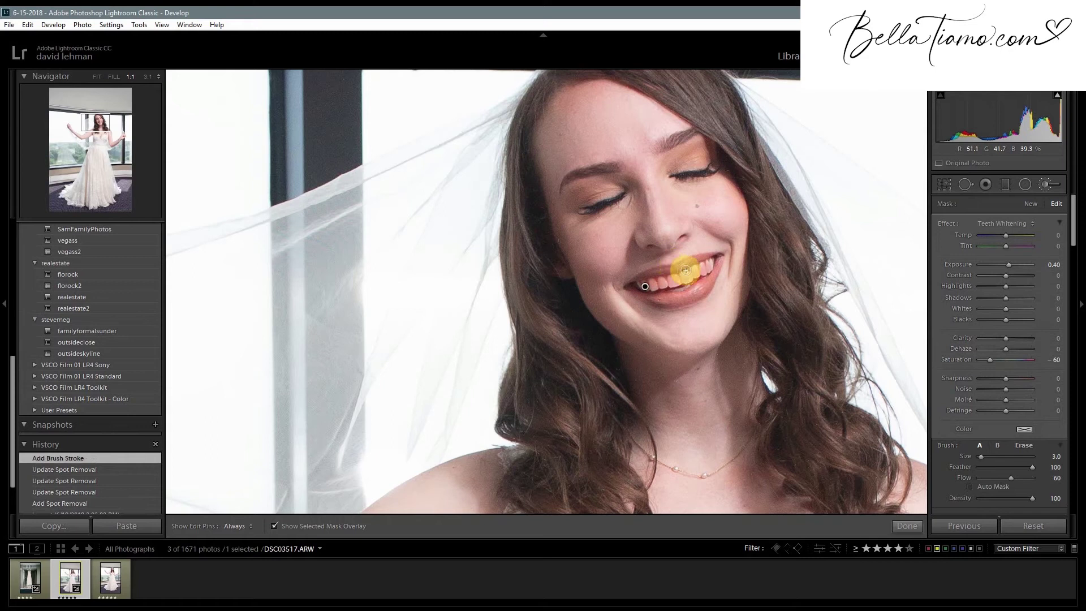
pyautogui.moveTo(717, 248)
pyautogui.mouseDown()
pyautogui.moveTo(682, 251)
pyautogui.moveTo(690, 222)
pyautogui.mouseUp()
pyautogui.press('h')
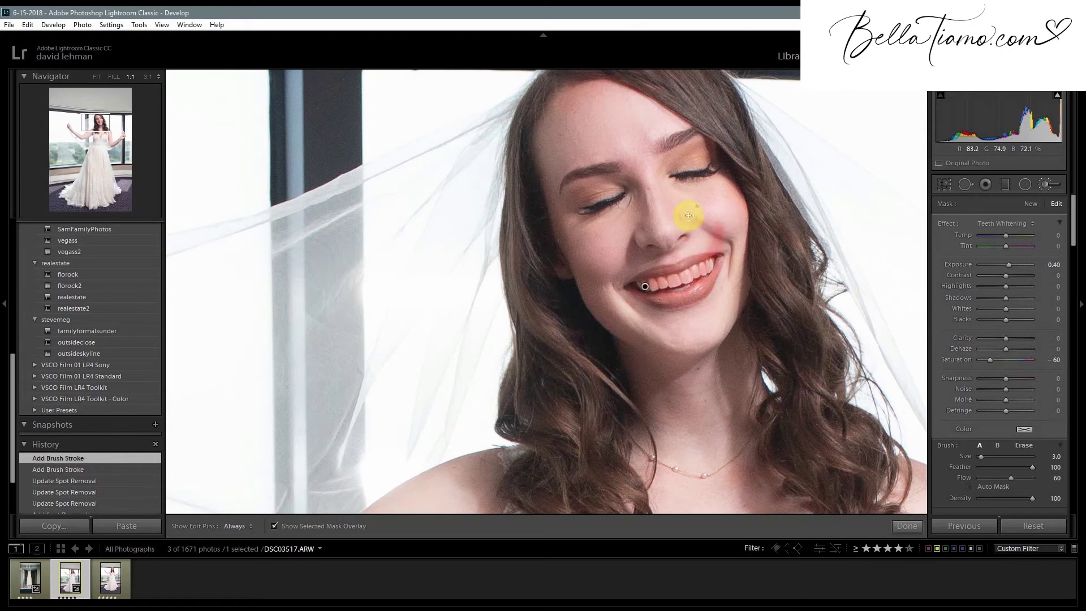
pyautogui.press('alt')
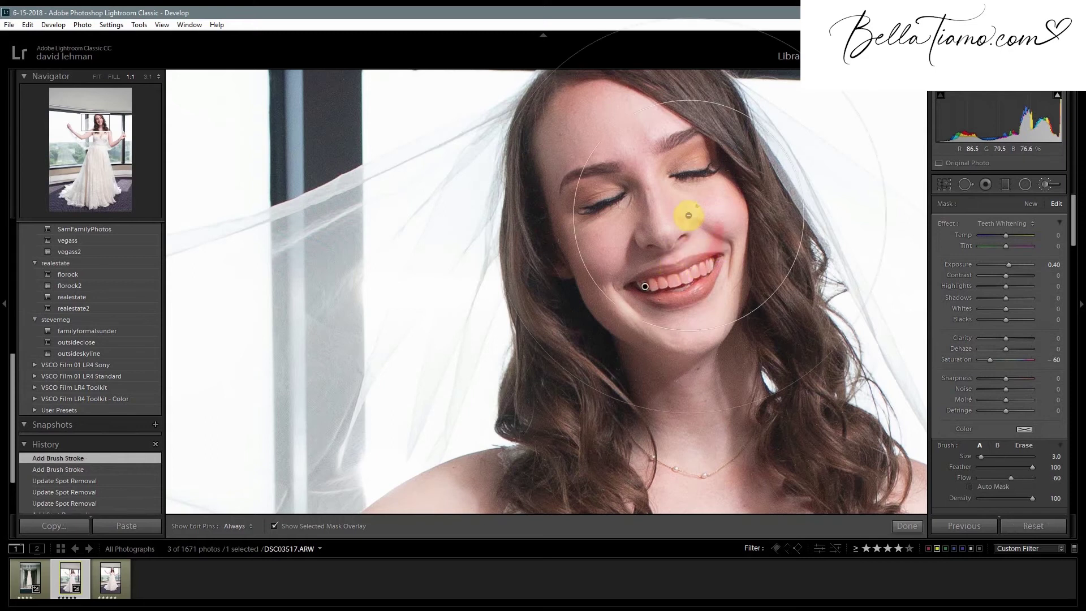
pyautogui.scroll(-4, 688, 215)
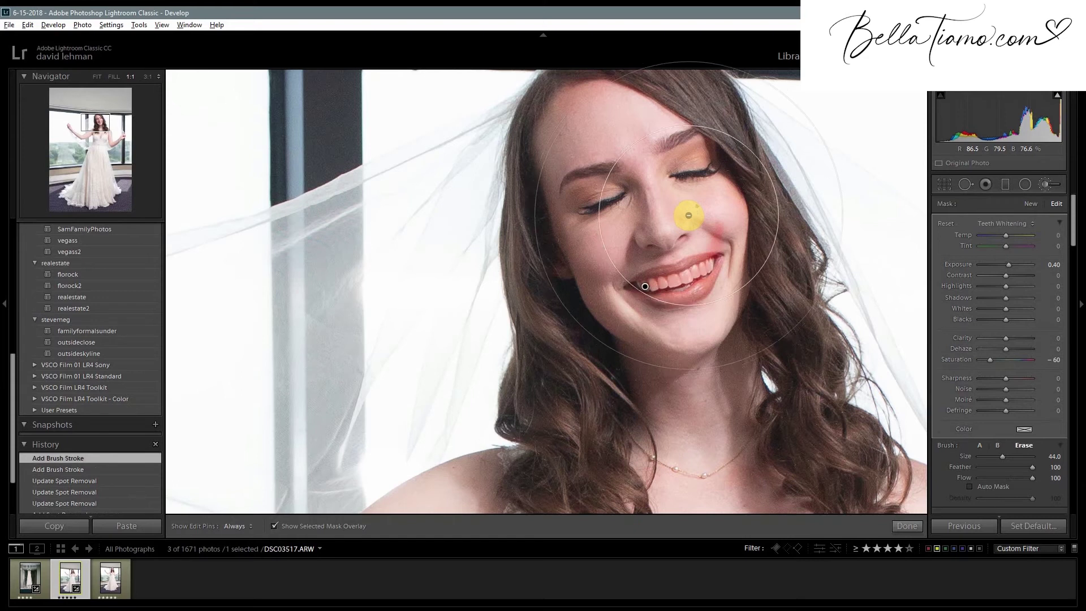
pyautogui.scroll(-3, 688, 215)
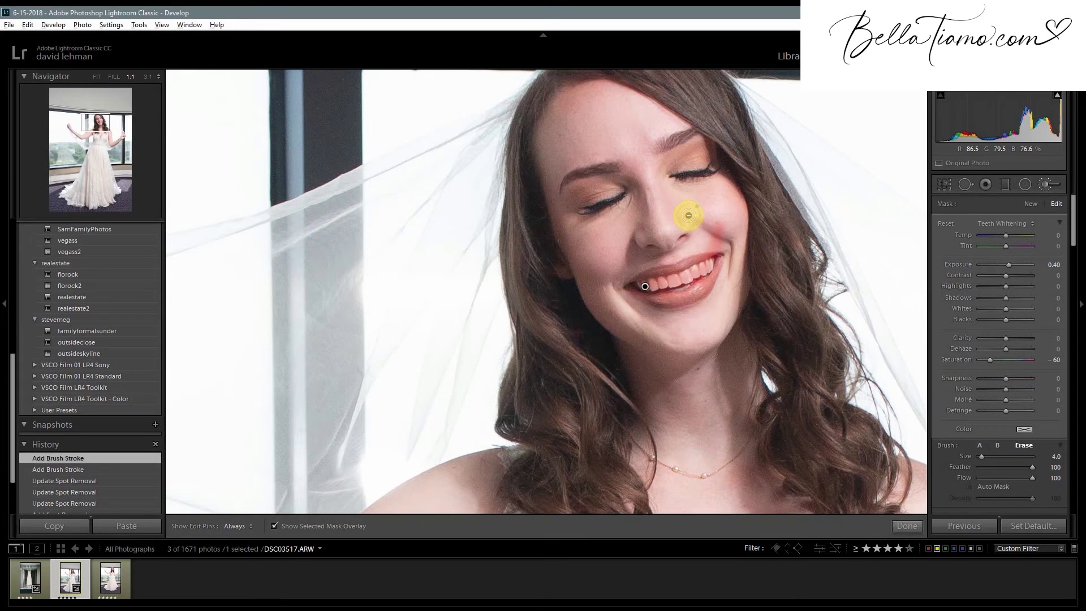
pyautogui.press('alt')
pyautogui.press('alt')
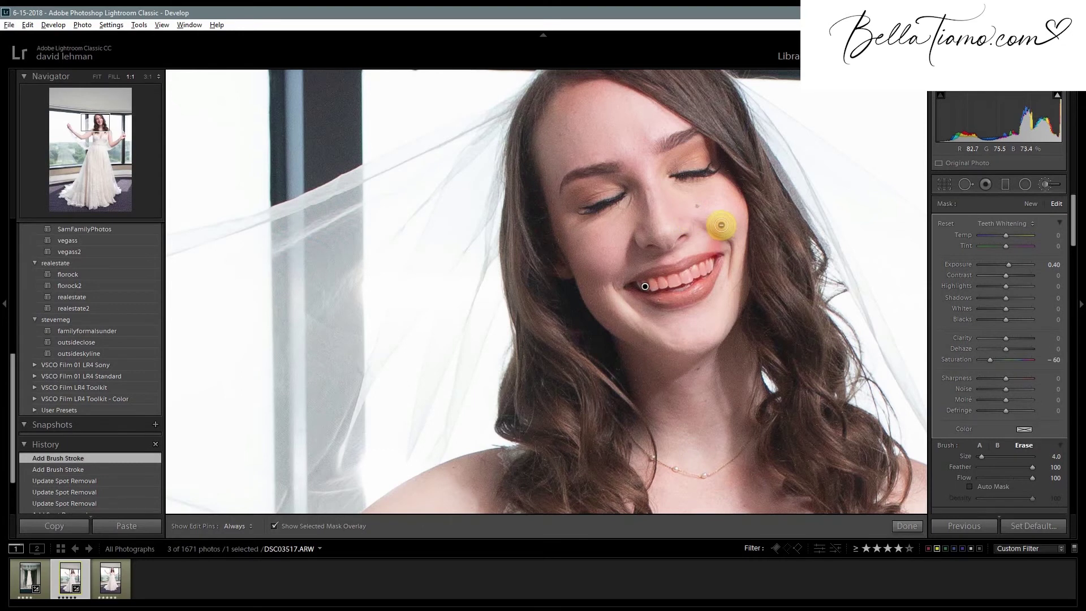
pyautogui.press('h')
pyautogui.moveTo(713, 243)
pyautogui.mouseDown()
pyautogui.moveTo(722, 242)
pyautogui.moveTo(702, 246)
pyautogui.mouseUp()
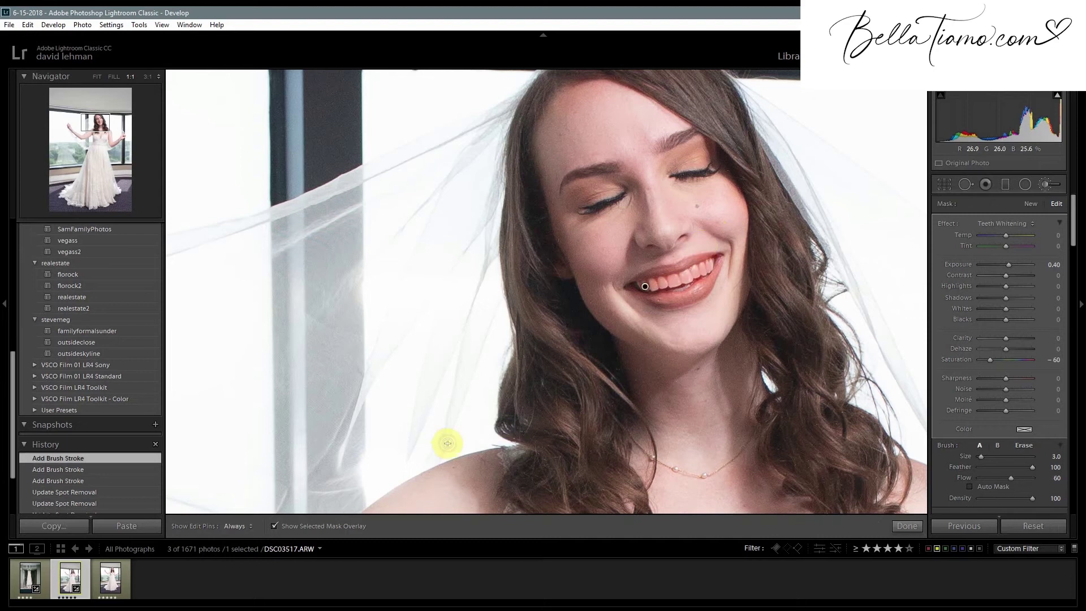
# Hide the selected mask overlay and fit the whole bride photo in view to check the whitened teeth.
pyautogui.click(275, 526)
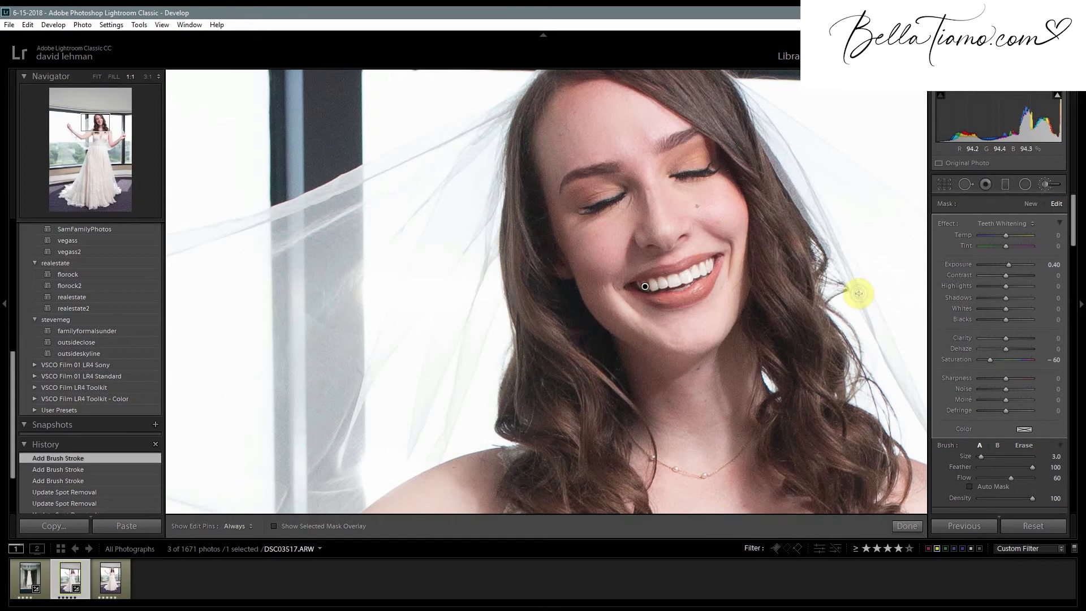
pyautogui.press('z')
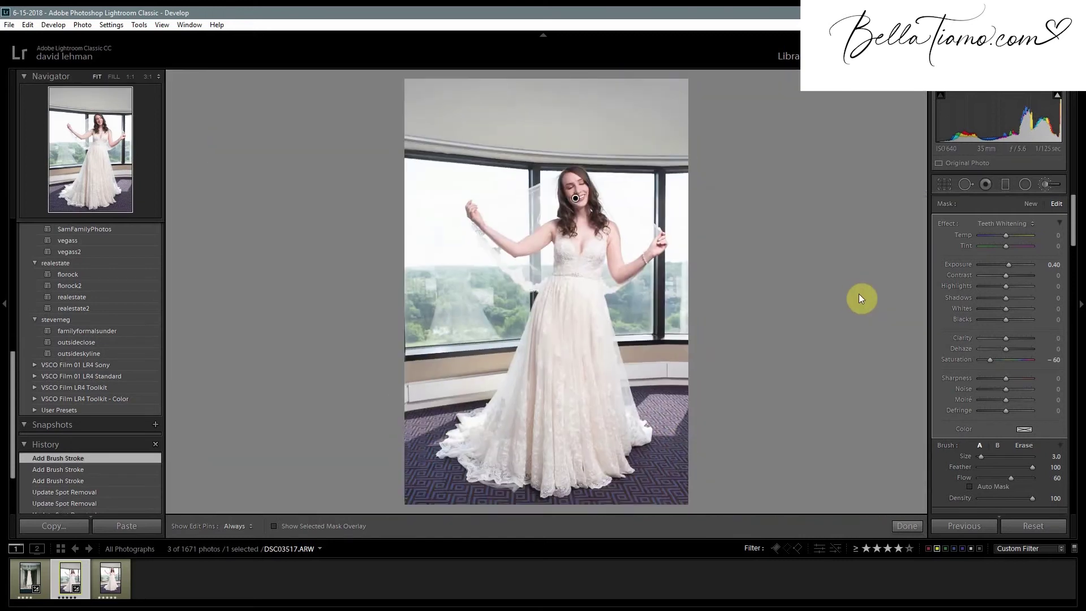
# Close the teeth-whitening mask and start a new adjustment brush mask with the Burn (Darken) effect preset.
pyautogui.click(906, 526)
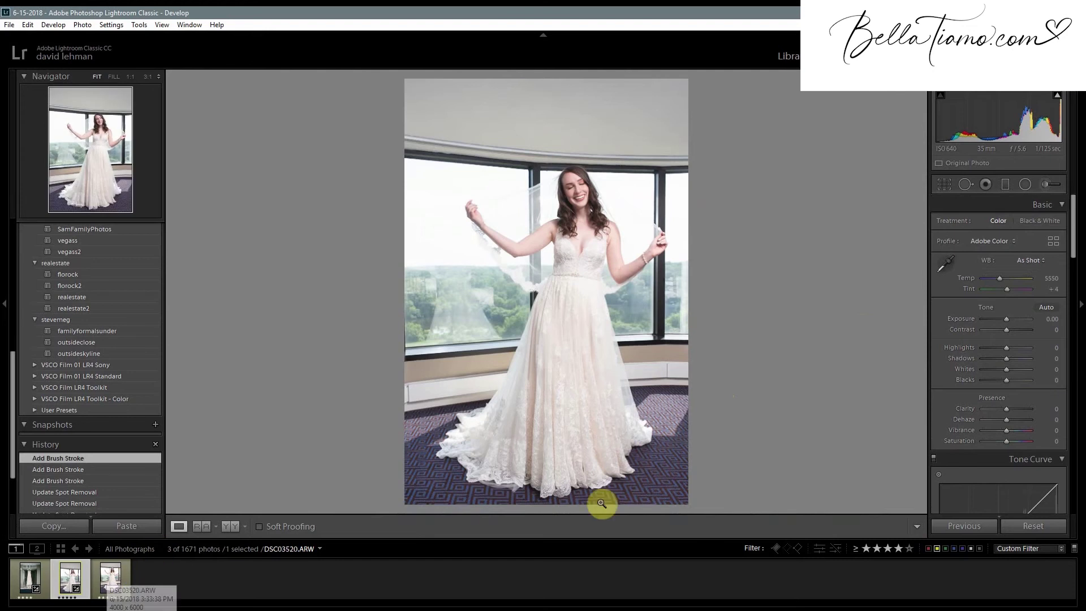
pyautogui.click(1043, 184)
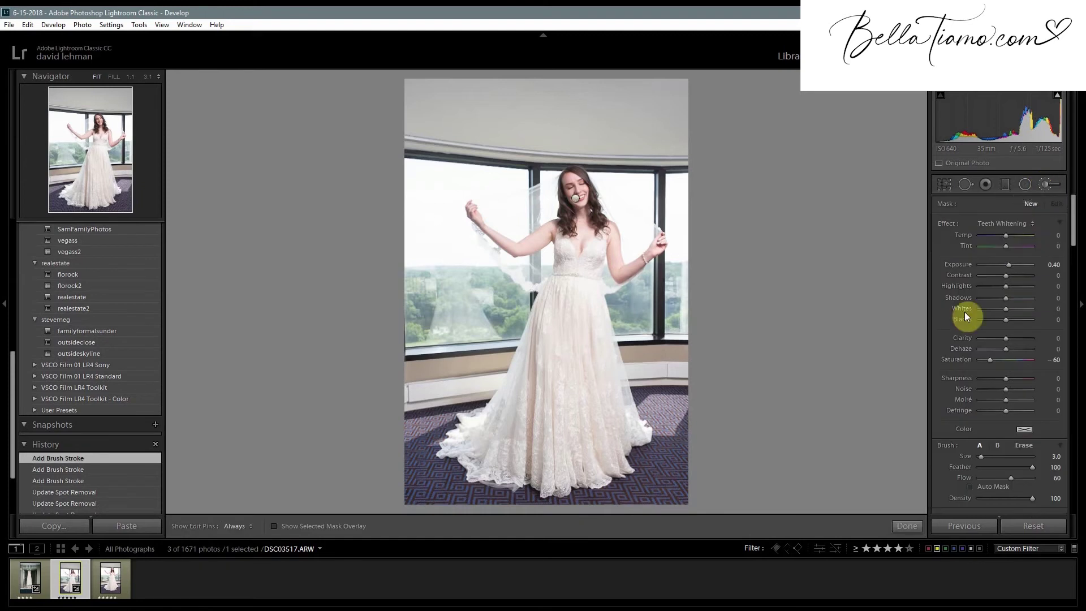
pyautogui.click(1023, 223)
pyautogui.moveTo(869, 608)
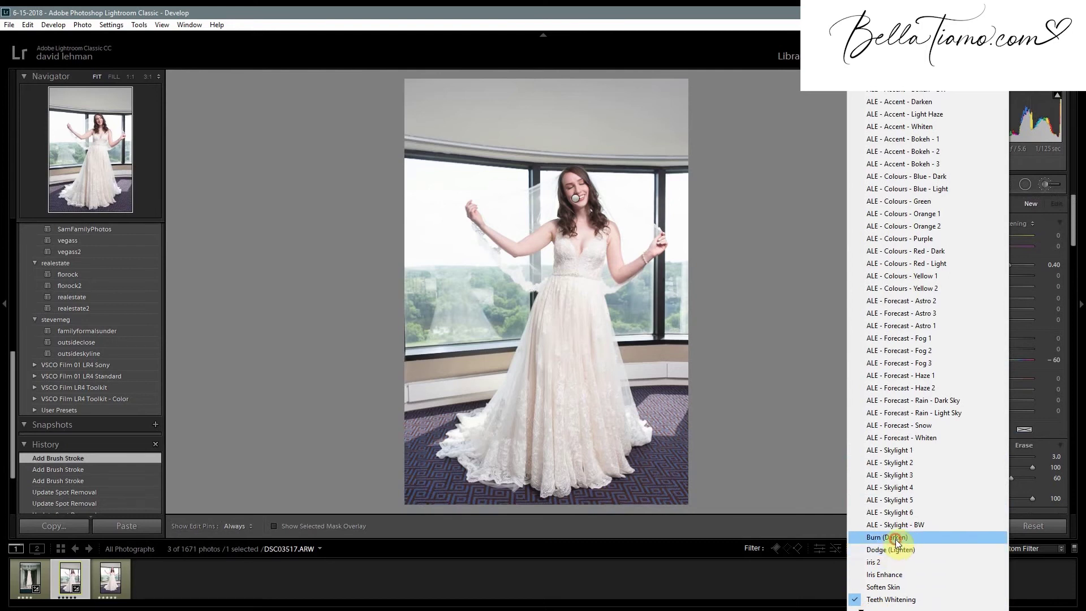
pyautogui.click(894, 537)
# Paint the burn mask over the gown's lower part and the carpet at brush size 24, trying exposure -4.00 and undoing that change.
pyautogui.scroll(5, 562, 472)
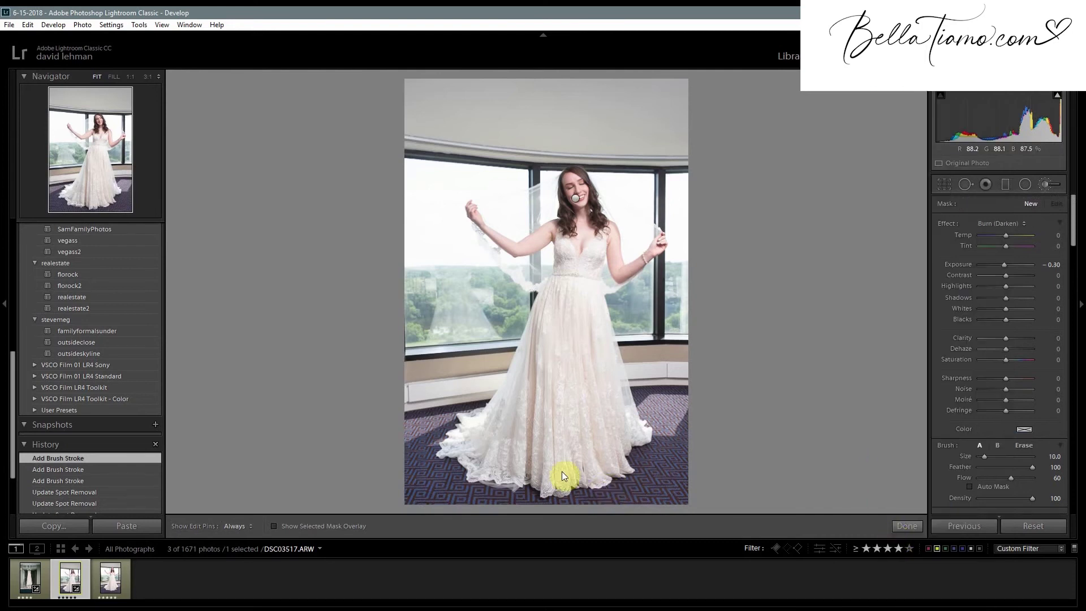
pyautogui.press('h')
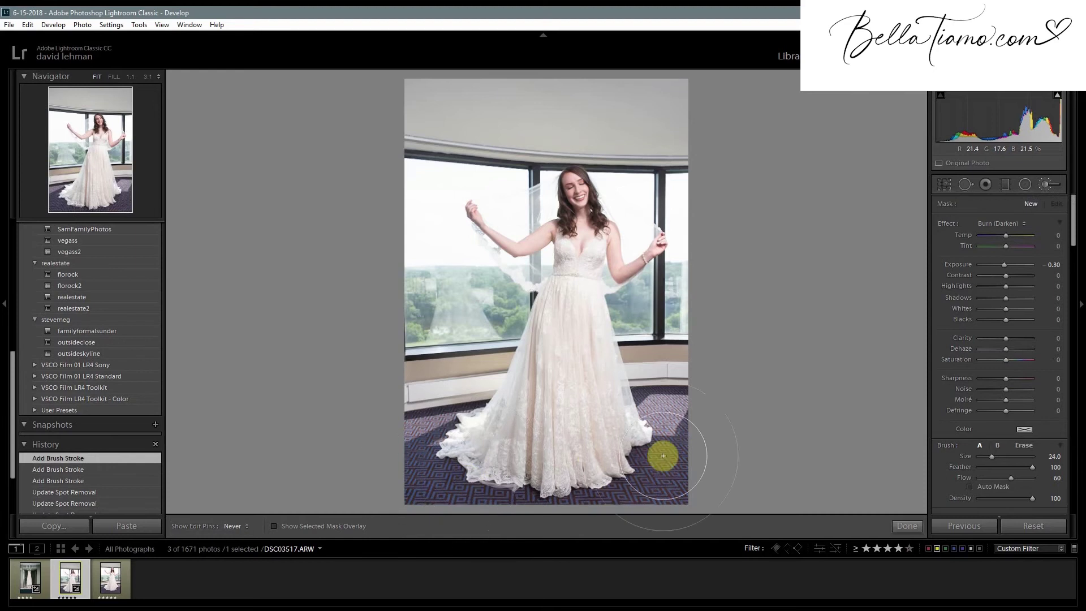
pyautogui.moveTo(590, 458); pyautogui.dragTo(958, 455)
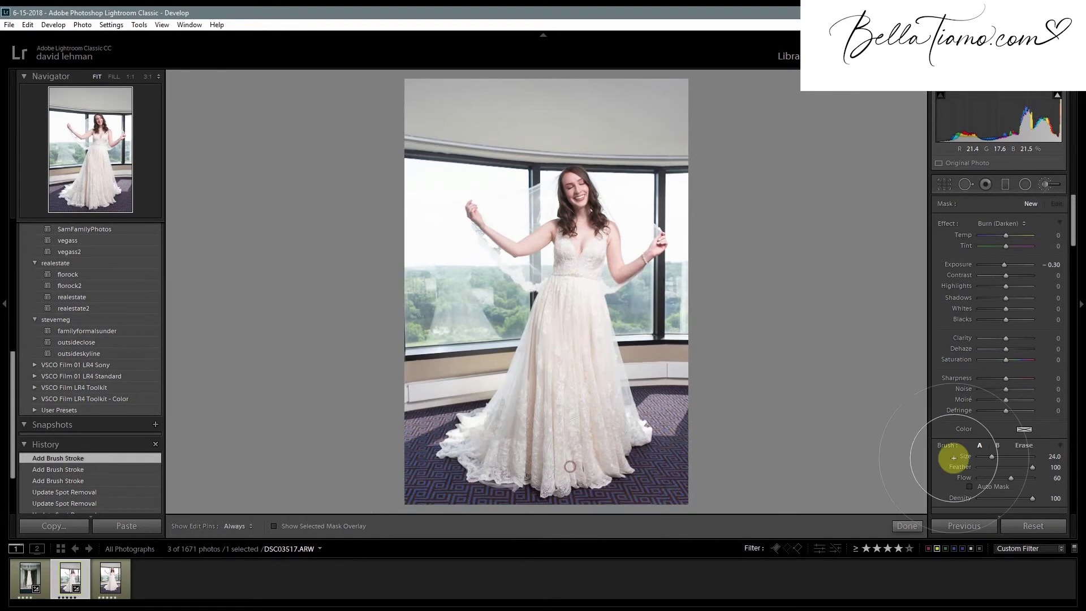
pyautogui.moveTo(993, 266); pyautogui.dragTo(958, 259)
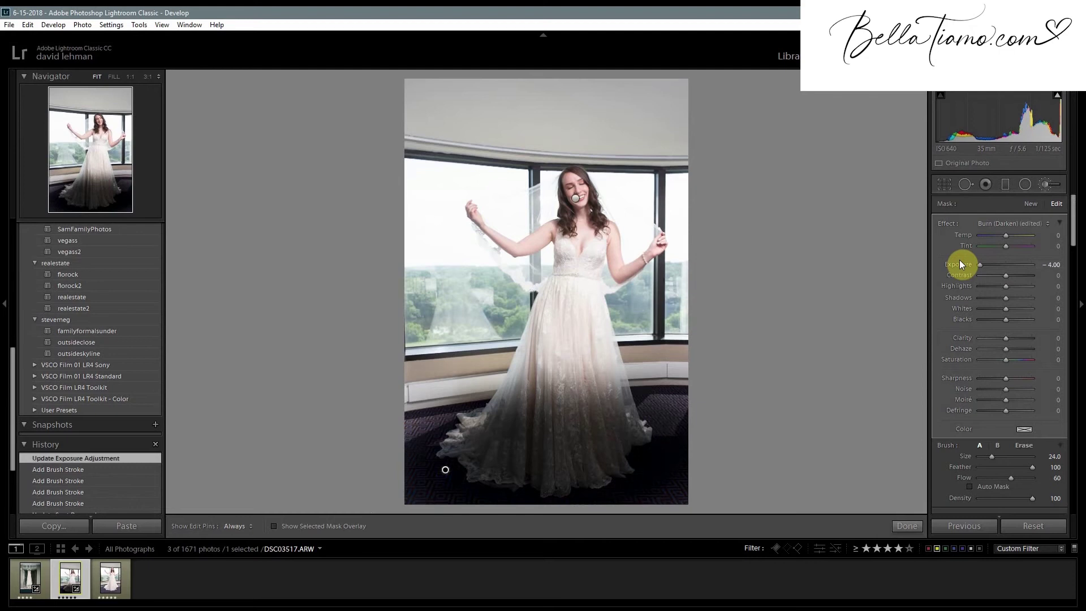
pyautogui.hotkey('ctrl', 'z')
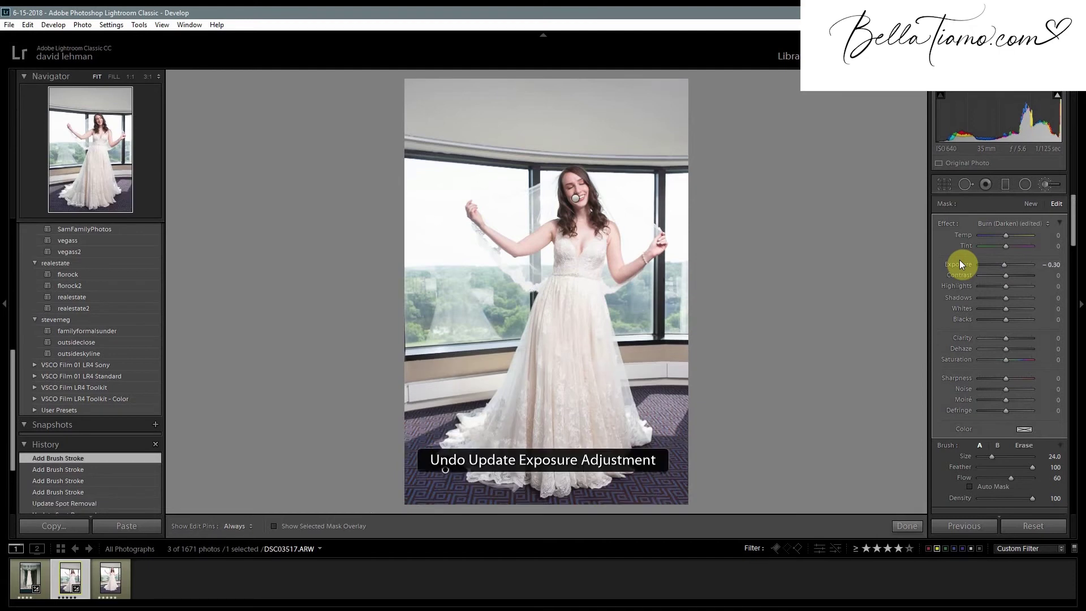
# Paint a new adjustment brush mask with the ALE - Accent - Bokeh - BW effect over the ceiling and upper window at brush size 26.
pyautogui.click(1042, 189)
pyautogui.click(1048, 185)
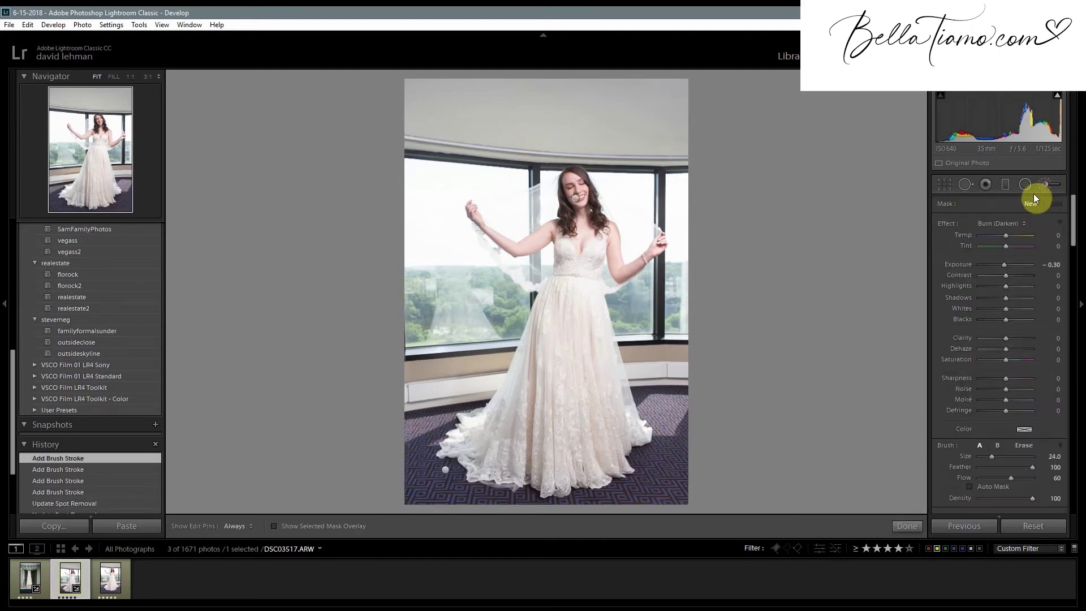
pyautogui.click(997, 223)
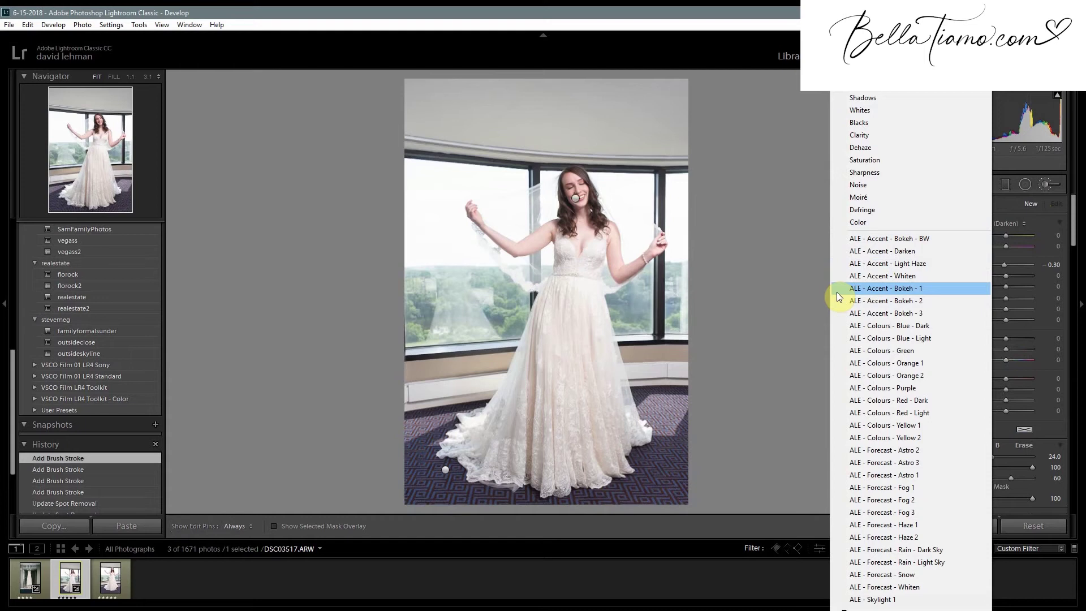
pyautogui.click(891, 239)
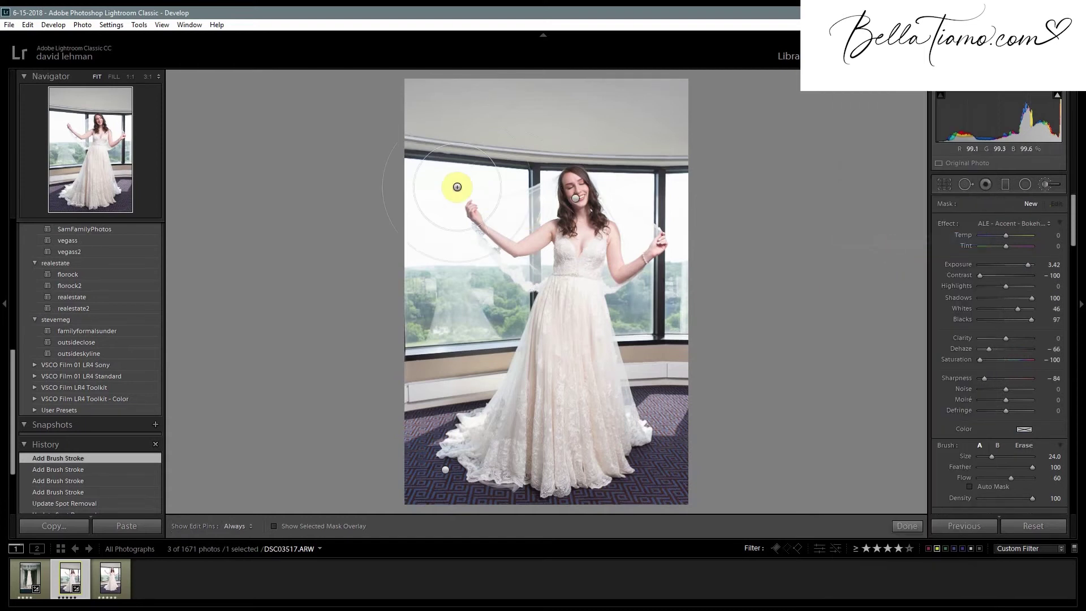
pyautogui.press('h')
pyautogui.scroll(1, 465, 164)
pyautogui.moveTo(482, 138)
pyautogui.mouseDown()
pyautogui.moveTo(588, 118)
pyautogui.moveTo(451, 120)
pyautogui.moveTo(458, 132)
pyautogui.moveTo(606, 158)
pyautogui.mouseUp()
pyautogui.press('h')
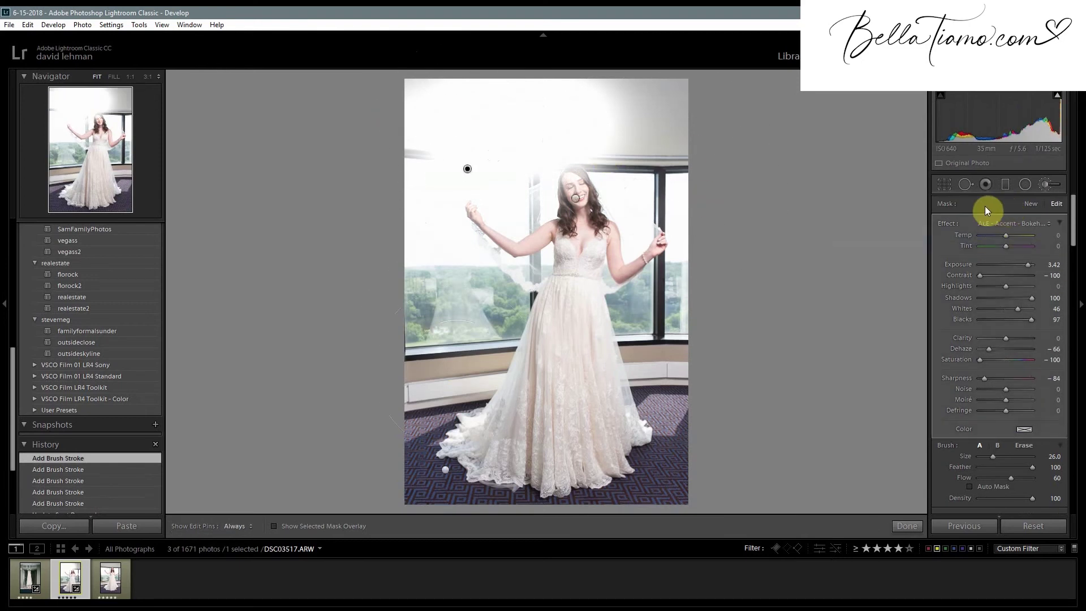
# Apply the develop preset ALE - Accent - 1 - Large (3 pins) and then ALE - Accent - 10a to the bride photo, and close the brush.
pyautogui.click(339, 473)
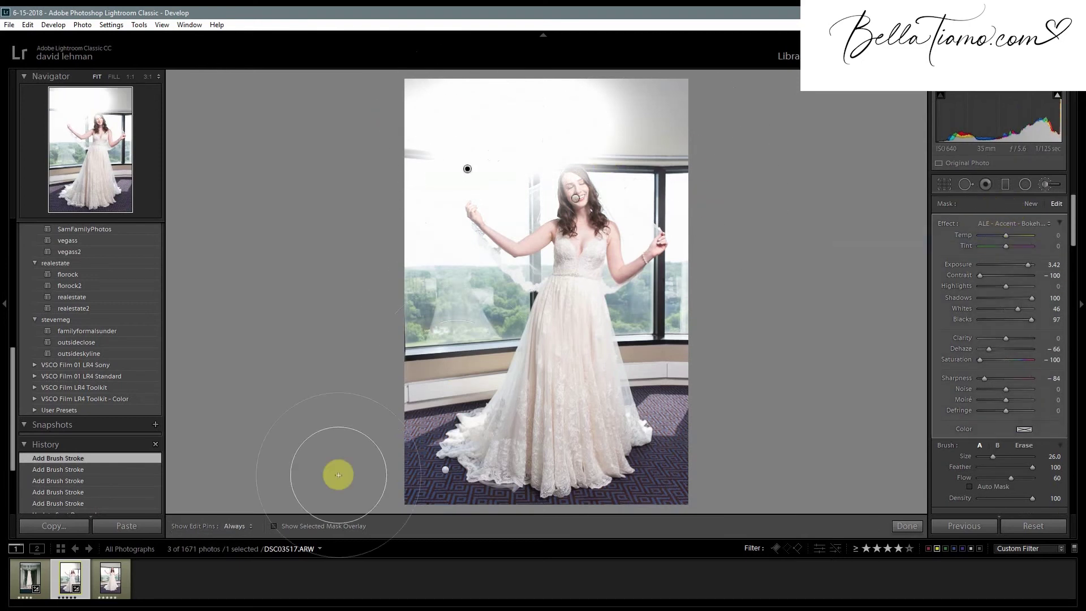
pyautogui.scroll(5, 93, 357)
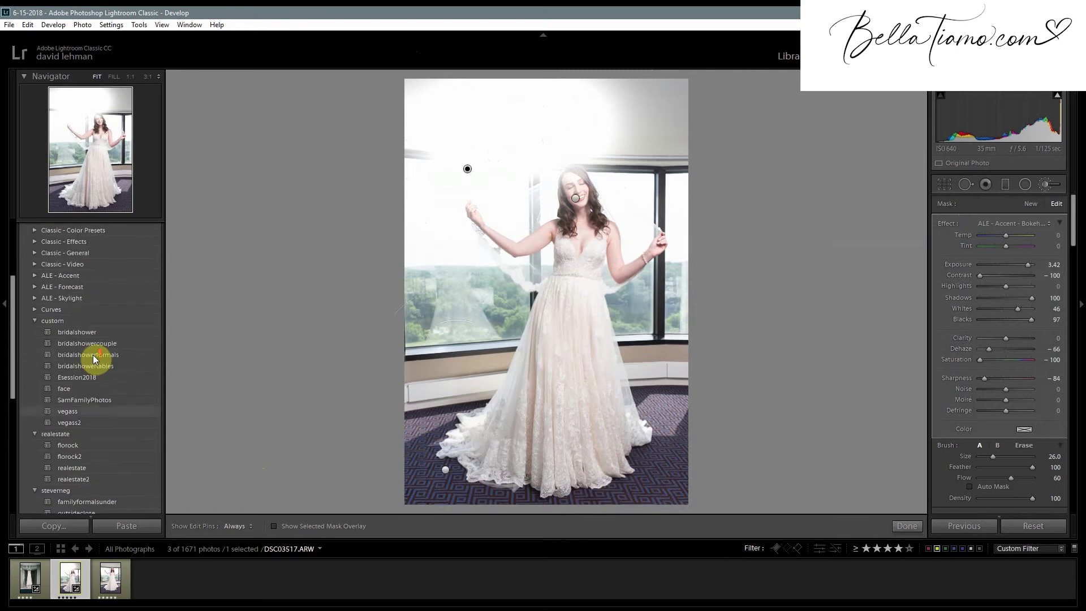
pyautogui.scroll(4, 94, 357)
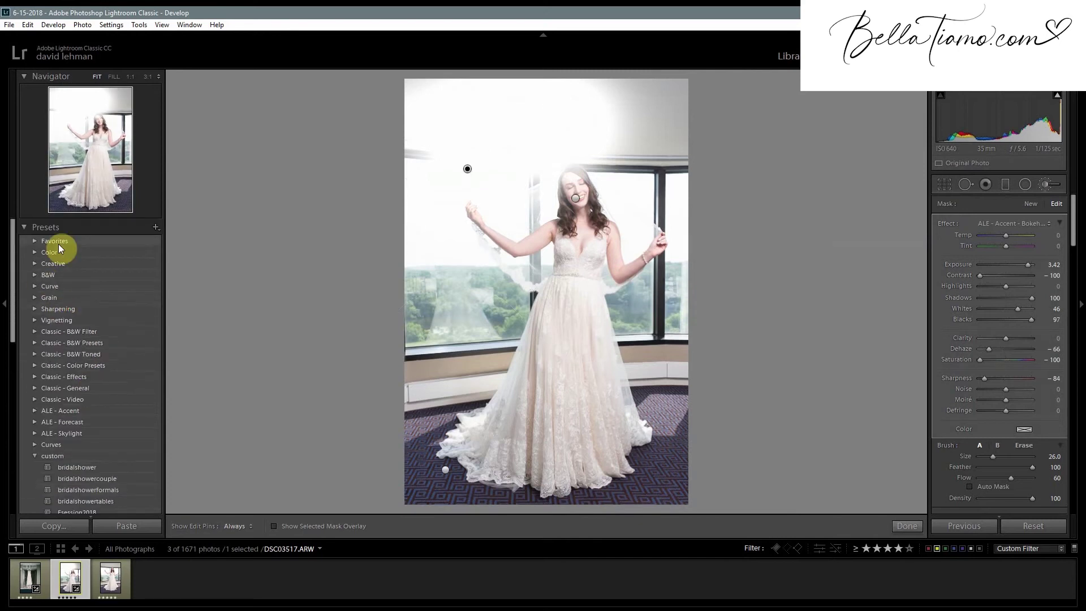
pyautogui.click(33, 410)
pyautogui.click(75, 424)
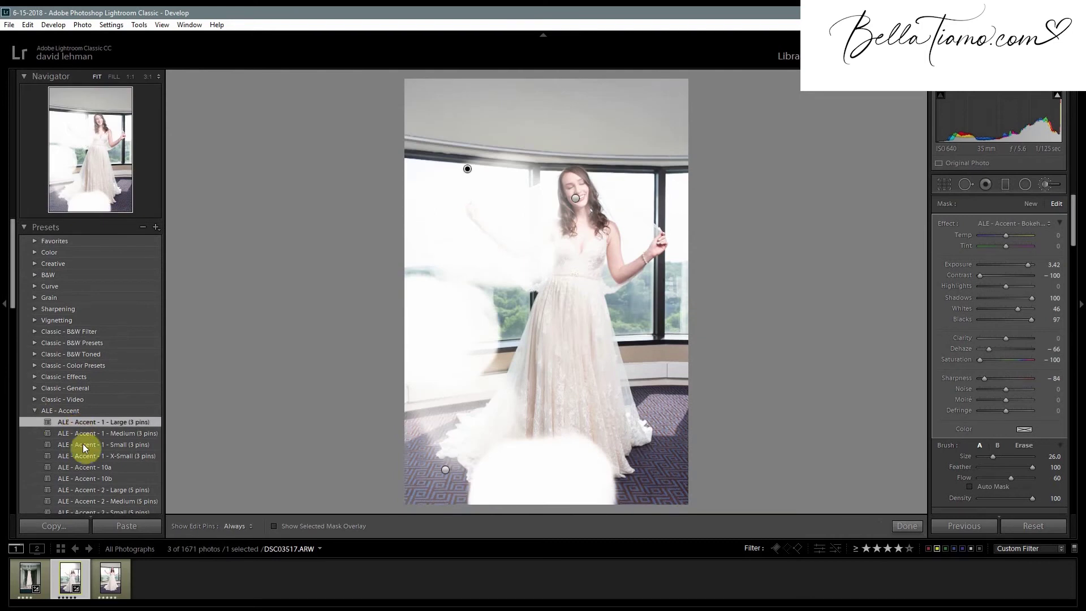
pyautogui.click(89, 467)
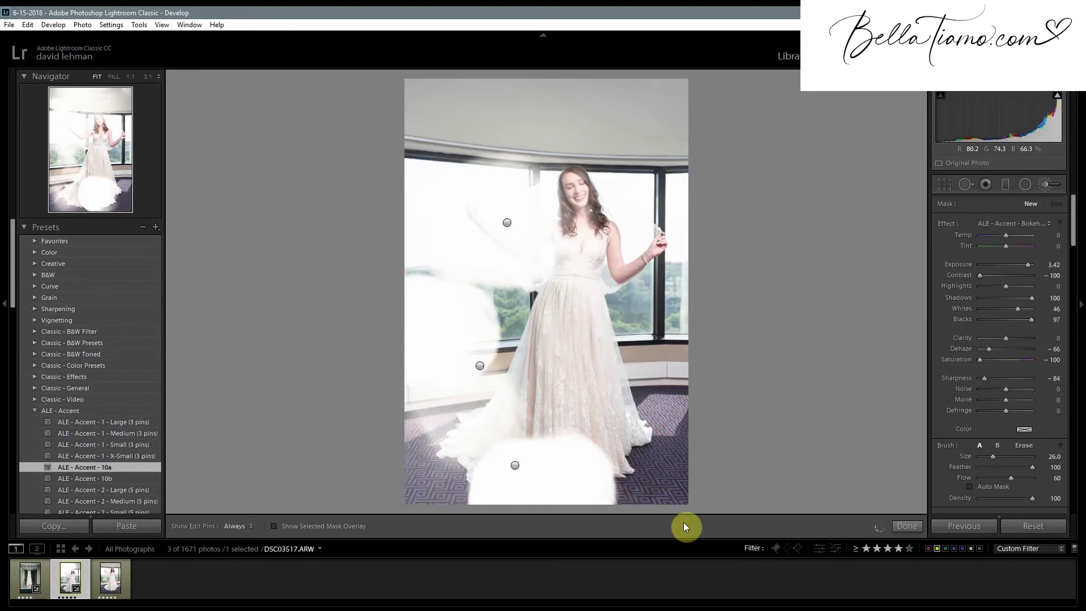
pyautogui.click(917, 523)
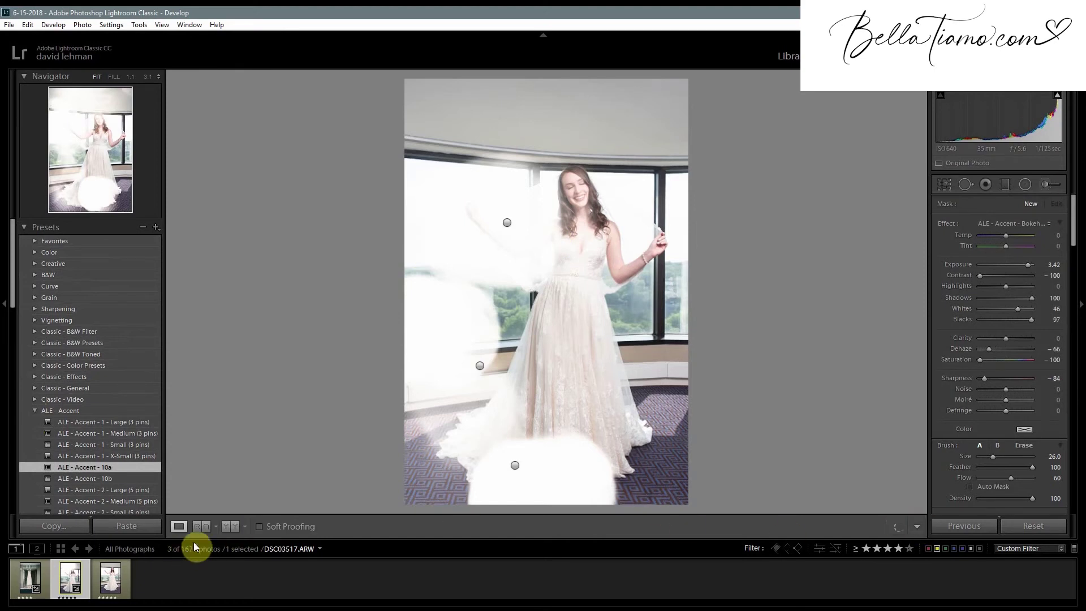
# With the filter off, give the couple photo DDD09837.ARW four stars and a Yellow label, and filter the filmstrip to yellow-labelled photos.
pyautogui.hotkey('ctrl', 'l')
pyautogui.click(536, 579)
pyautogui.press('4')
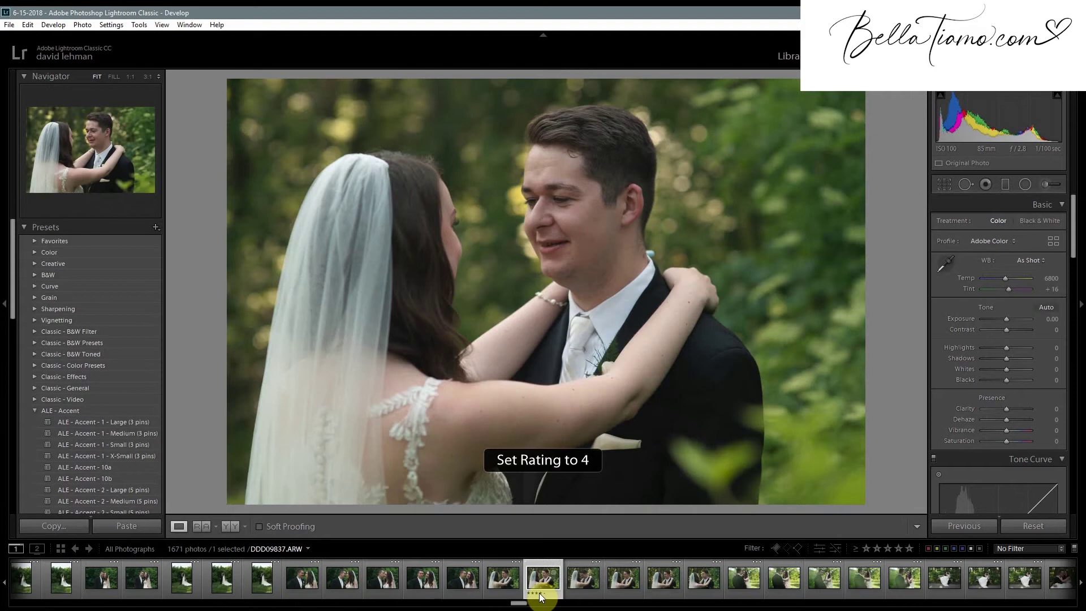
pyautogui.press('7')
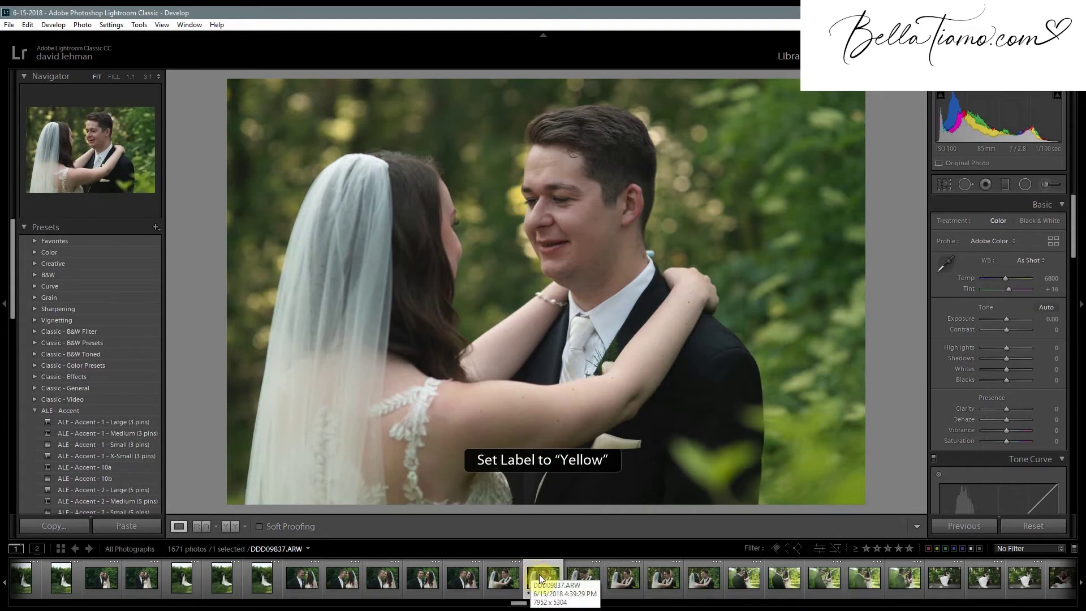
pyautogui.click(937, 549)
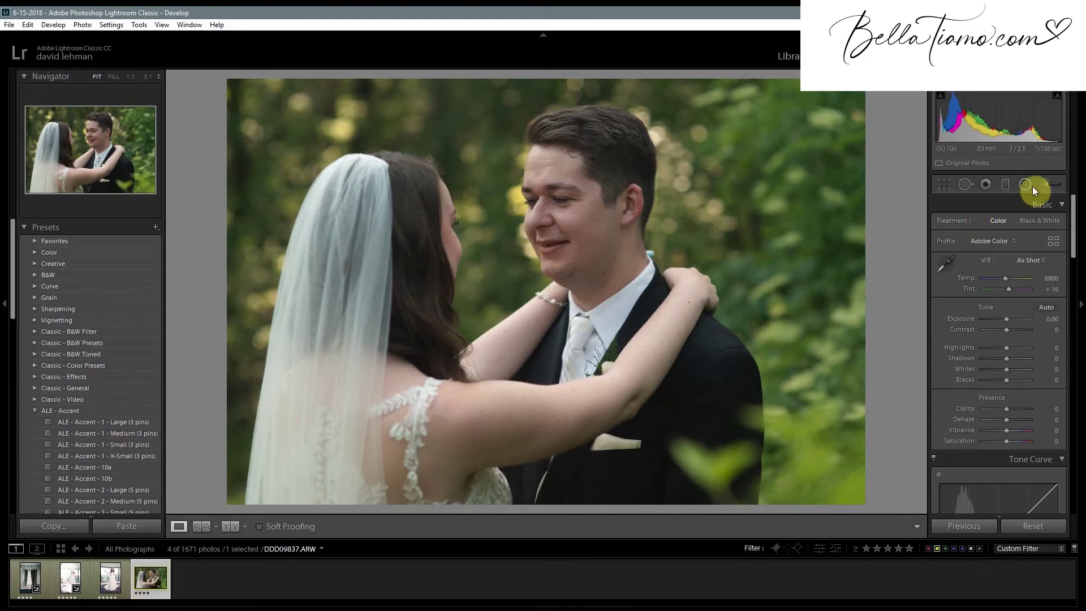
# Start an adjustment brush mask on the couple photo with the Soften Skin effect preset.
pyautogui.click(1050, 183)
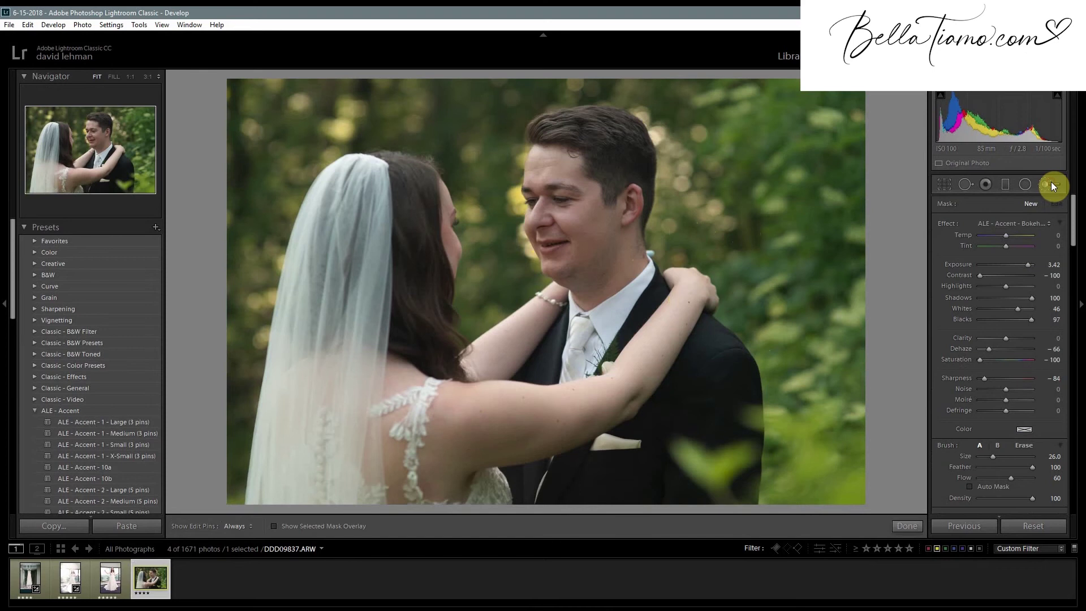
pyautogui.click(1005, 223)
pyautogui.moveTo(826, 607)
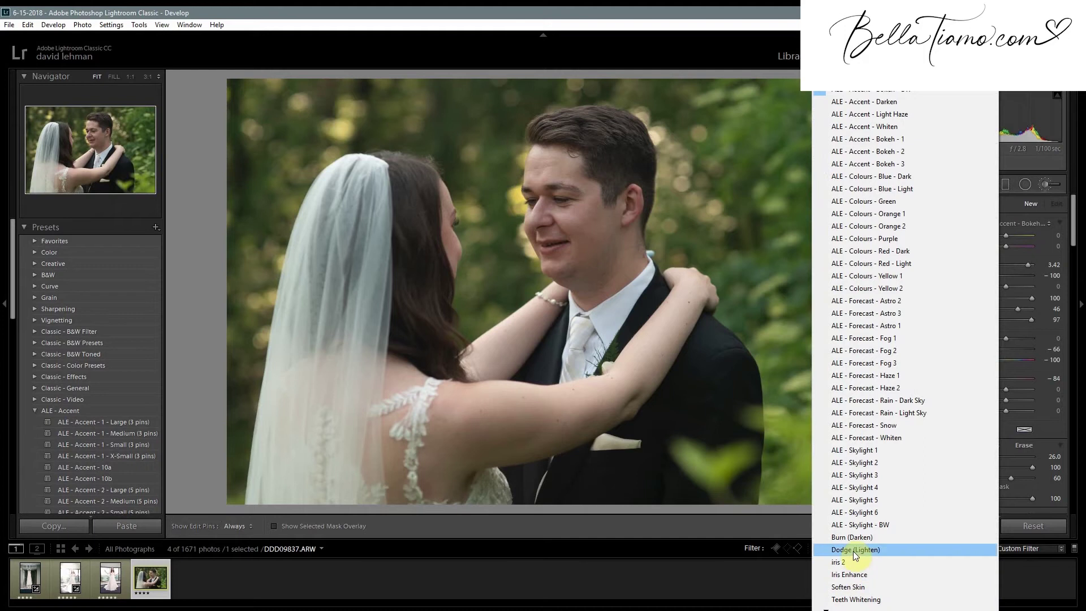
pyautogui.click(848, 586)
# Paint the skin-softening mask over the groom's face at brush size 6 with the selected mask overlay shown.
pyautogui.scroll(-8, 578, 265)
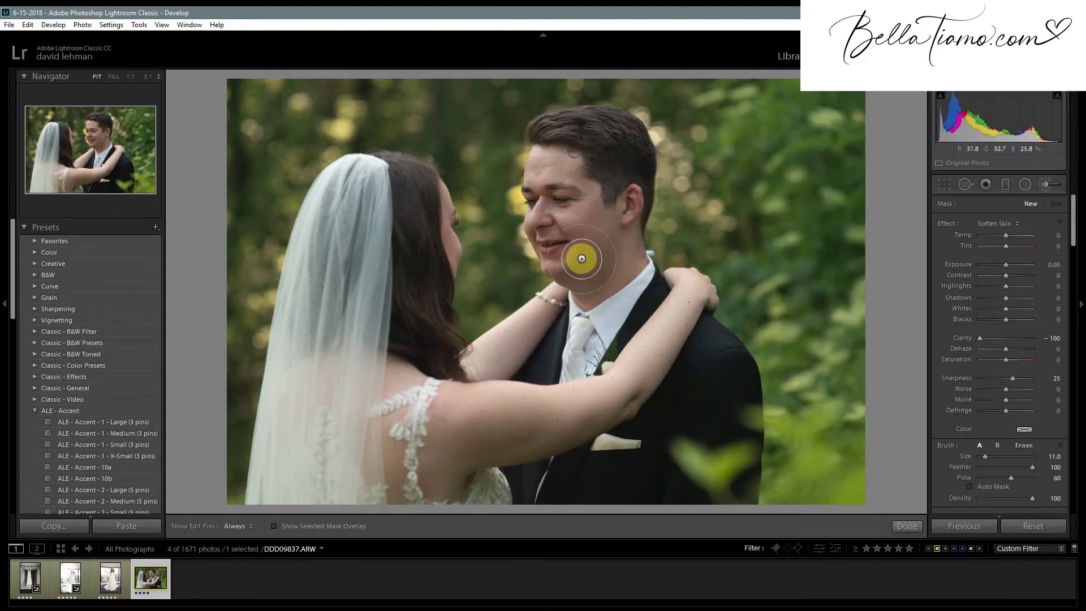
pyautogui.scroll(-2, 565, 267)
pyautogui.press('h')
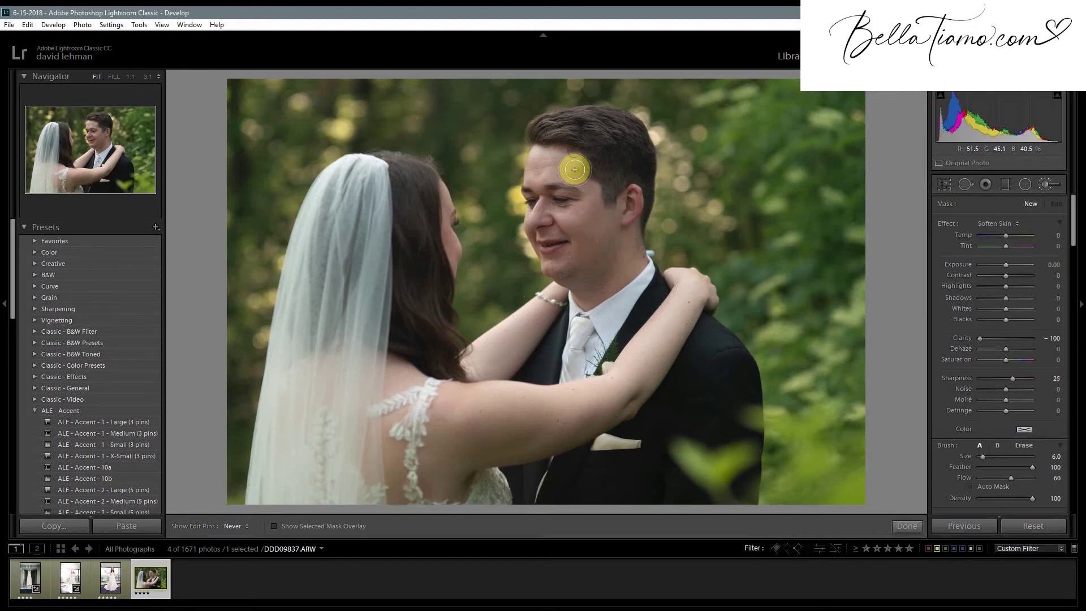
pyautogui.press('o')
pyautogui.moveTo(574, 166)
pyautogui.mouseDown()
pyautogui.moveTo(607, 210)
pyautogui.moveTo(567, 167)
pyautogui.moveTo(539, 171)
pyautogui.moveTo(543, 184)
pyautogui.moveTo(542, 155)
pyautogui.moveTo(568, 178)
pyautogui.moveTo(551, 180)
pyautogui.moveTo(579, 201)
pyautogui.moveTo(563, 210)
pyautogui.moveTo(543, 201)
pyautogui.moveTo(539, 222)
pyautogui.moveTo(587, 233)
pyautogui.moveTo(590, 259)
pyautogui.moveTo(605, 236)
pyautogui.moveTo(610, 255)
pyautogui.moveTo(620, 239)
pyautogui.moveTo(625, 260)
pyautogui.moveTo(603, 287)
pyautogui.moveTo(547, 249)
pyautogui.moveTo(544, 226)
pyautogui.moveTo(562, 206)
pyautogui.moveTo(605, 225)
pyautogui.moveTo(535, 156)
pyautogui.moveTo(612, 222)
pyautogui.moveTo(555, 202)
pyautogui.moveTo(570, 206)
pyautogui.moveTo(568, 182)
pyautogui.mouseUp()
pyautogui.press('h')
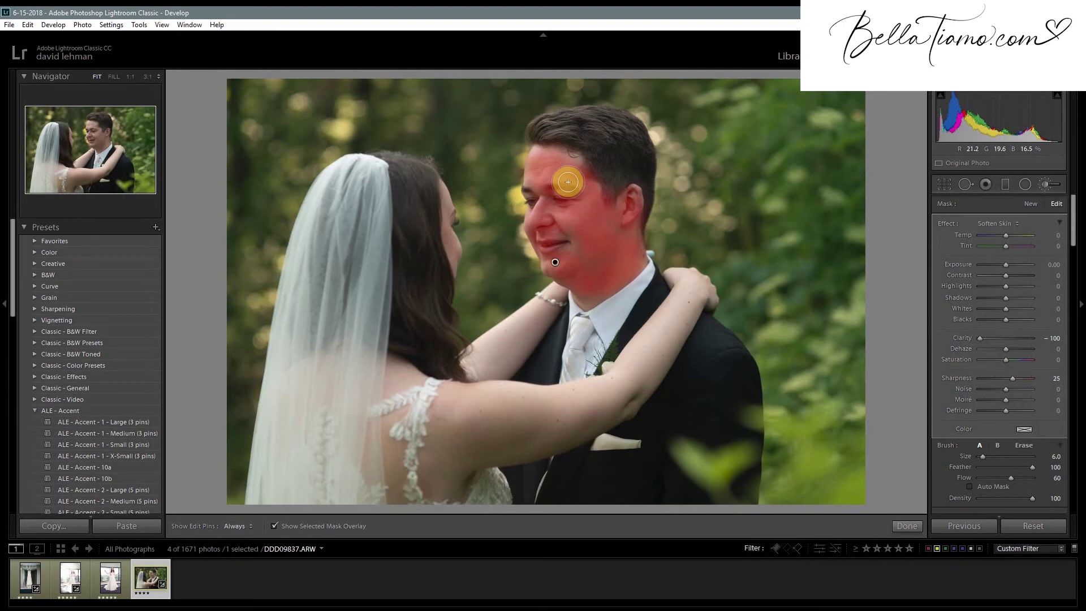
# Remove the skin-softening mask from both of the groom's eyes with the Erase brush at size 4.
pyautogui.hotkey('ctrl', '=')
pyautogui.press('z')
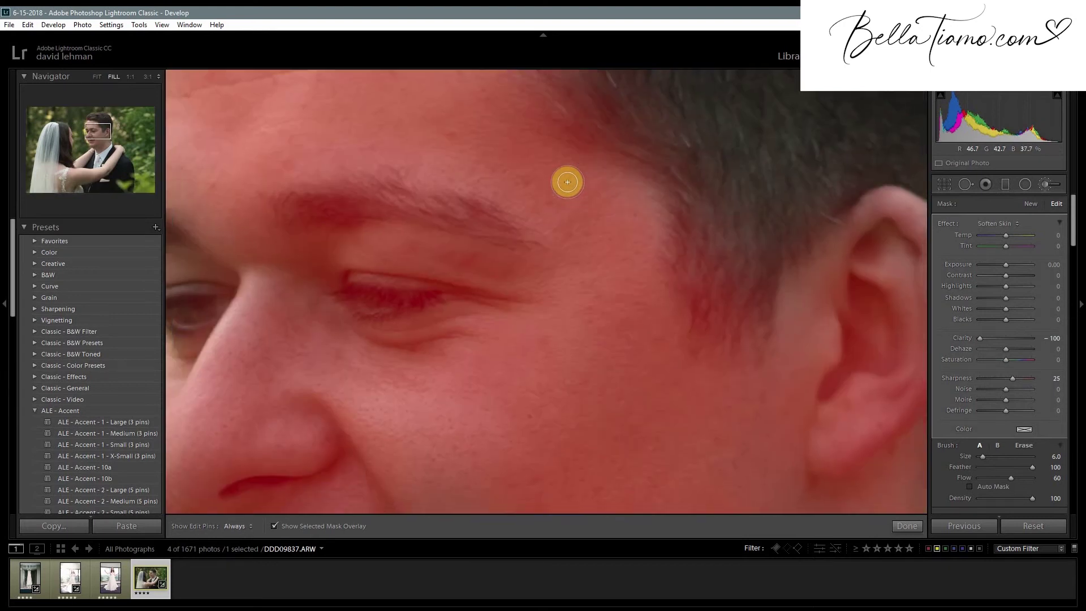
pyautogui.press('z')
pyautogui.press('z')
pyautogui.moveTo(484, 318); pyautogui.dragTo(706, 308)
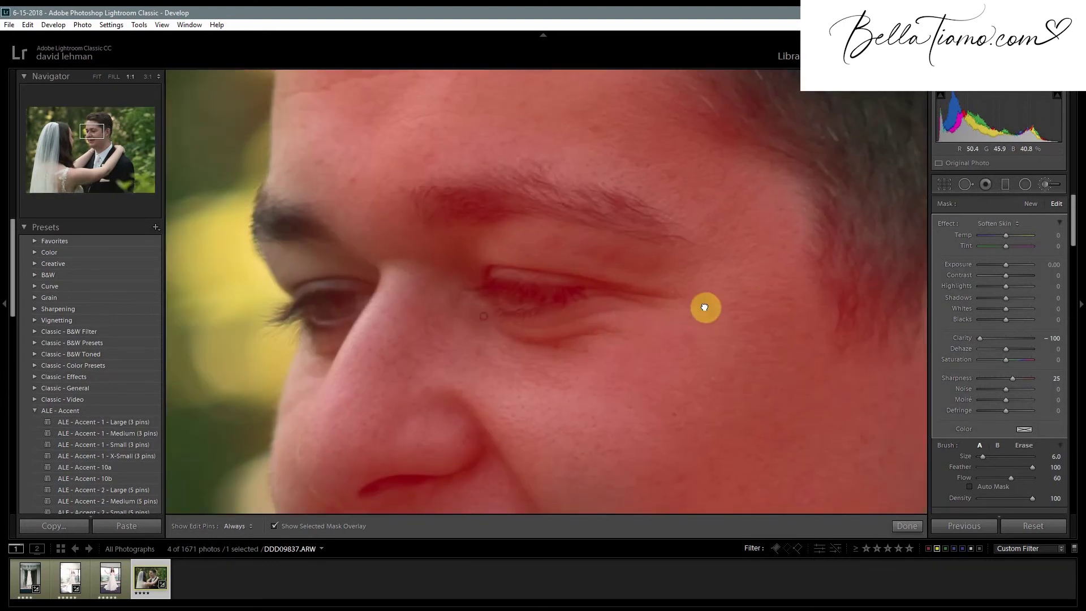
pyautogui.press('alt')
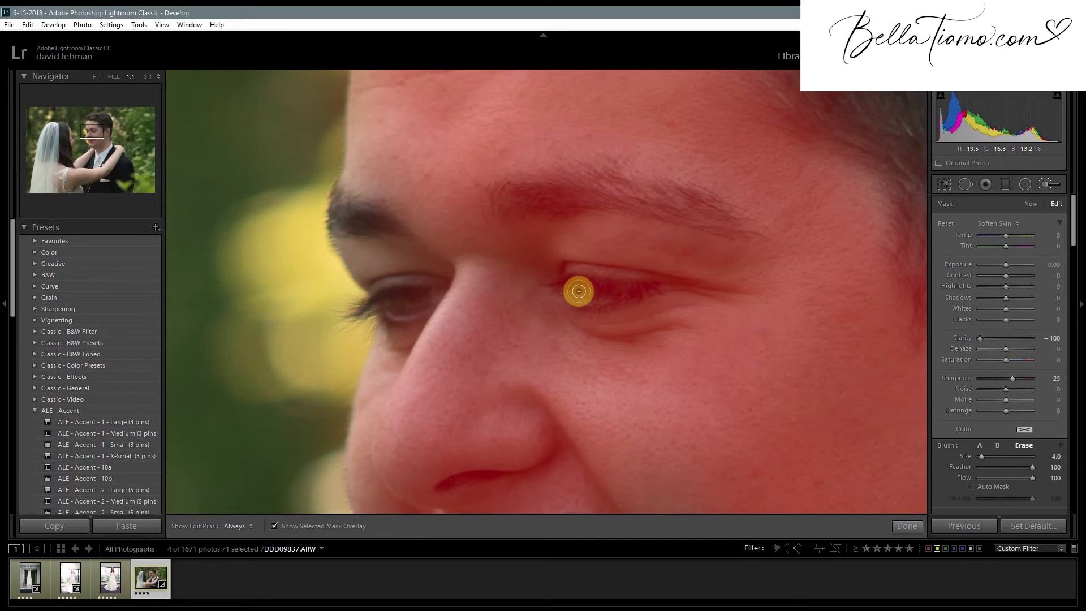
pyautogui.press('h')
pyautogui.moveTo(577, 290)
pyautogui.mouseDown()
pyautogui.moveTo(648, 290)
pyautogui.moveTo(599, 297)
pyautogui.moveTo(581, 290)
pyautogui.moveTo(653, 286)
pyautogui.moveTo(584, 286)
pyautogui.moveTo(634, 290)
pyautogui.moveTo(599, 286)
pyautogui.mouseUp()
pyautogui.moveTo(400, 301)
pyautogui.mouseDown()
pyautogui.moveTo(436, 293)
pyautogui.moveTo(395, 304)
pyautogui.moveTo(431, 304)
pyautogui.moveTo(402, 306)
pyautogui.mouseUp()
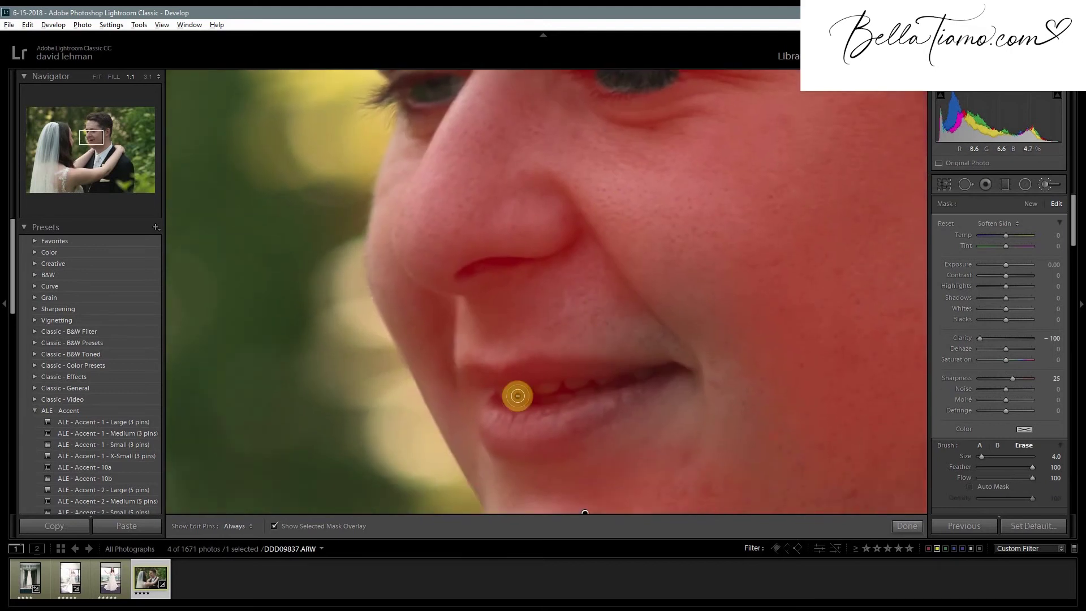
# Erase the skin-softening mask from the groom's mouth and fit the whole couple photo in view.
pyautogui.moveTo(516, 393)
pyautogui.mouseDown()
pyautogui.moveTo(589, 393)
pyautogui.moveTo(655, 372)
pyautogui.moveTo(525, 391)
pyautogui.mouseUp()
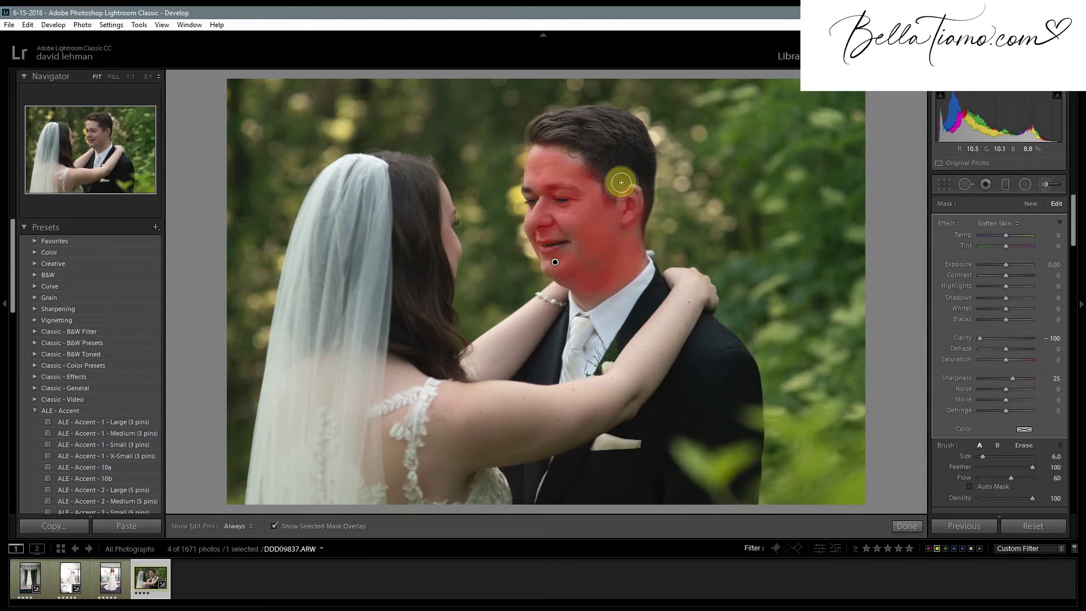
pyautogui.press('alt')
pyautogui.press('h')
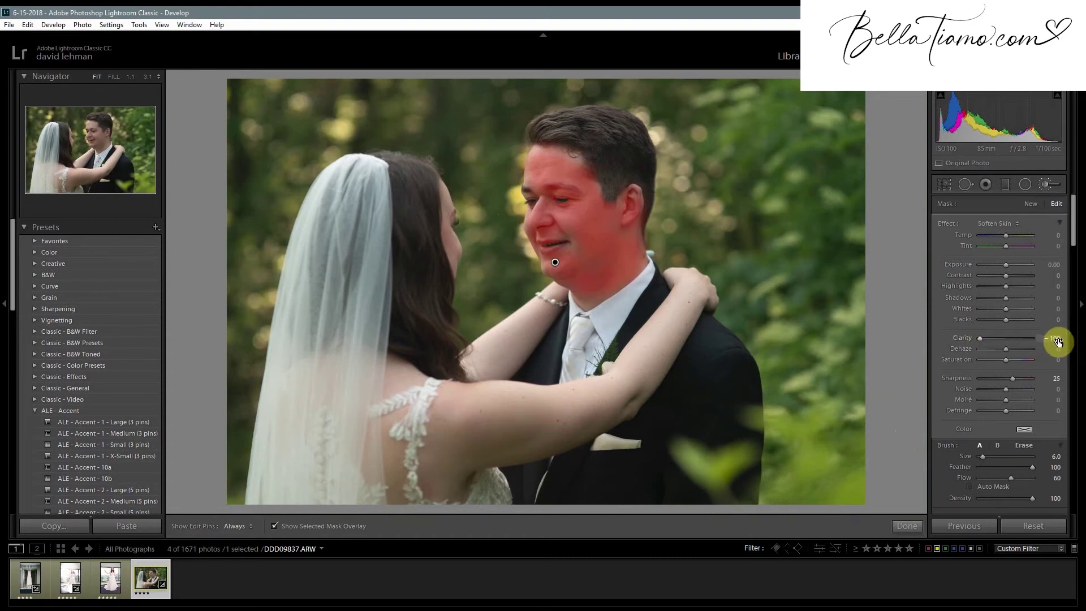
# Hide the selected mask overlay and set the skin-softening mask's clarity to -70.
pyautogui.click(275, 526)
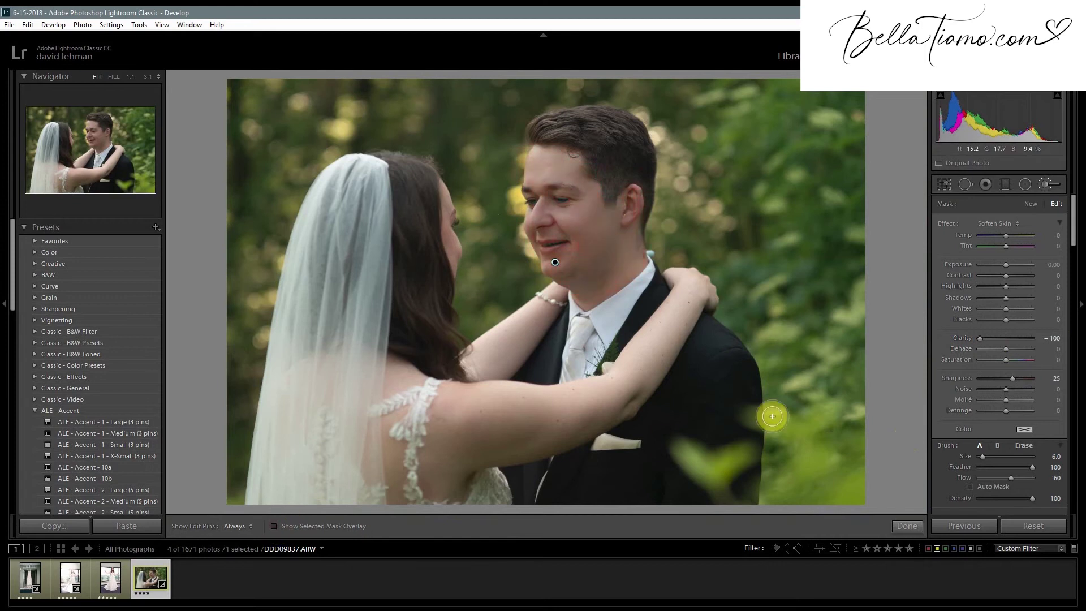
pyautogui.click(1051, 338)
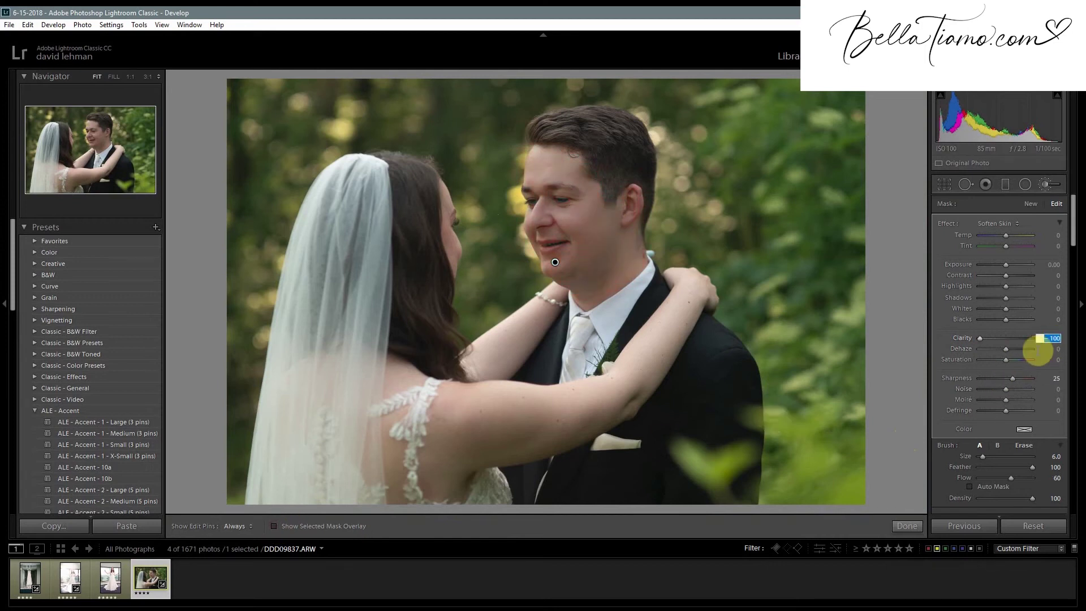
pyautogui.write('-')
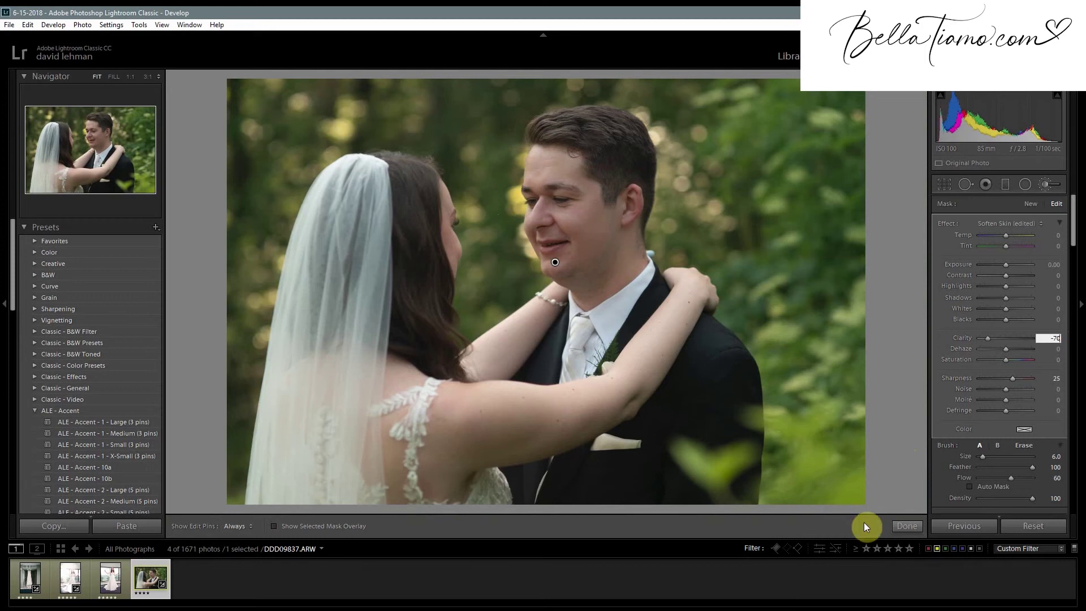
# Finish the brush edit and apply the ALE - Skylight - 1 - Large preset to the couple photo.
pyautogui.click(904, 525)
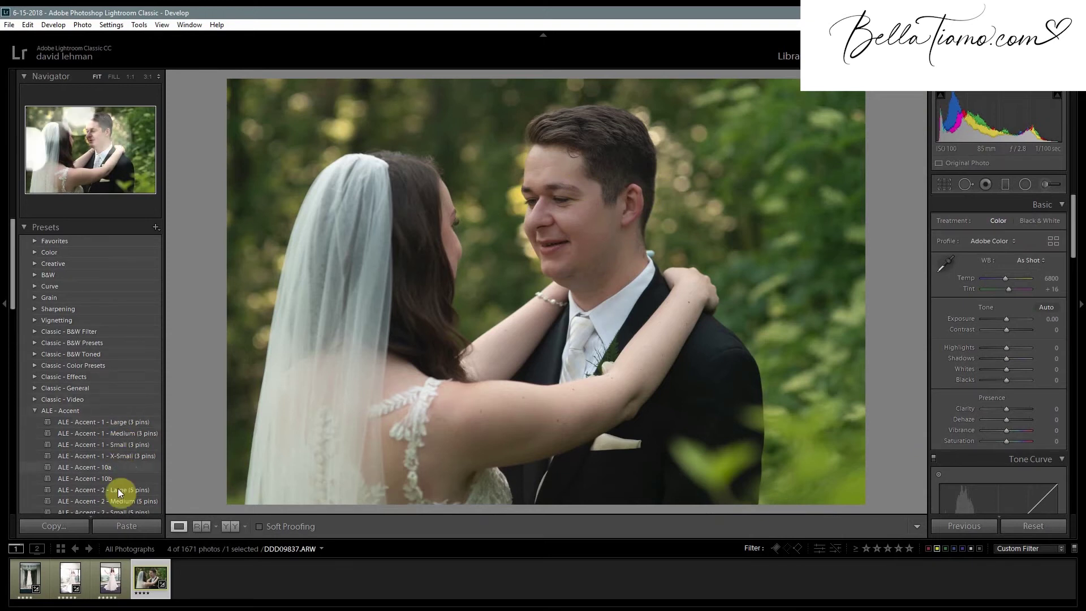
pyautogui.scroll(-2, 113, 482)
pyautogui.scroll(-6, 53, 340)
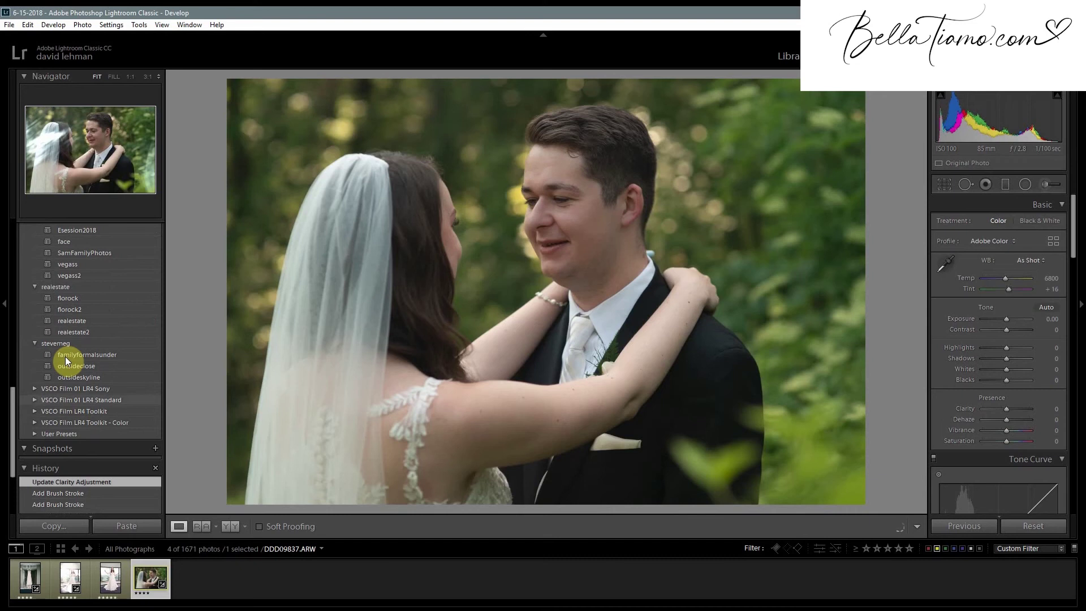
pyautogui.click(34, 422)
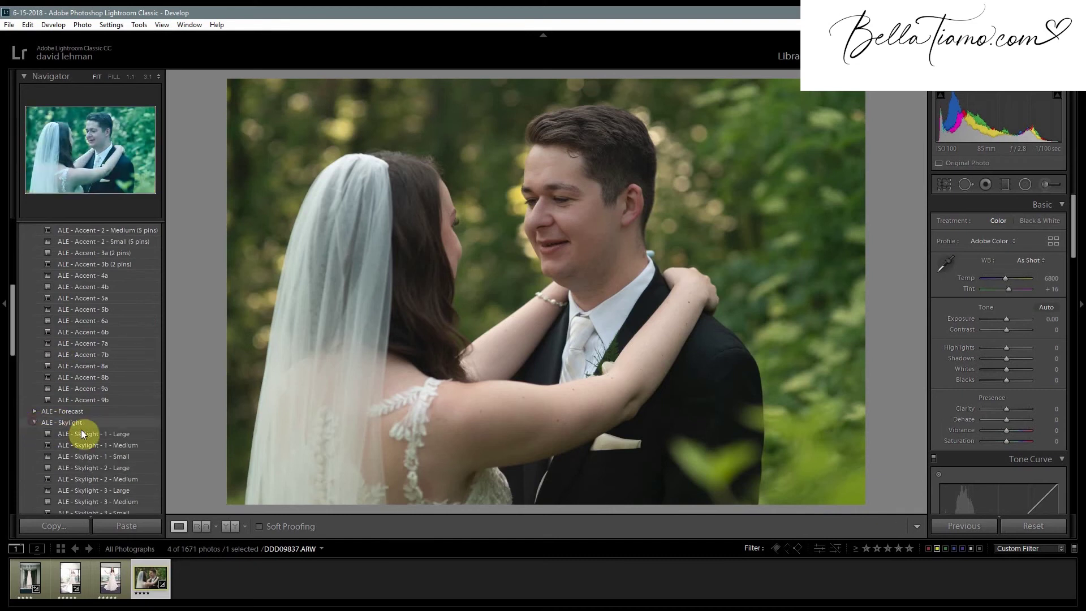
pyautogui.click(84, 434)
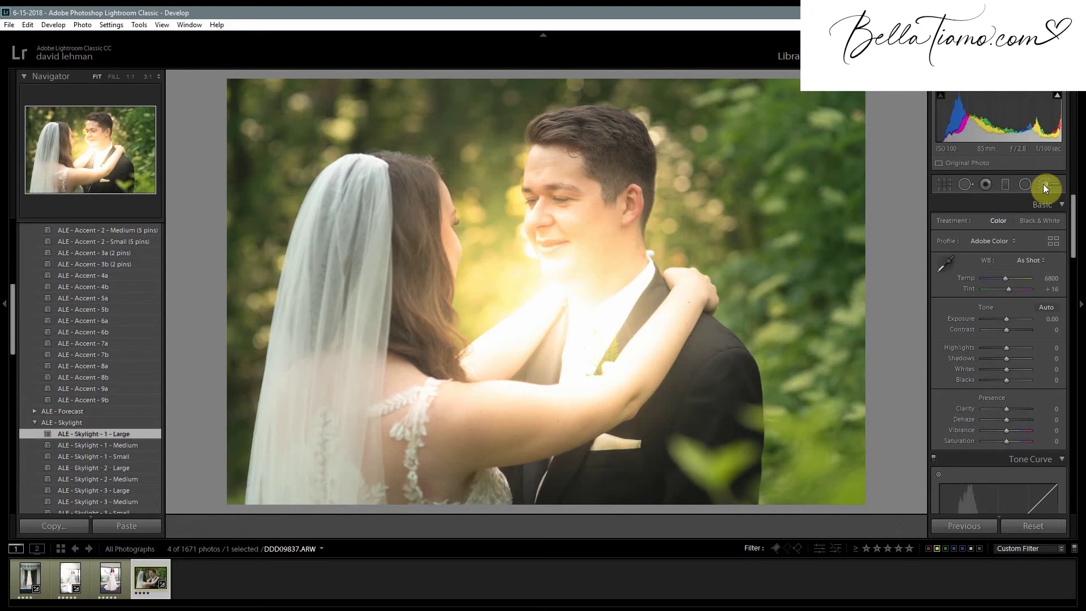
# Move the skylight glow's brush pin from beside the groom's neck to the upper-left corner of the couple photo.
pyautogui.click(1044, 184)
pyautogui.click(549, 307)
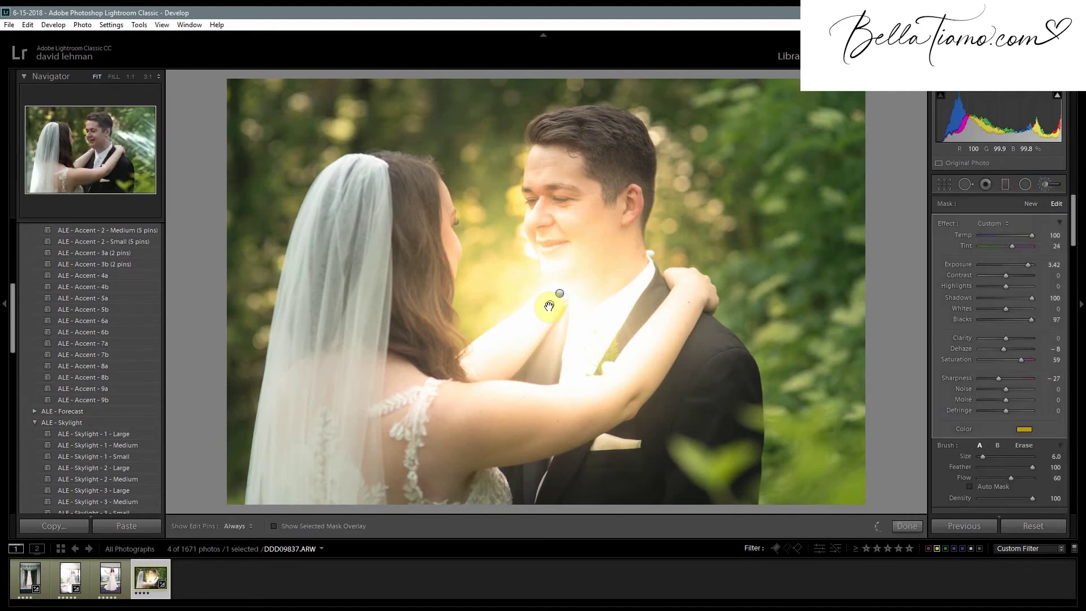
pyautogui.click(242, 90)
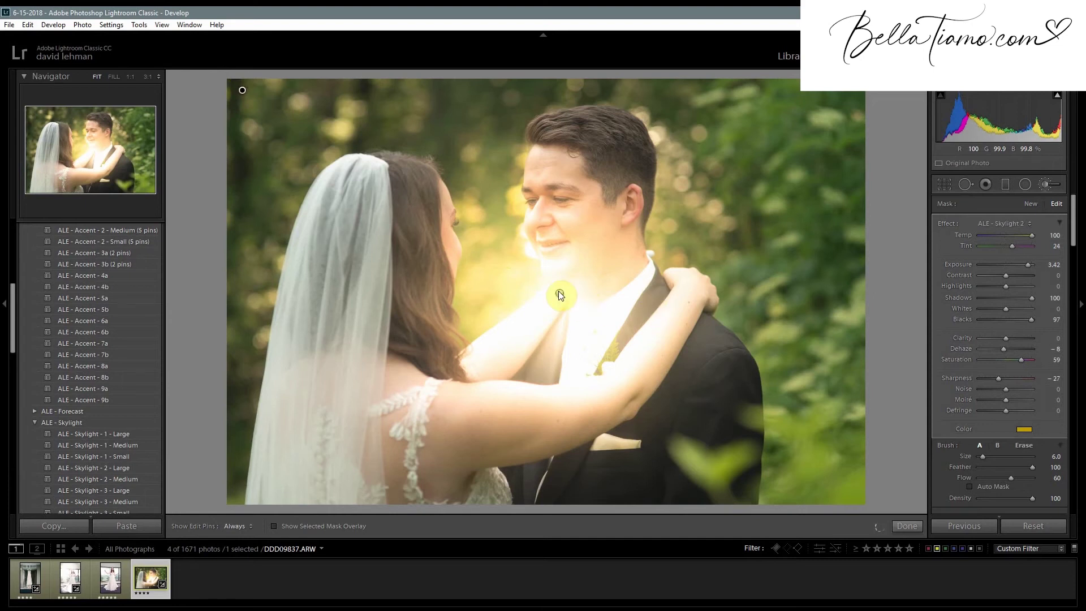
pyautogui.click(560, 293)
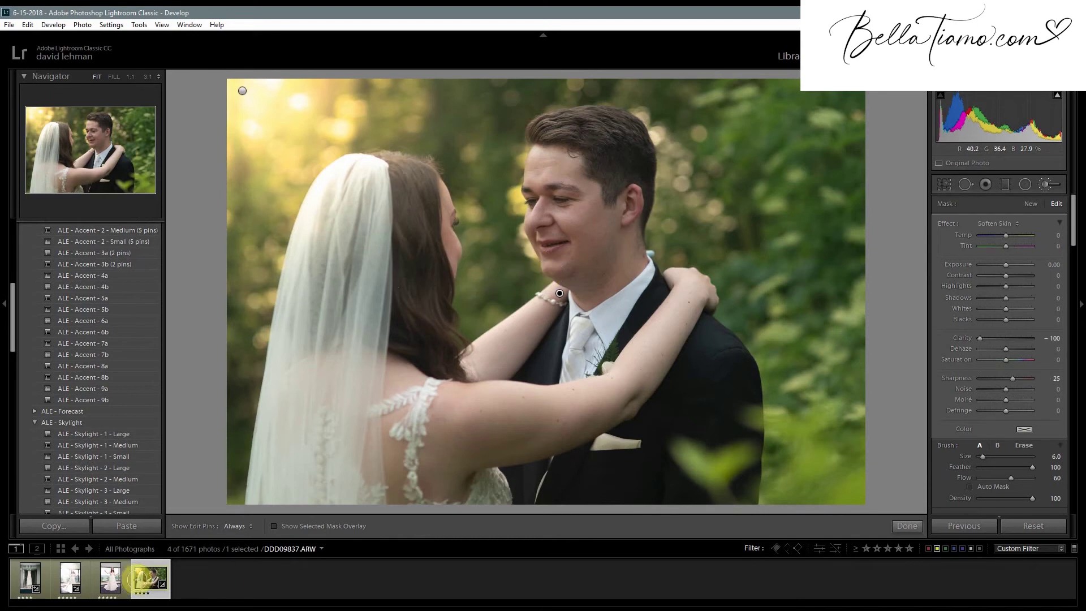
# Filter to photos rated four stars or higher and apply the outsideskyline preset to the bride and bridesmaid photo DSC03611.ARW.
pyautogui.hotkey('ctrl', 'alt', '4')
pyautogui.click(575, 582)
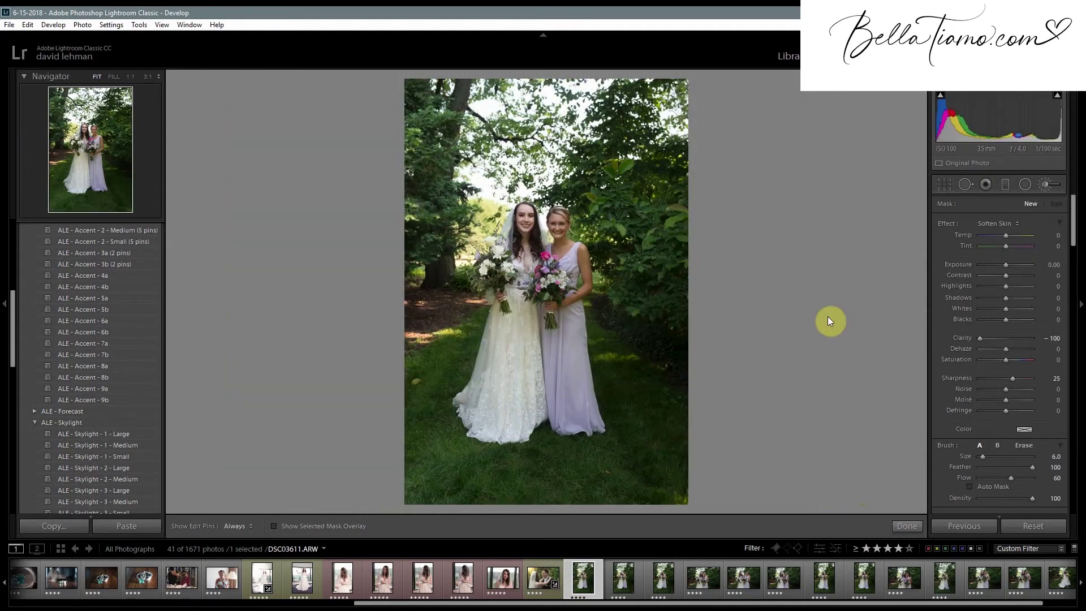
pyautogui.scroll(-10, 100, 455)
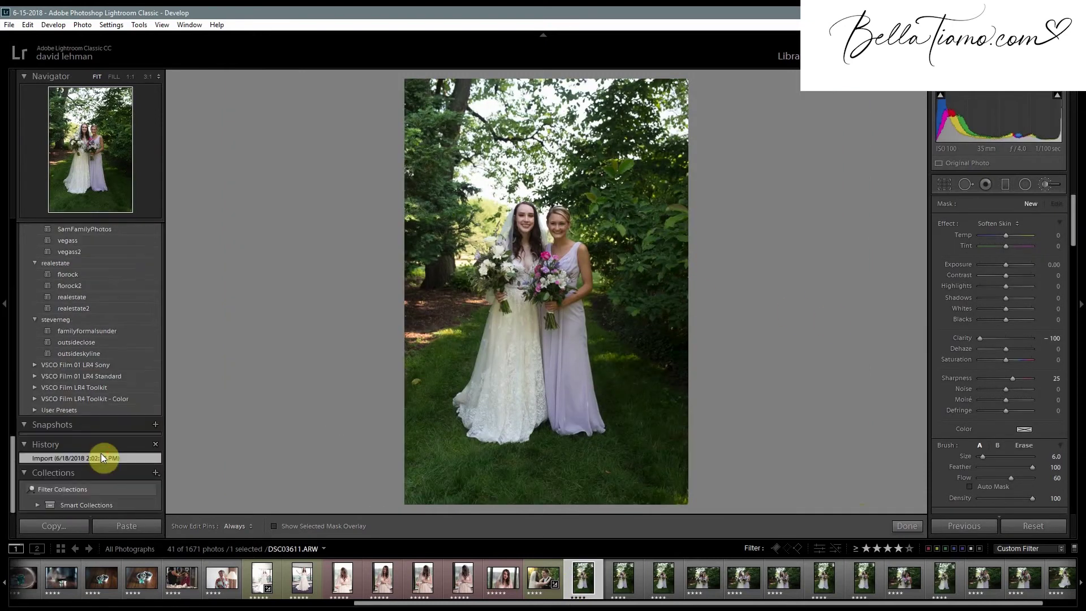
pyautogui.click(91, 352)
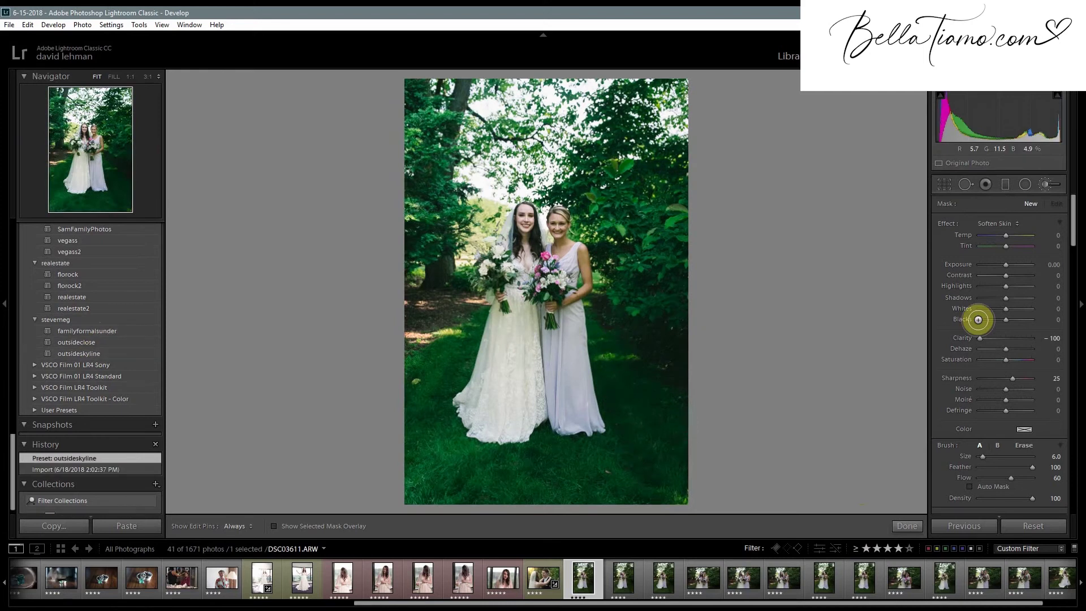
# Set a custom white balance by sampling the bride's white dress with the White Balance Selector.
pyautogui.click(943, 184)
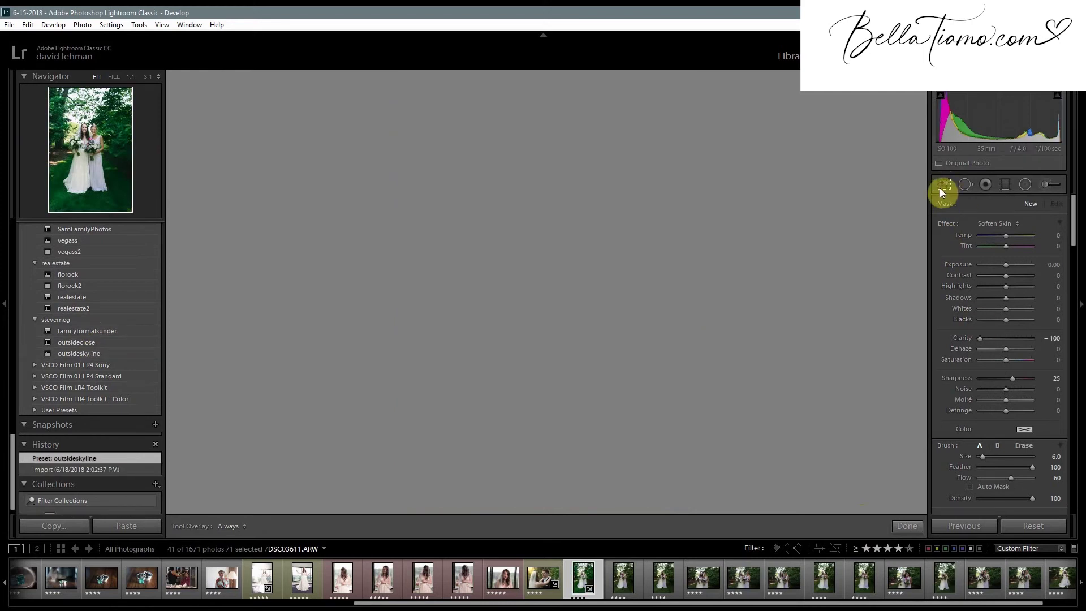
pyautogui.click(944, 184)
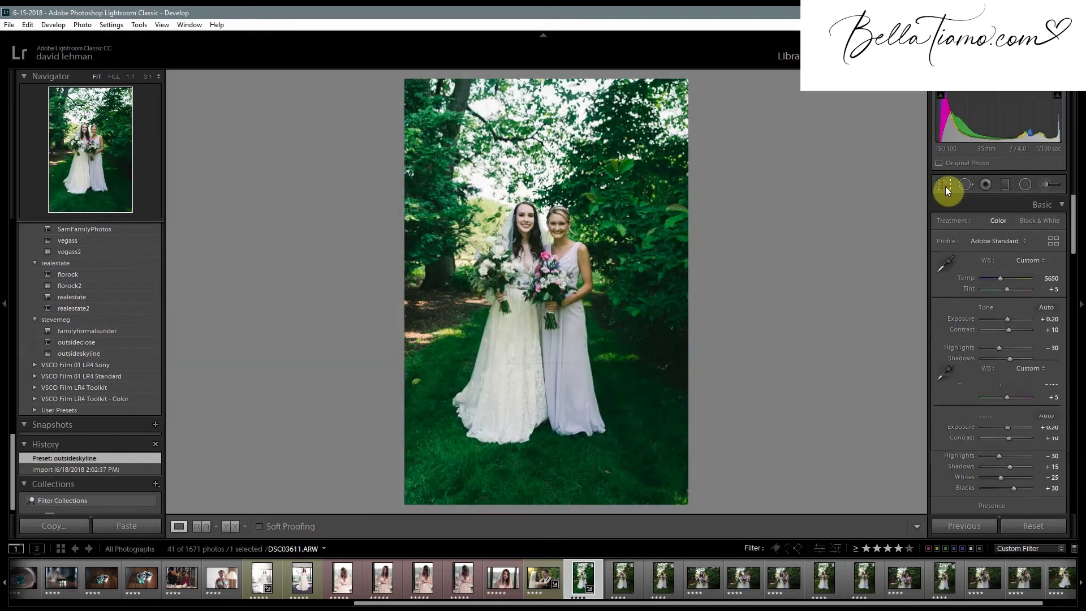
pyautogui.click(942, 260)
pyautogui.click(507, 339)
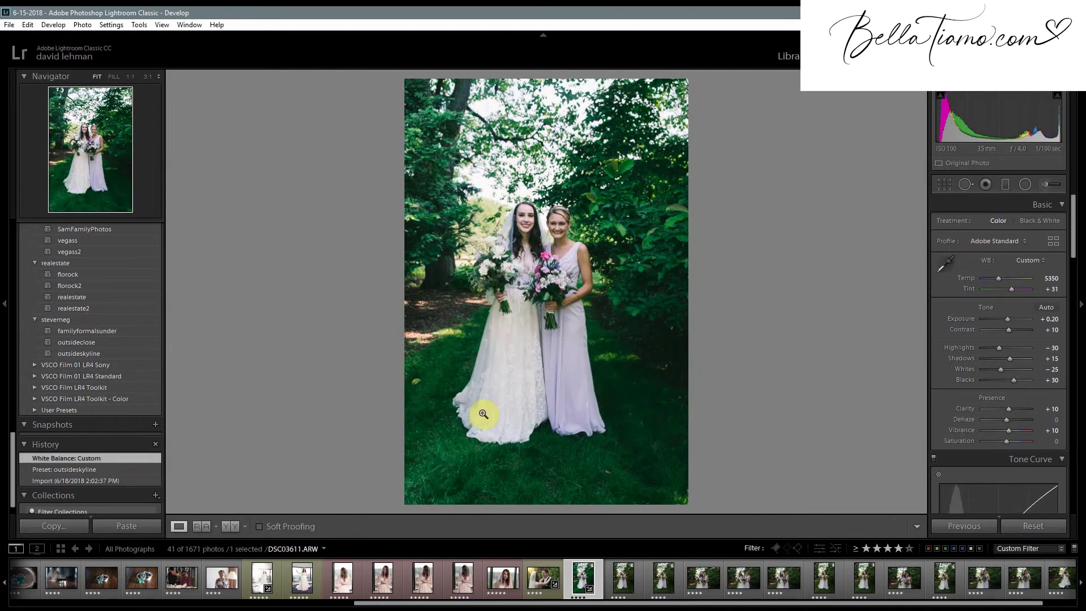
# Try straightening the bride and bridesmaid photo with a crop angle of about 2.6 degrees, and undo the rotation.
pyautogui.click(944, 184)
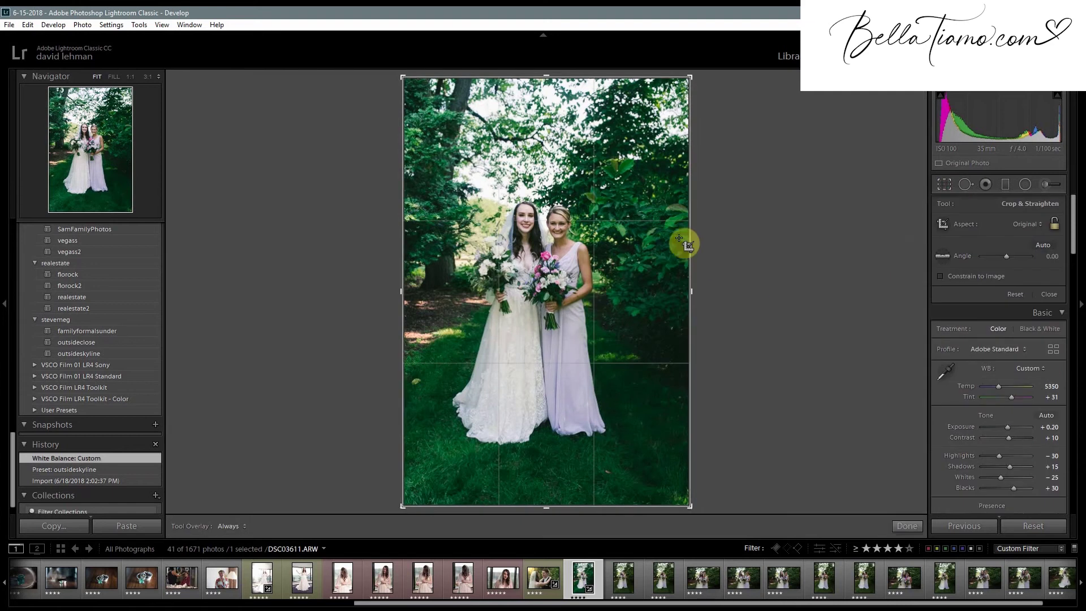
pyautogui.moveTo(707, 218); pyautogui.dragTo(712, 226)
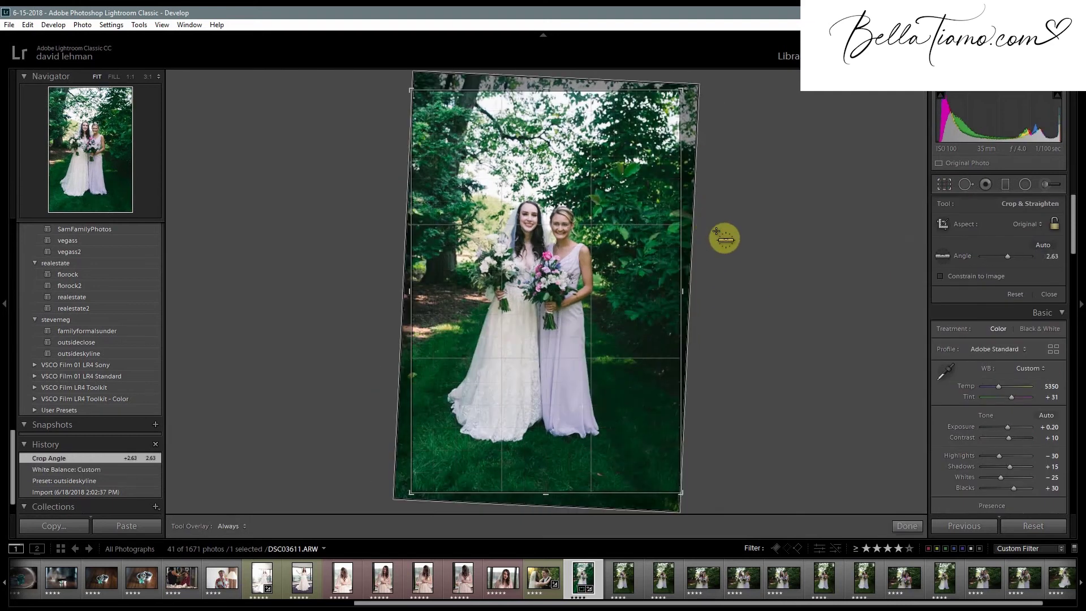
pyautogui.hotkey('ctrl', 'z')
pyautogui.click(907, 526)
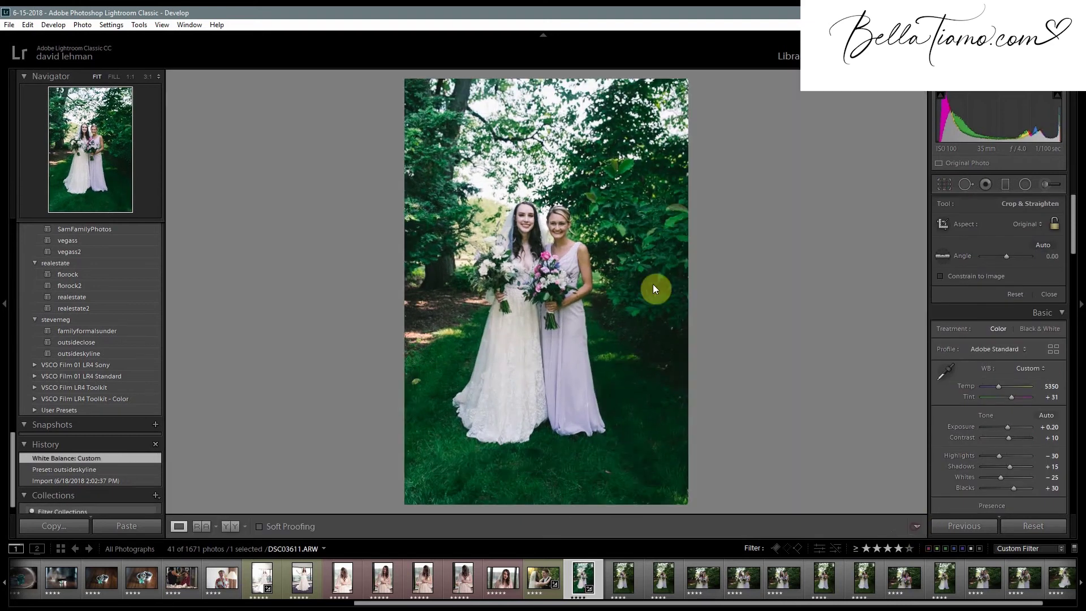
# Set the bride and bridesmaid photo's exposure to +0.60.
pyautogui.click(1053, 320)
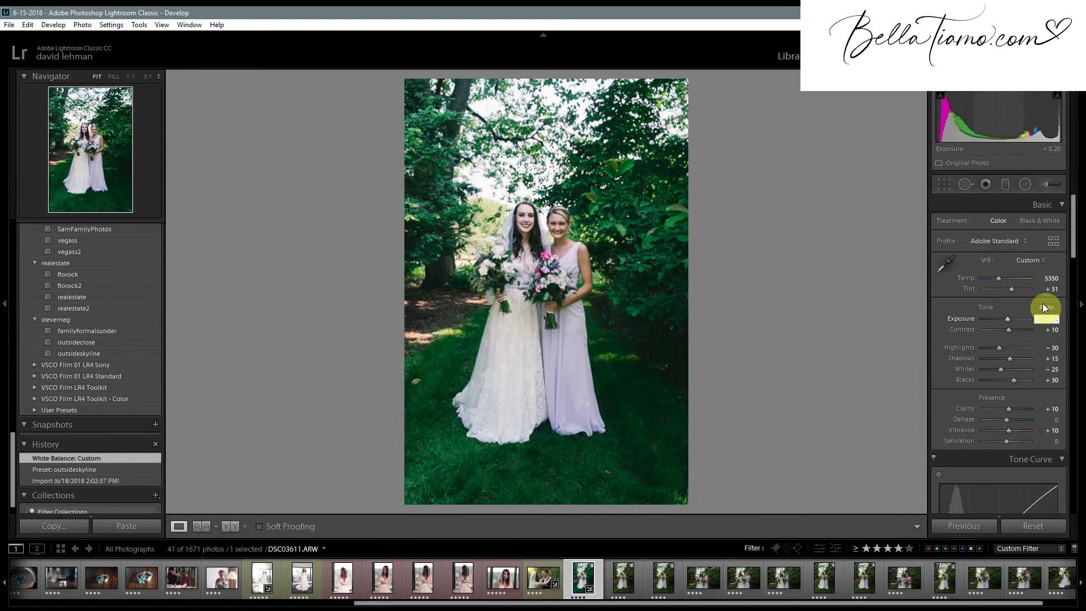
pyautogui.write('.6')
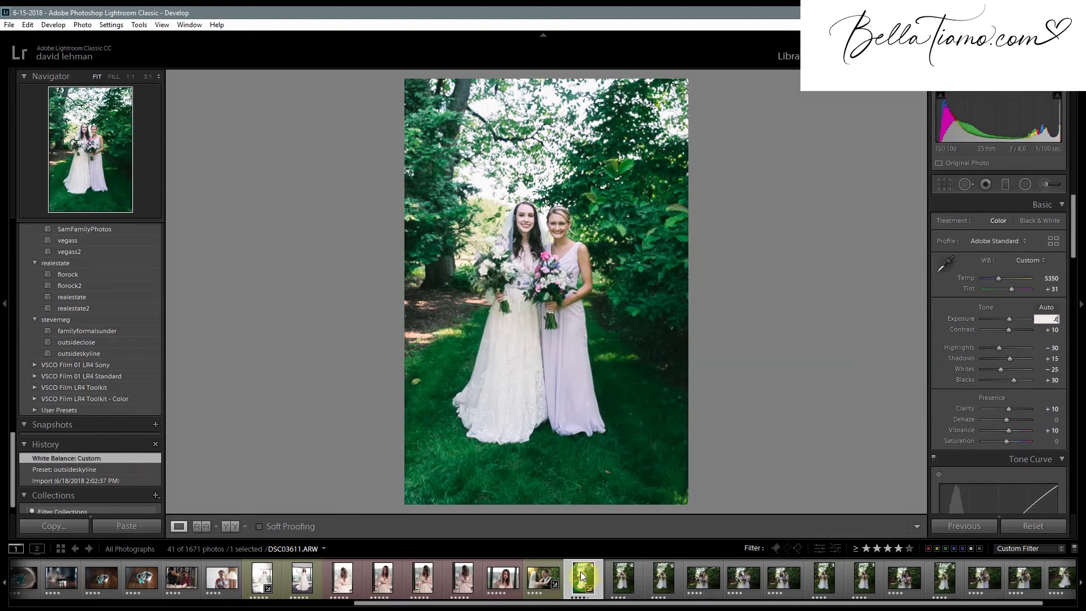
# Save the current settings as a develop preset named "bride and bridesmids" in a new preset group named "bride".
pyautogui.scroll(10, 85, 378)
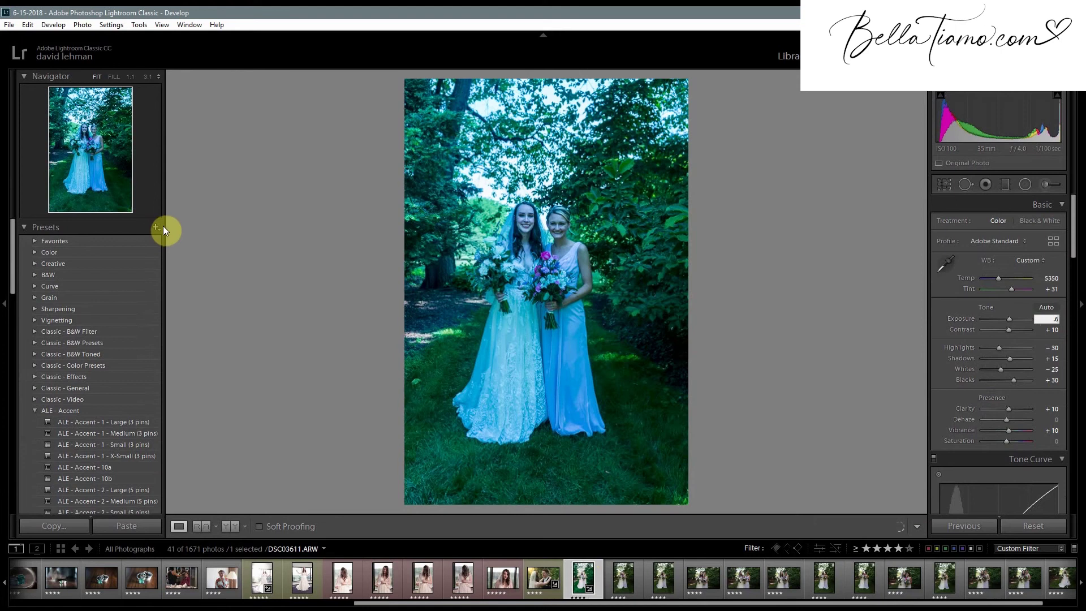
pyautogui.click(156, 227)
pyautogui.click(176, 238)
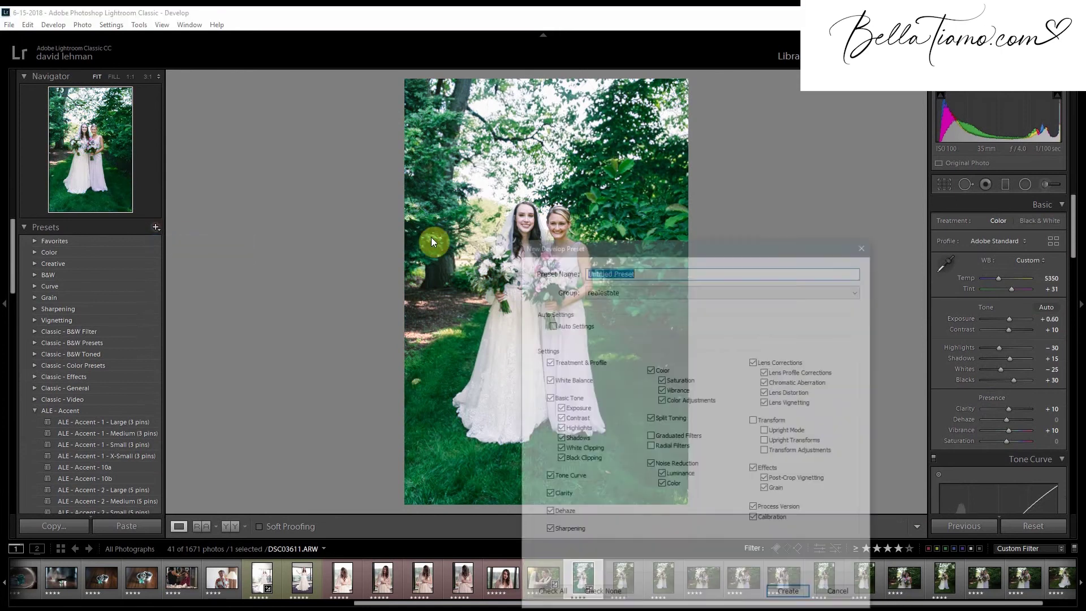
pyautogui.write('br')
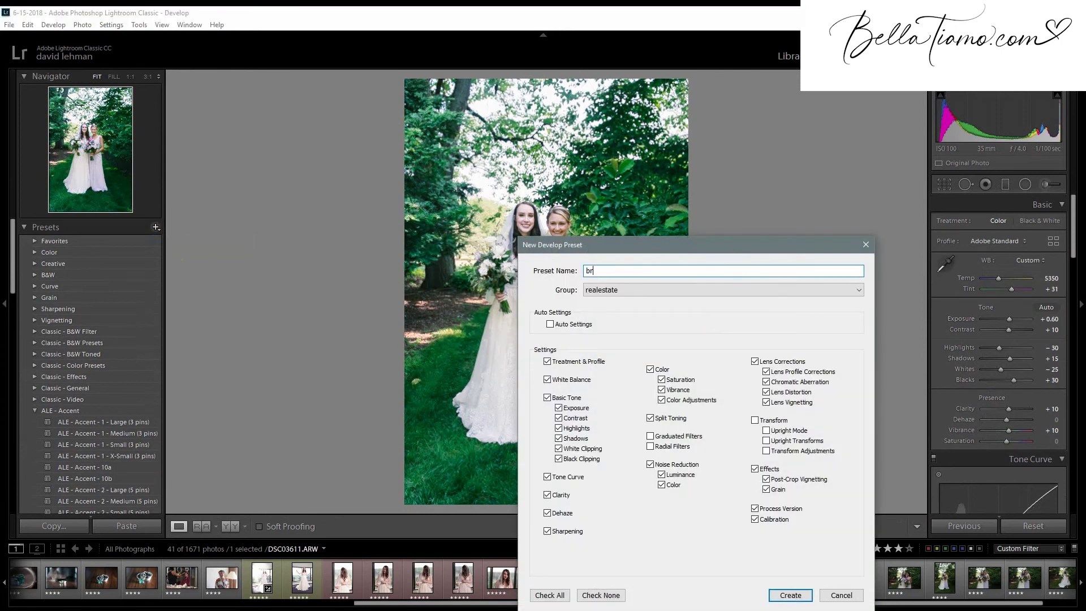
pyautogui.write('ide and bridesmids')
pyautogui.click(684, 292)
pyautogui.click(727, 265)
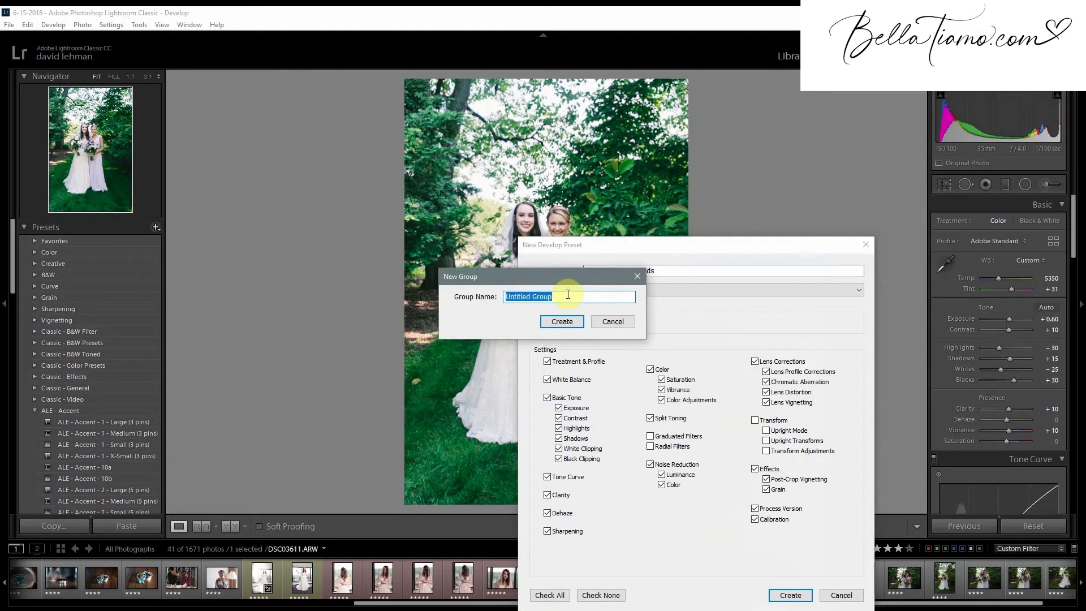
pyautogui.write('bride')
pyautogui.press('Return')
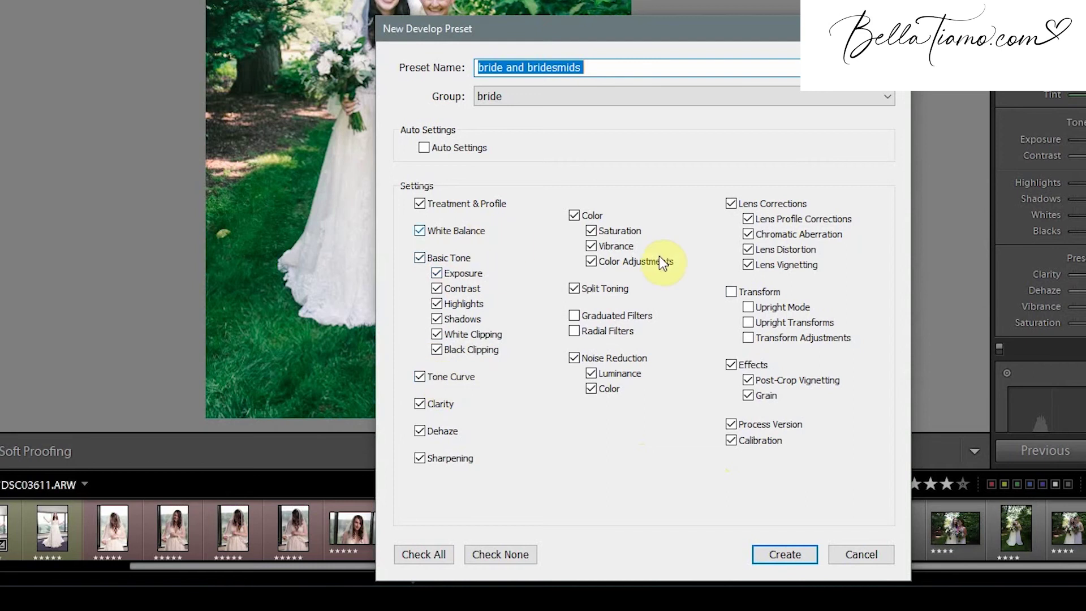
pyautogui.click(782, 551)
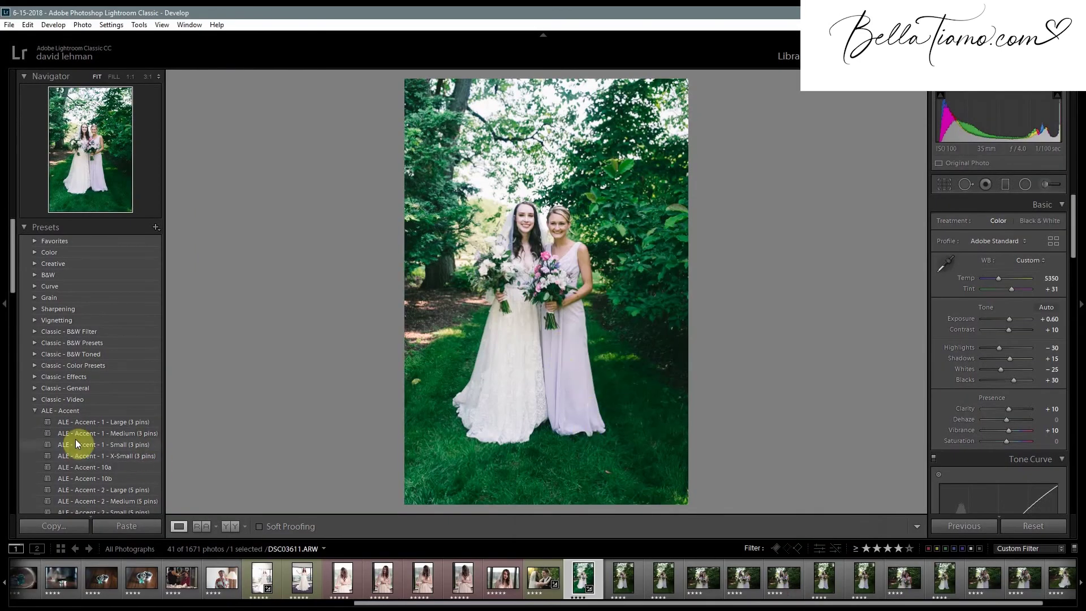
# Copy the develop settings of the edited photo DSC03611.ARW, keeping the default selection without local adjustments, transform, spot removal or crop.
pyautogui.scroll(-10, 76, 439)
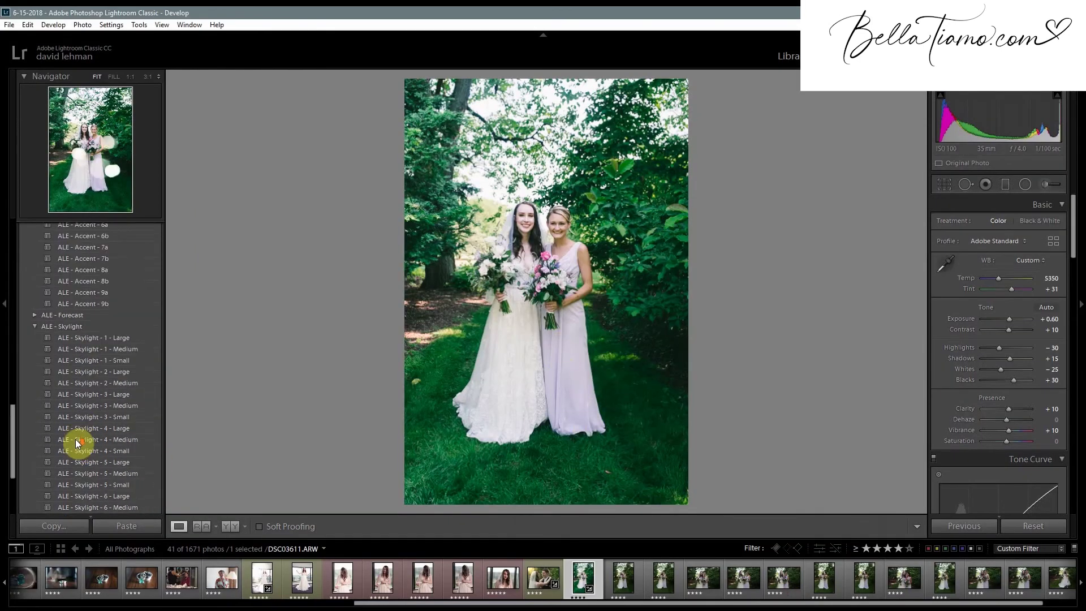
pyautogui.rightClick(584, 576)
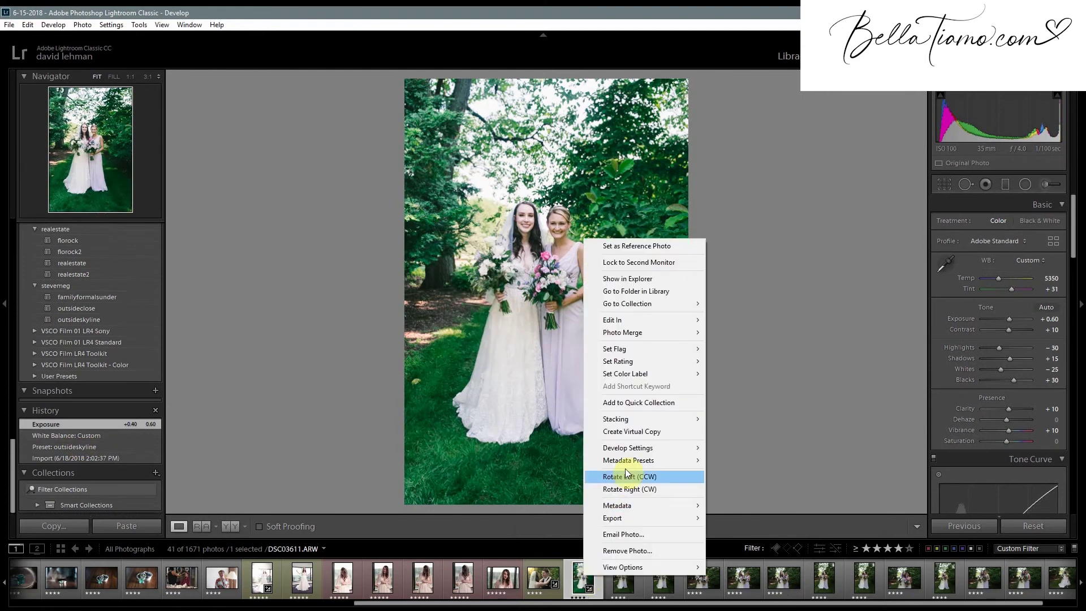
pyautogui.moveTo(637, 449)
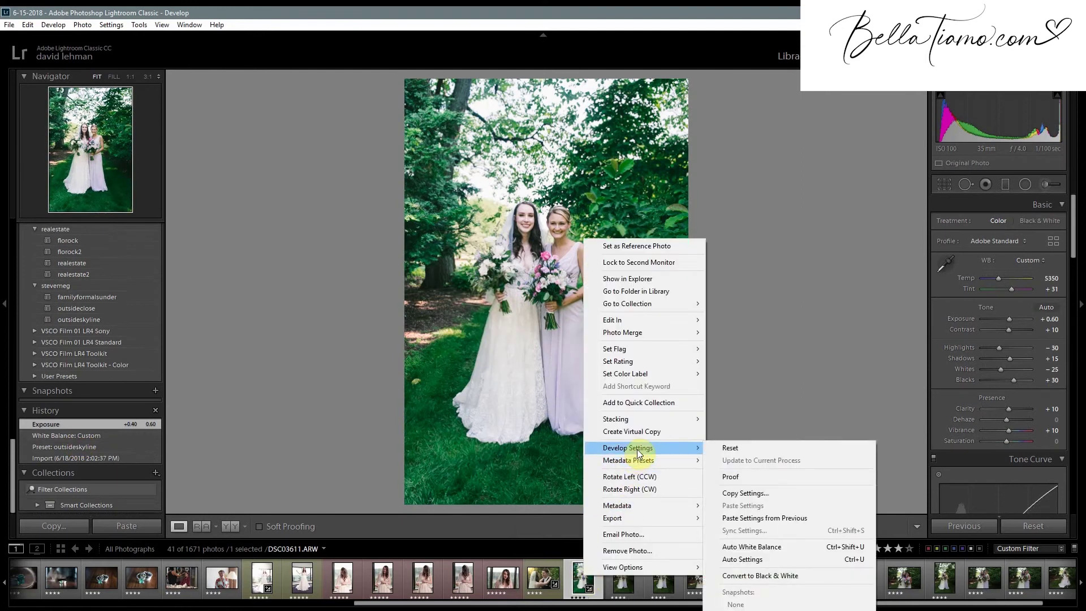
pyautogui.click(801, 495)
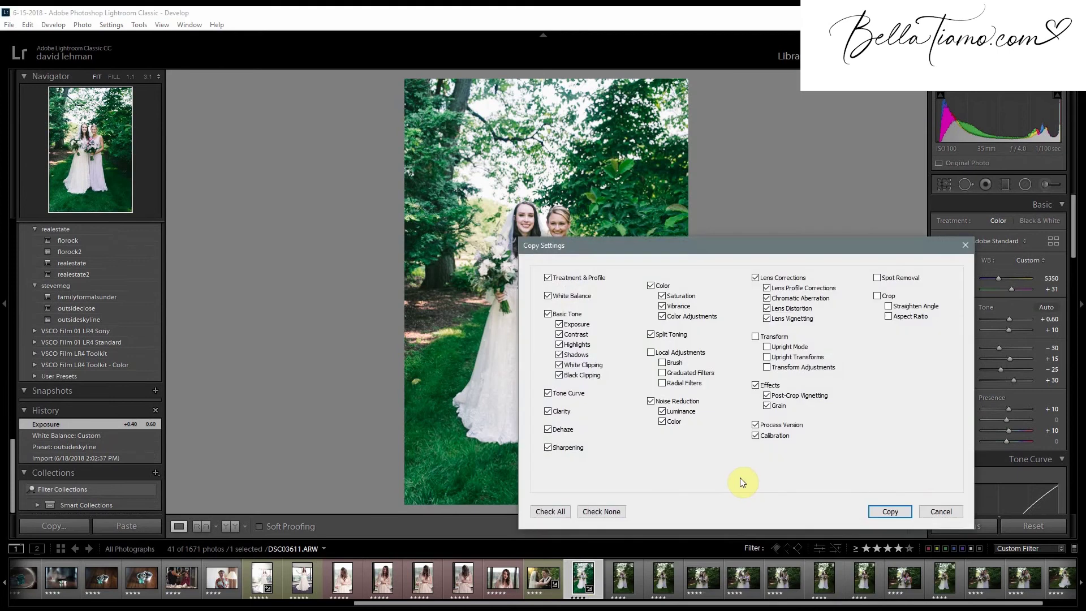
pyautogui.click(887, 508)
# Paste the copied develop settings onto photos DSC03612.ARW through DSC03628.ARW, and check DSC03613.ARW and DSC03615.ARW.
pyautogui.click(622, 580)
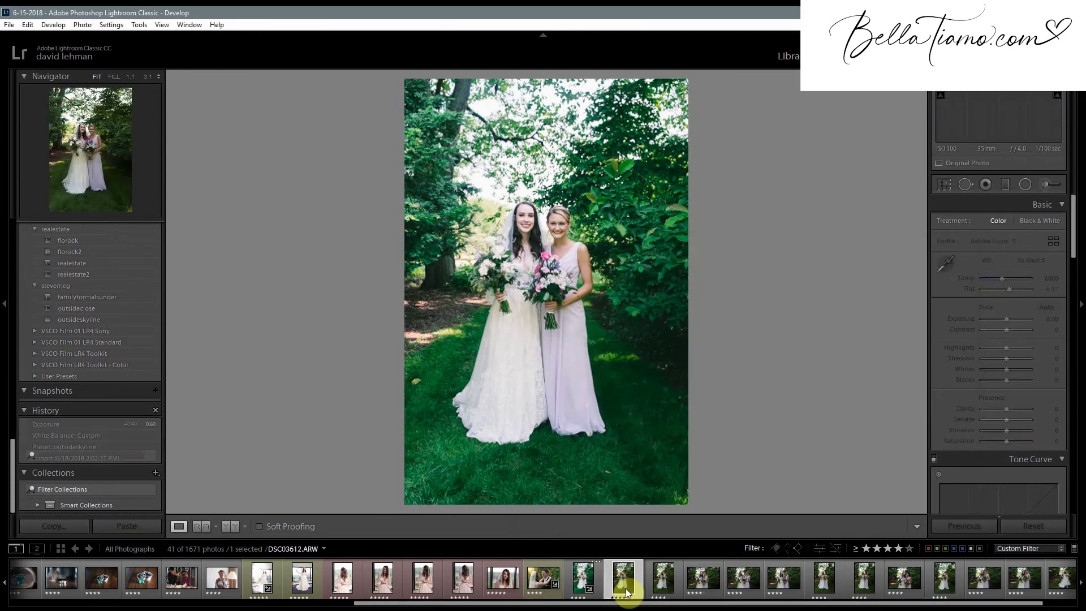
pyautogui.scroll(-2, 650, 597)
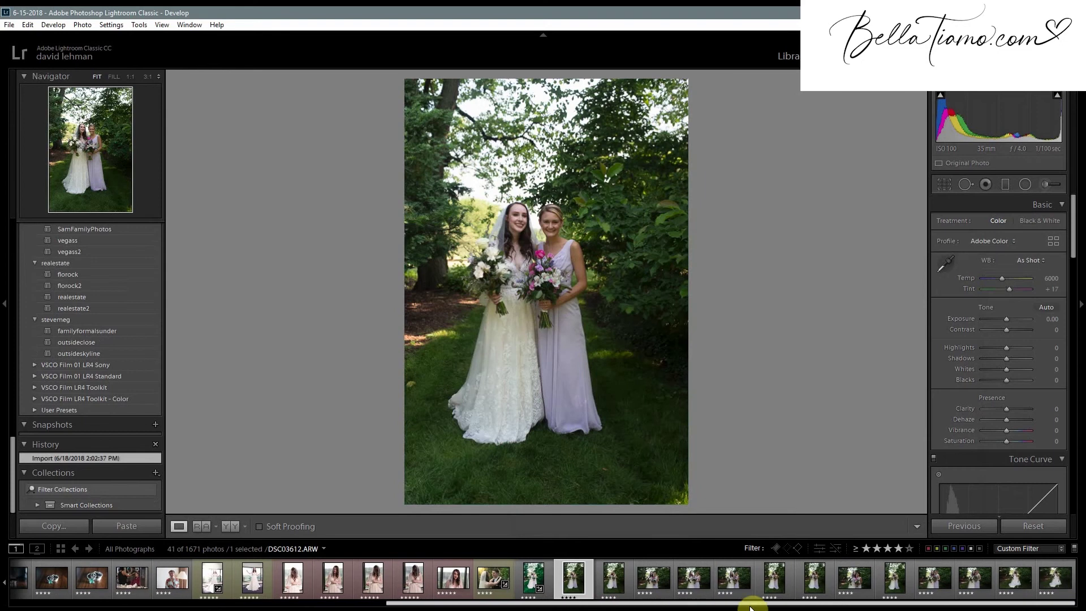
pyautogui.keyDown('shift'); pyautogui.click(1047, 578); pyautogui.keyUp('shift')
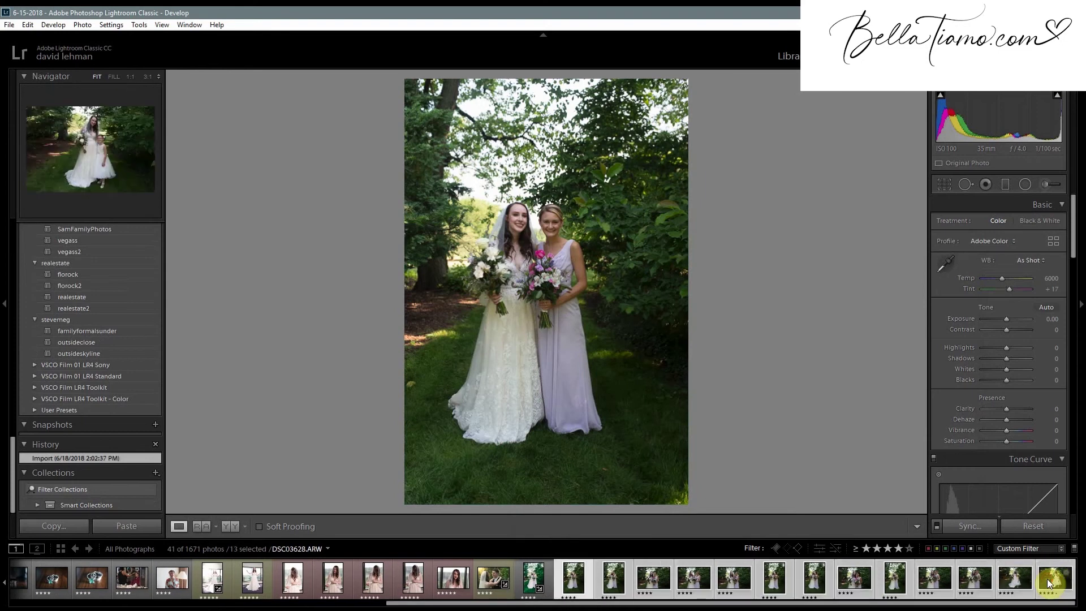
pyautogui.rightClick(1047, 578)
pyautogui.moveTo(1013, 450)
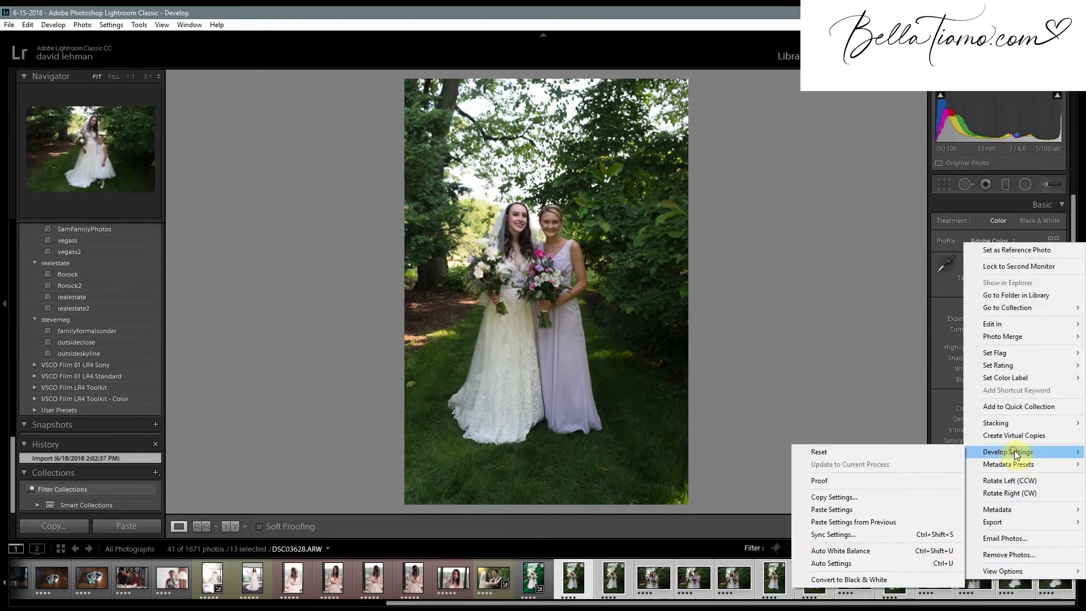
pyautogui.click(856, 507)
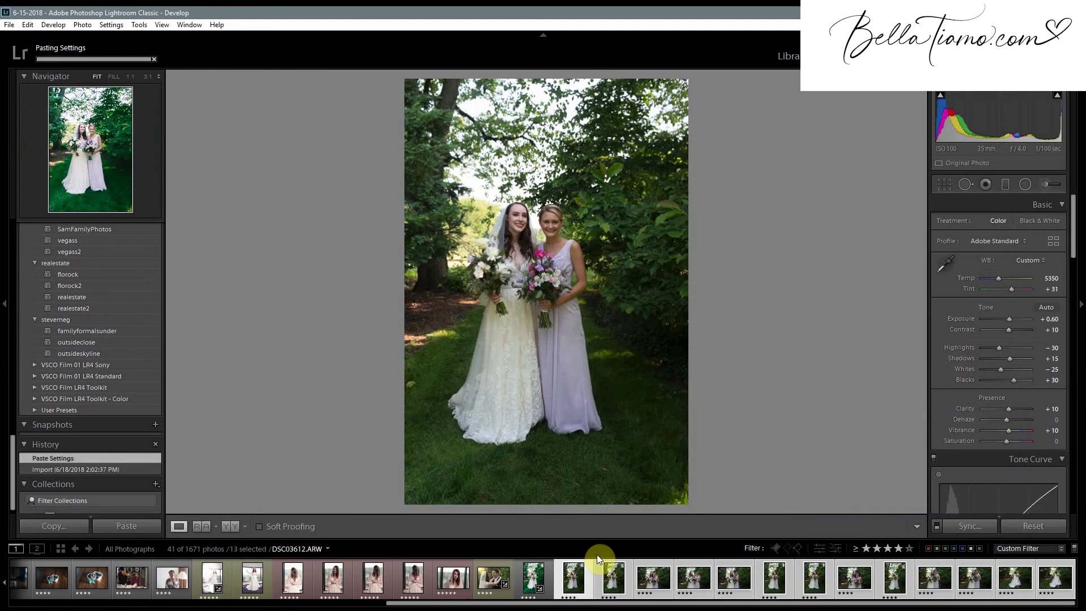
pyautogui.click(621, 572)
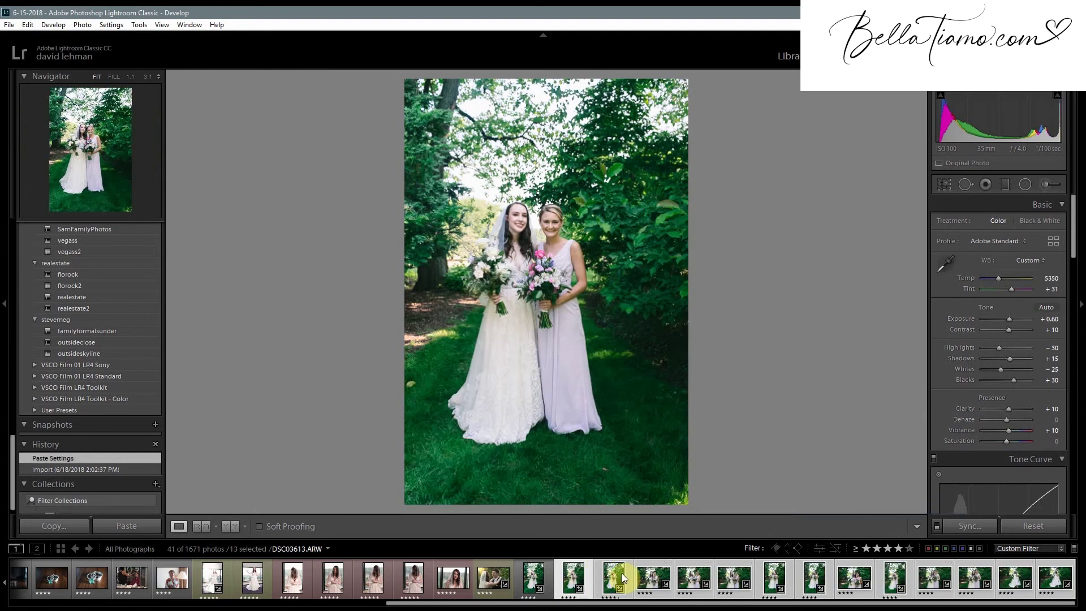
pyautogui.click(659, 582)
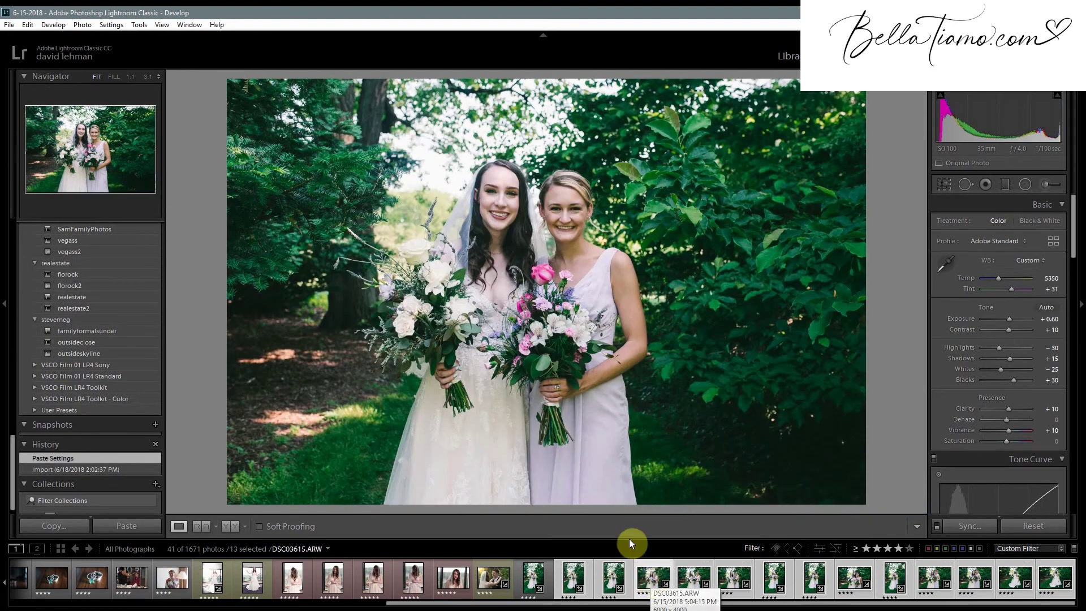
# Raise the exposure of photo DSC03615.ARW, trying +0.80 first and settling on +0.90.
pyautogui.click(1053, 319)
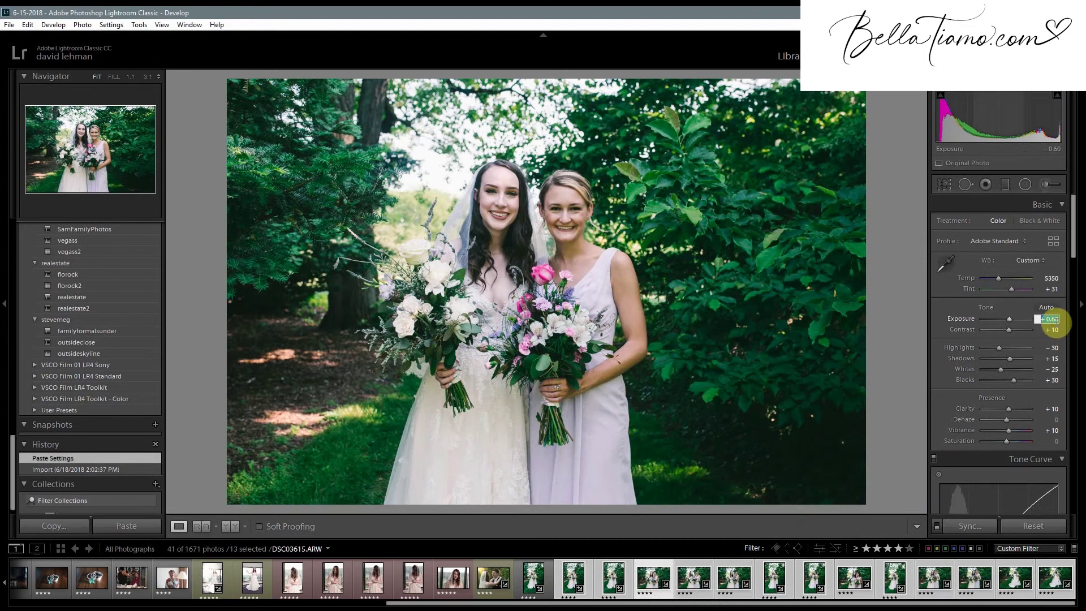
pyautogui.write('.8')
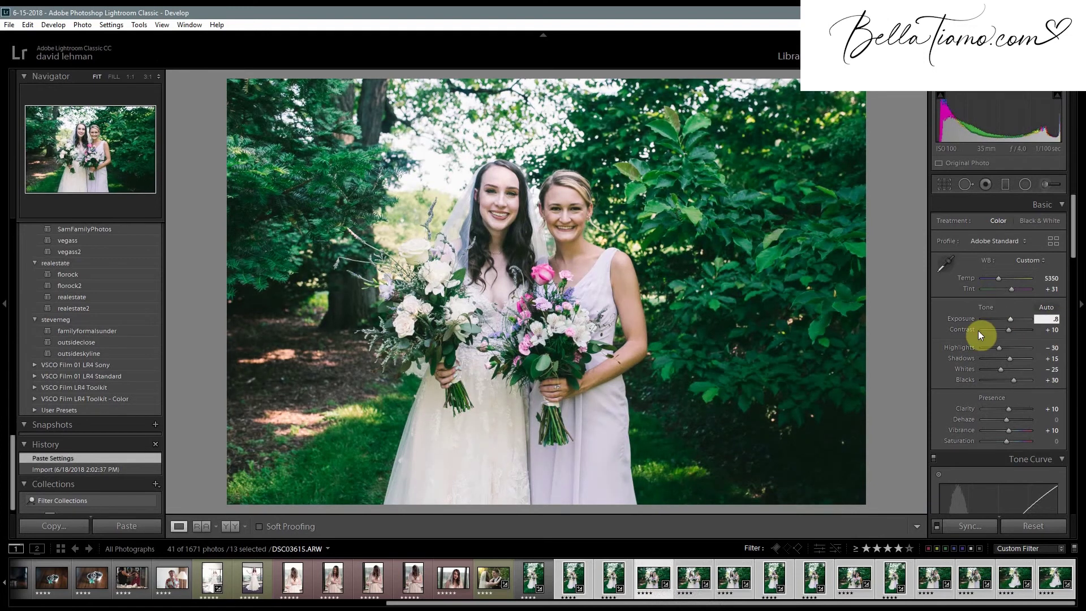
pyautogui.press('Return')
pyautogui.write('.9')
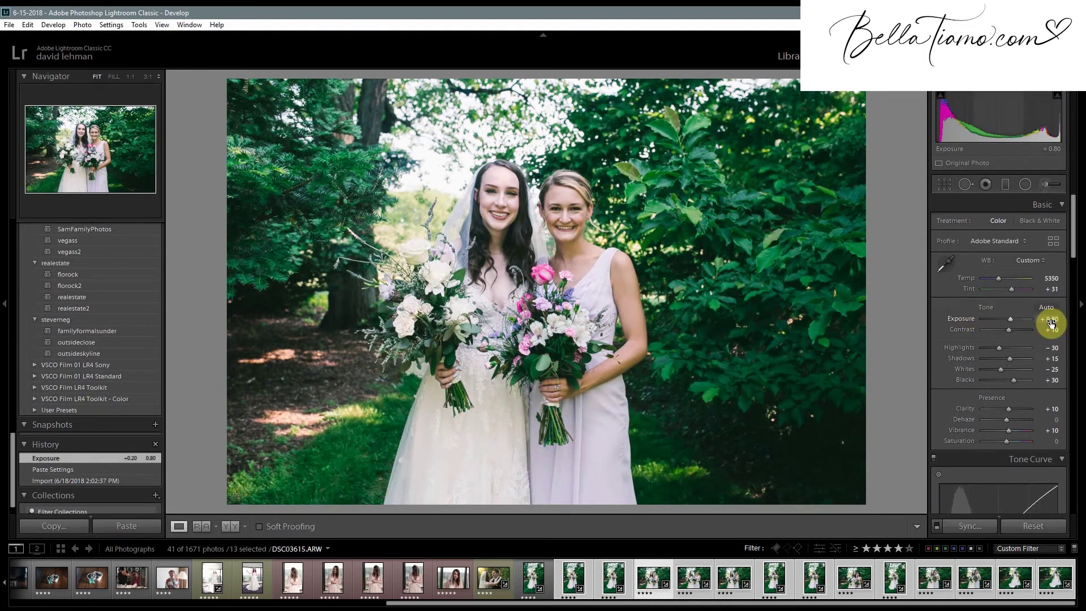
pyautogui.press('Return')
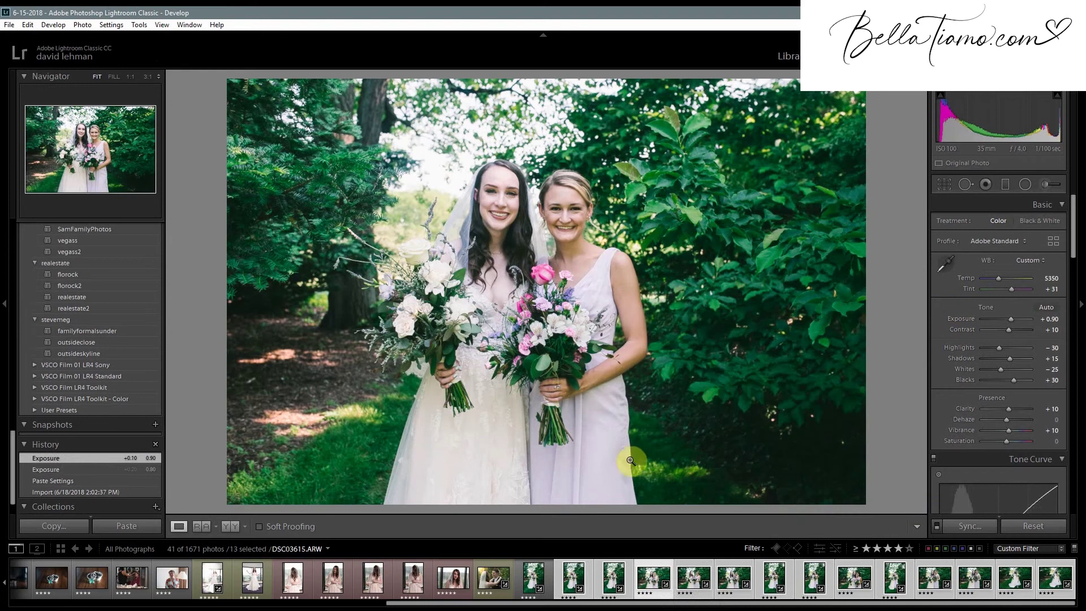
# Look over the bride portraits in the filmstrip, then select all filtered photos and open their export settings.
pyautogui.click(426, 575)
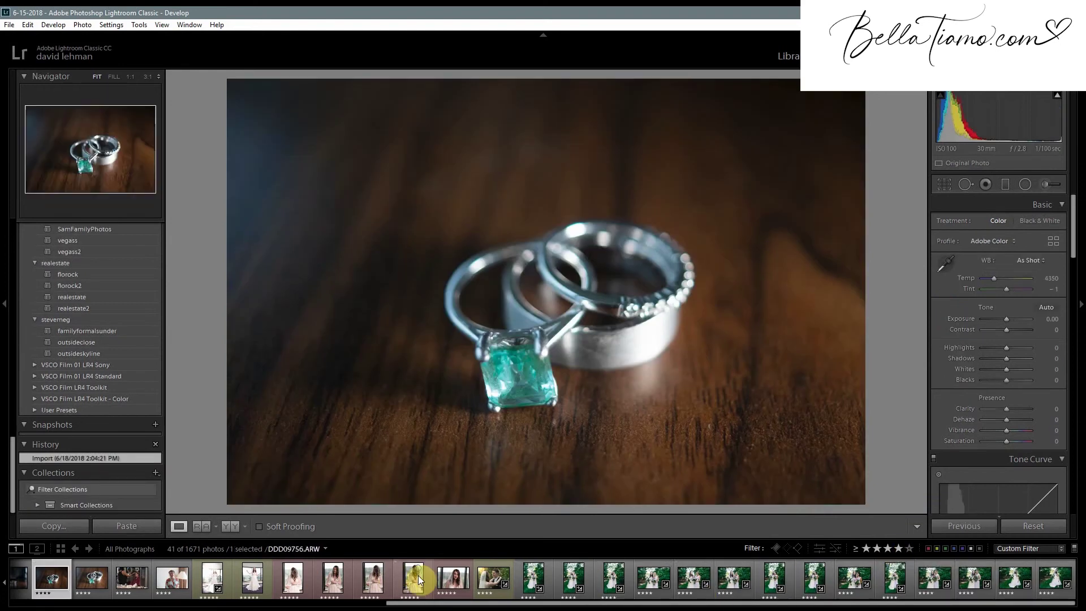
pyautogui.click(445, 581)
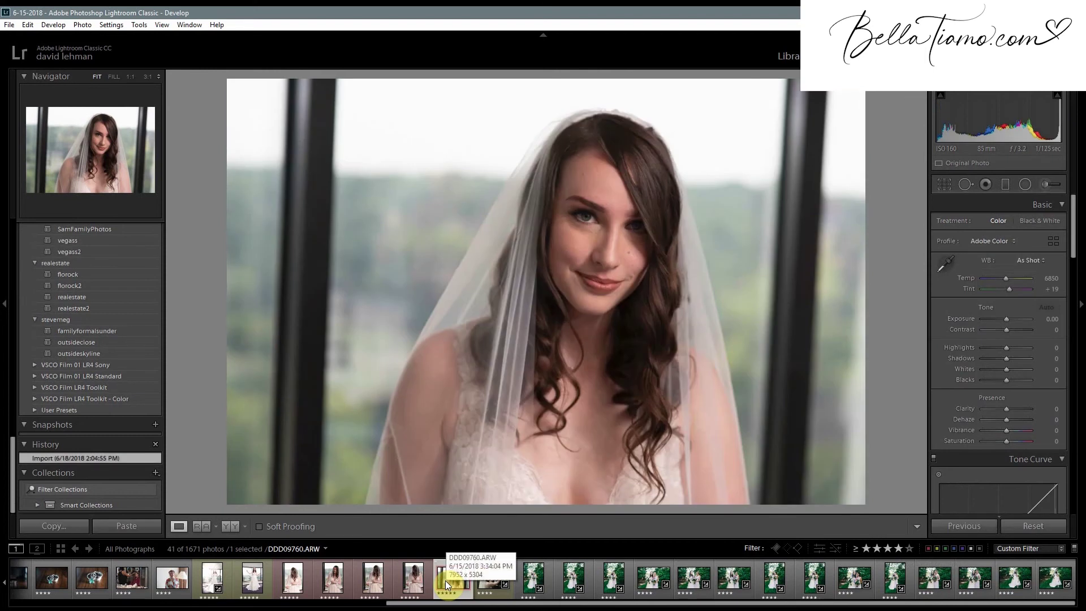
pyautogui.click(403, 577)
pyautogui.click(340, 584)
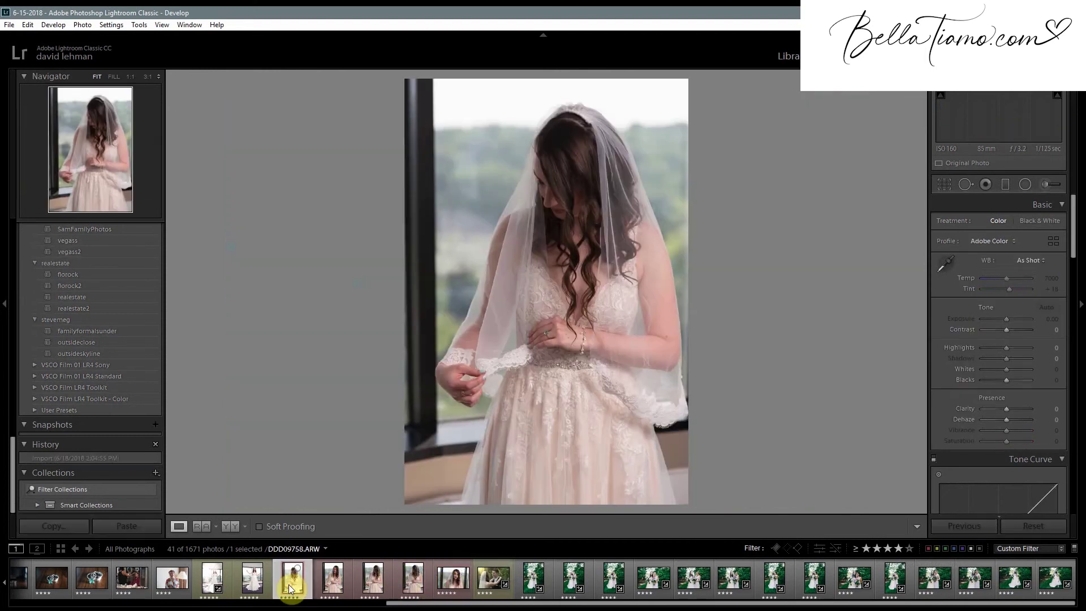
pyautogui.click(288, 585)
pyautogui.hotkey('ctrl', 'a')
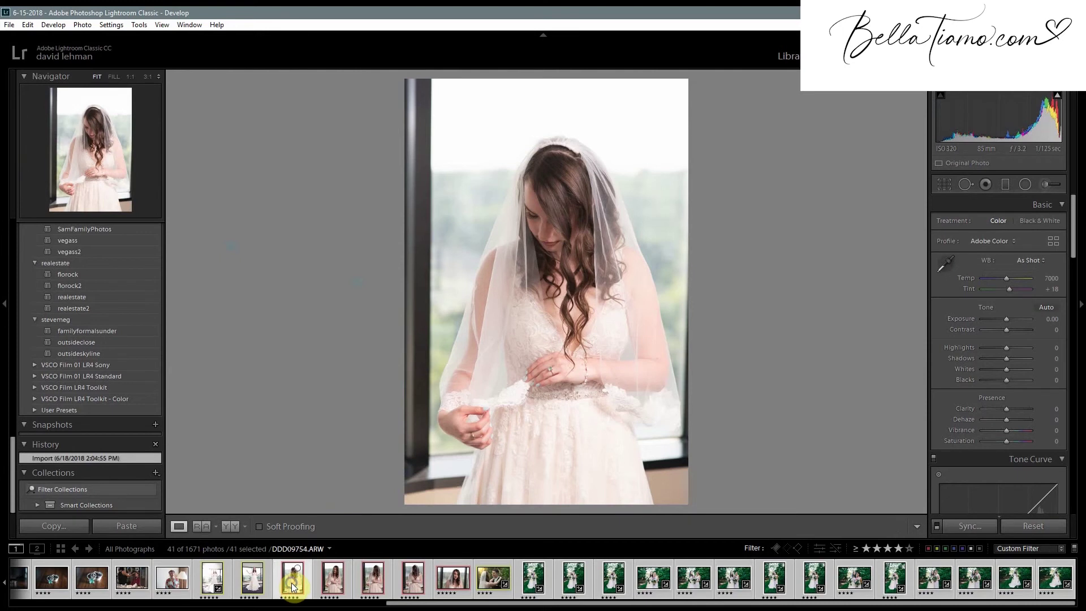
pyautogui.rightClick(291, 583)
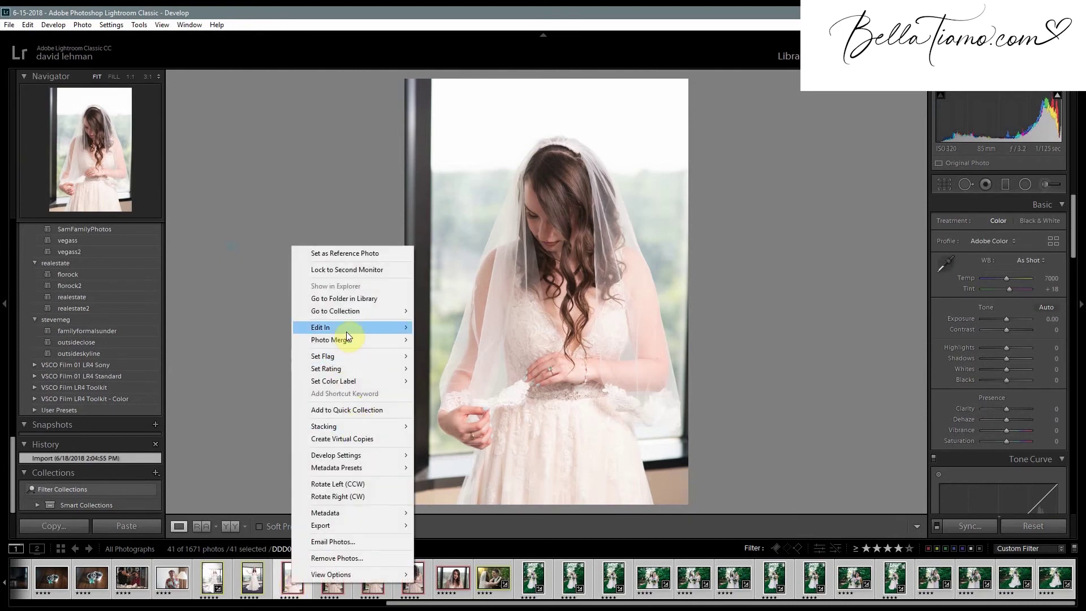
pyautogui.moveTo(341, 456)
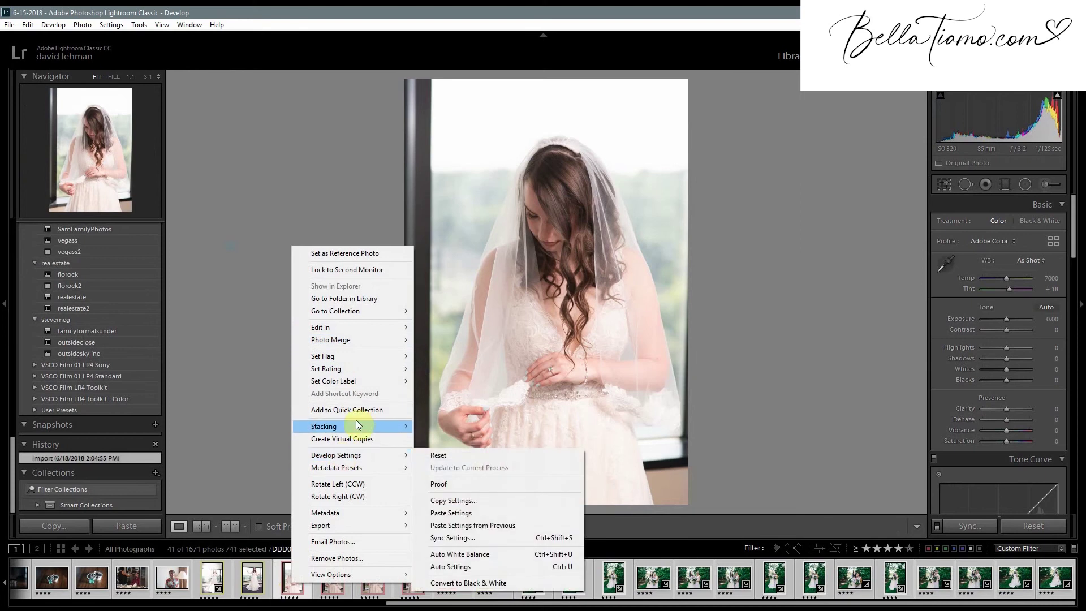
pyautogui.moveTo(326, 524)
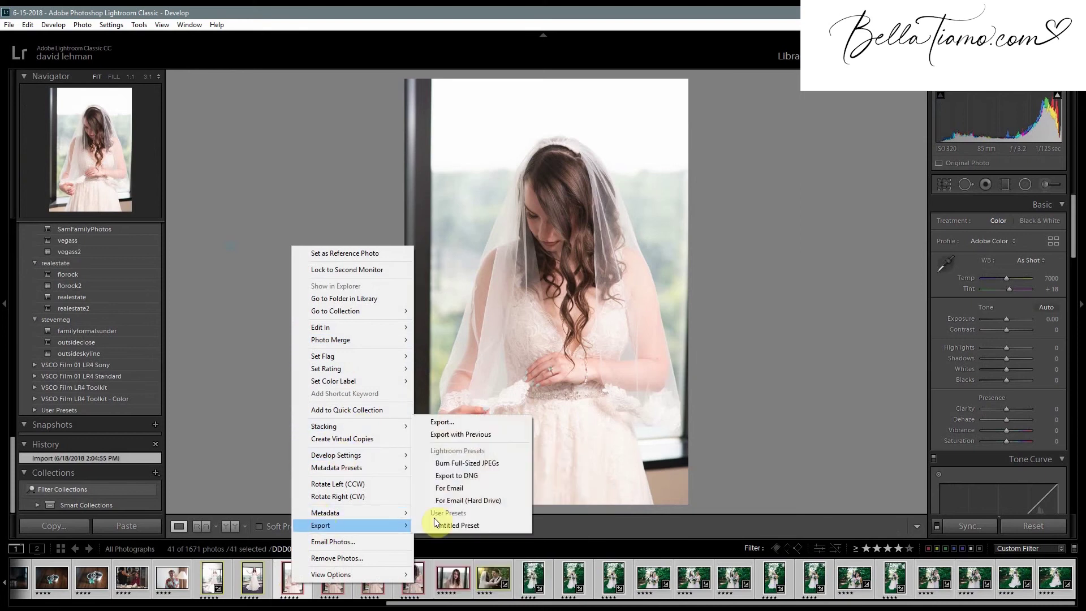
pyautogui.click(463, 423)
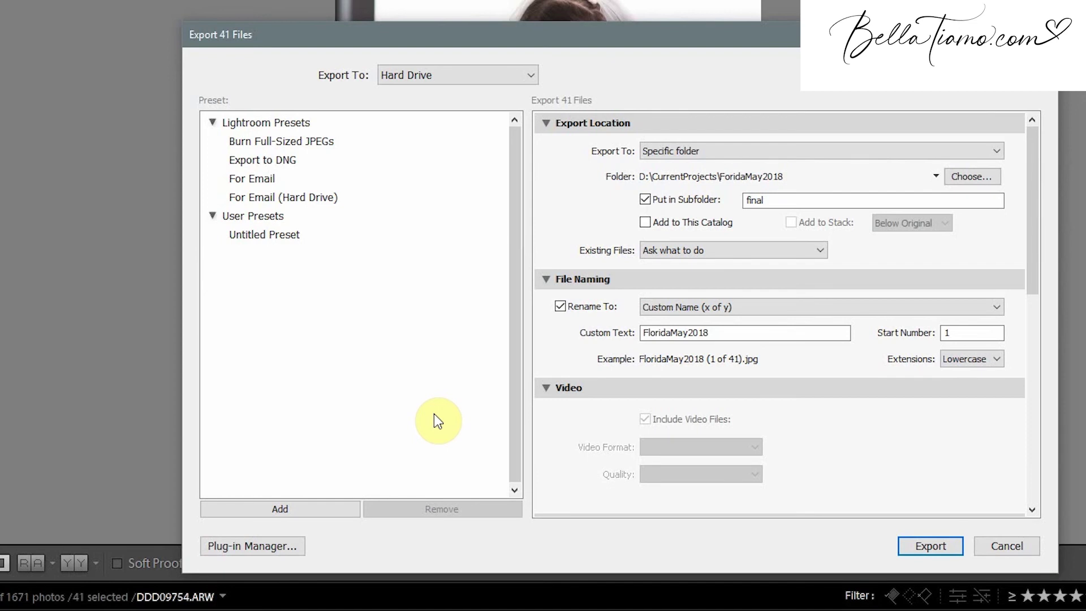
# Set the export destination folder to D:\CurrentProjects\6-15-2018.
pyautogui.click(971, 177)
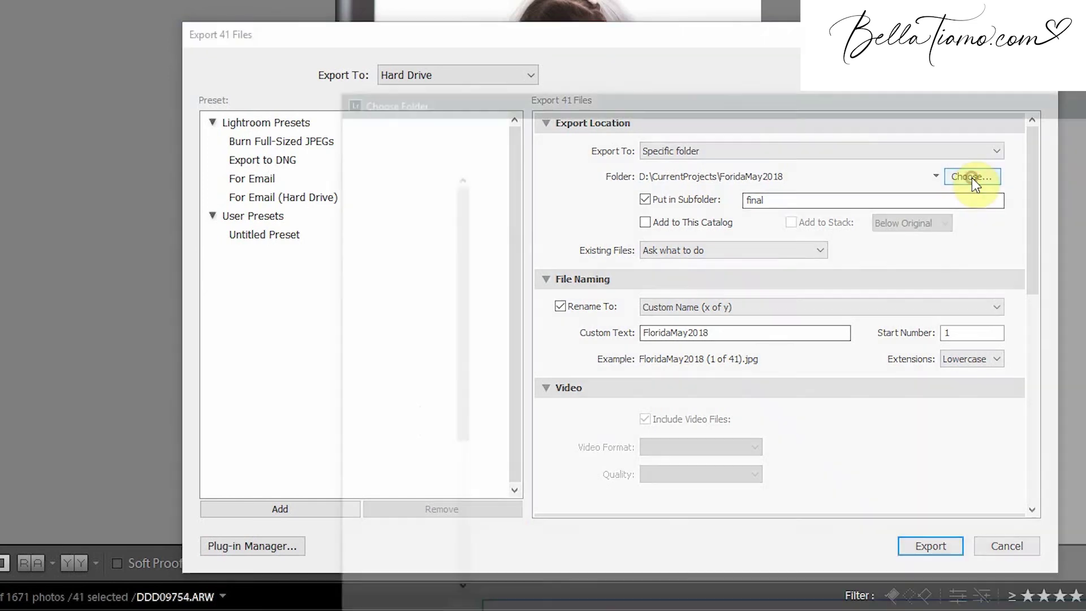
pyautogui.click(647, 125)
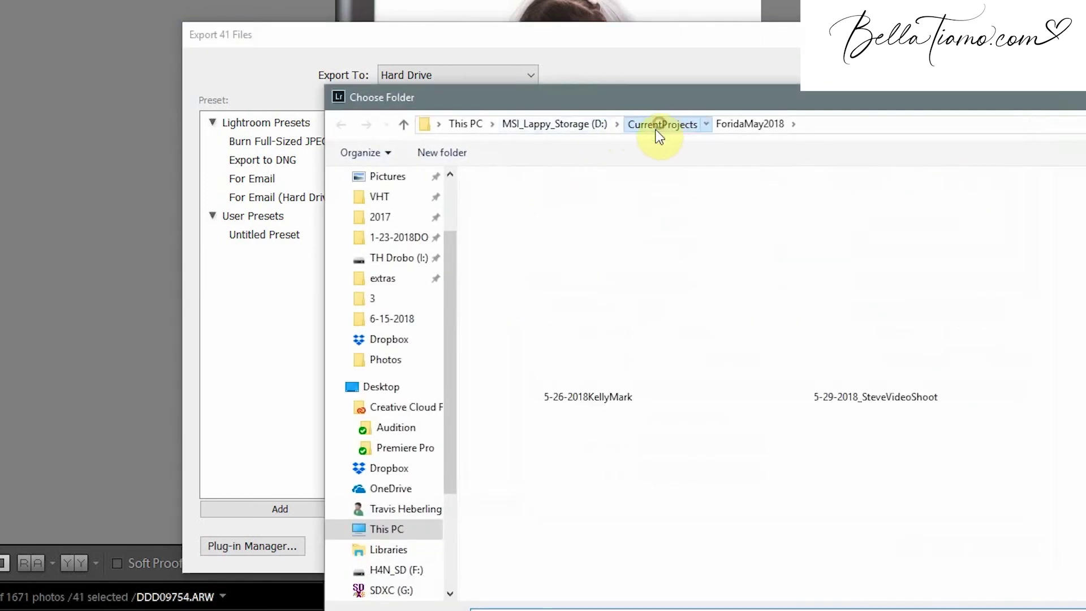
pyautogui.scroll(-1, 609, 338)
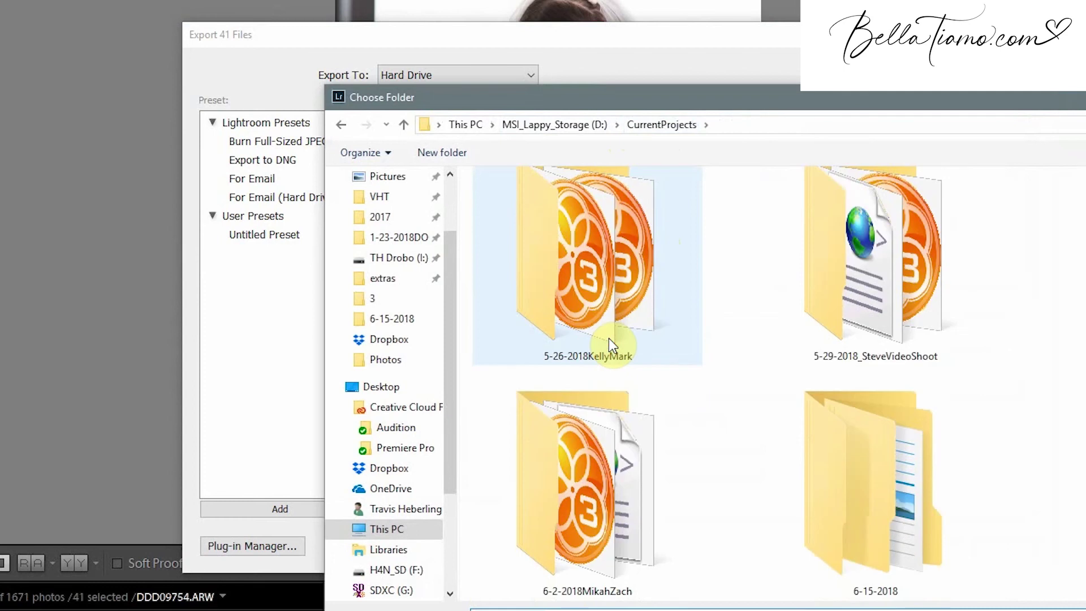
pyautogui.scroll(-3, 608, 338)
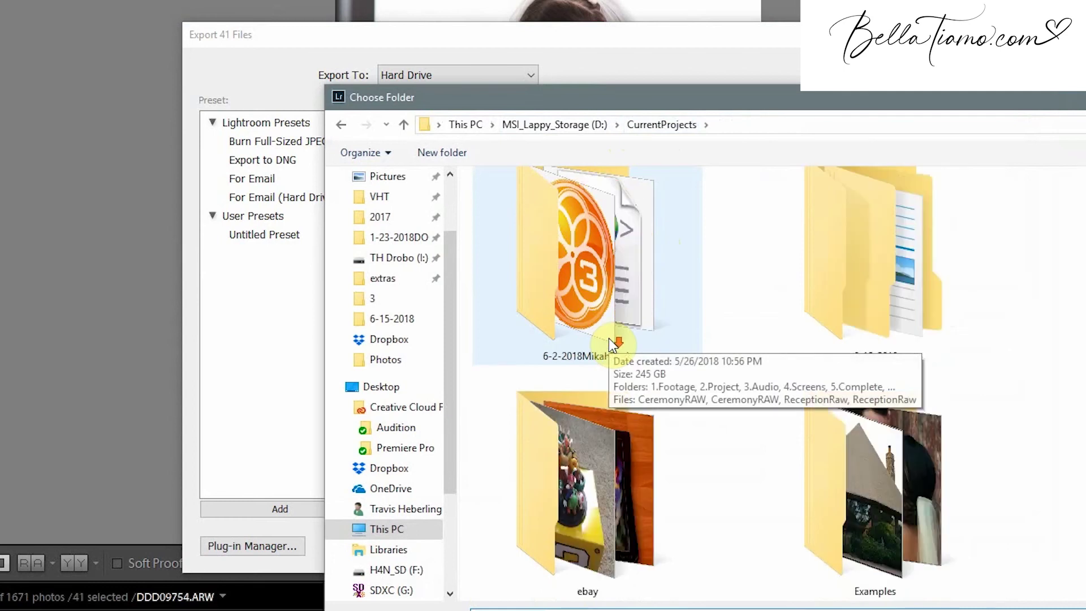
pyautogui.doubleClick(816, 263)
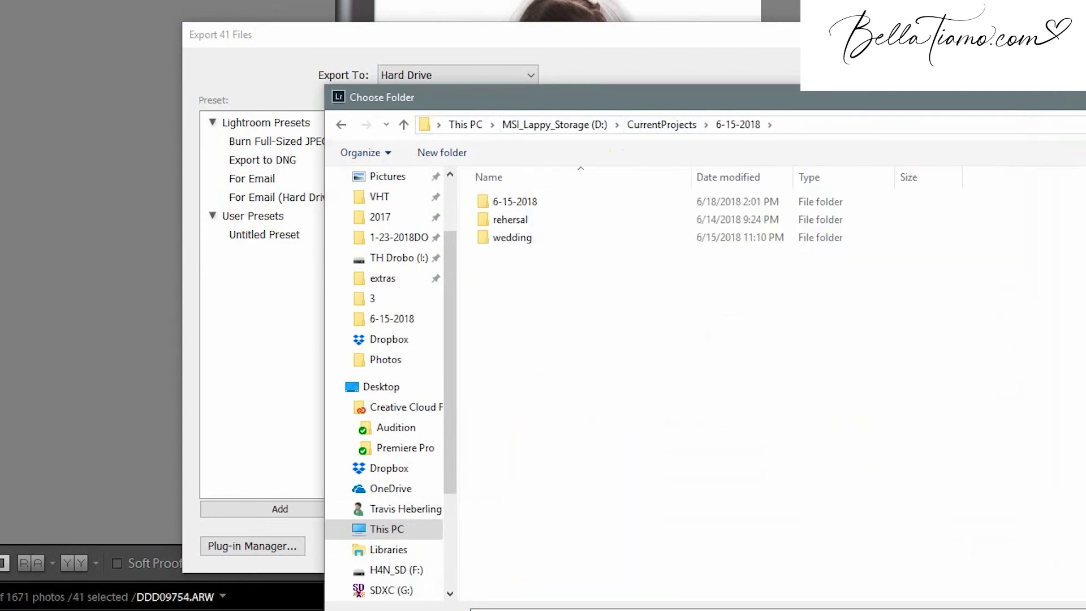
pyautogui.click(1040, 609)
# Name the export subfolder FinalNamesNOWM and set the custom text for the file names to Names.
pyautogui.doubleClick(773, 197)
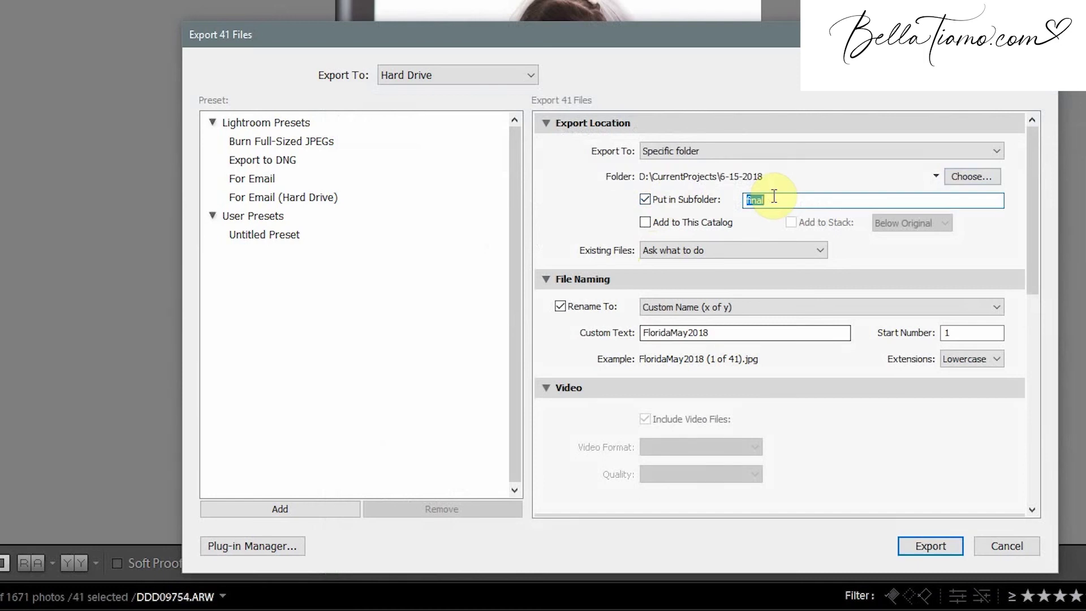
pyautogui.write('FInal')
pyautogui.press('BackSpace')
pyautogui.press('BackSpace')
pyautogui.press('BackSpace')
pyautogui.write('inalNamesNOWM')
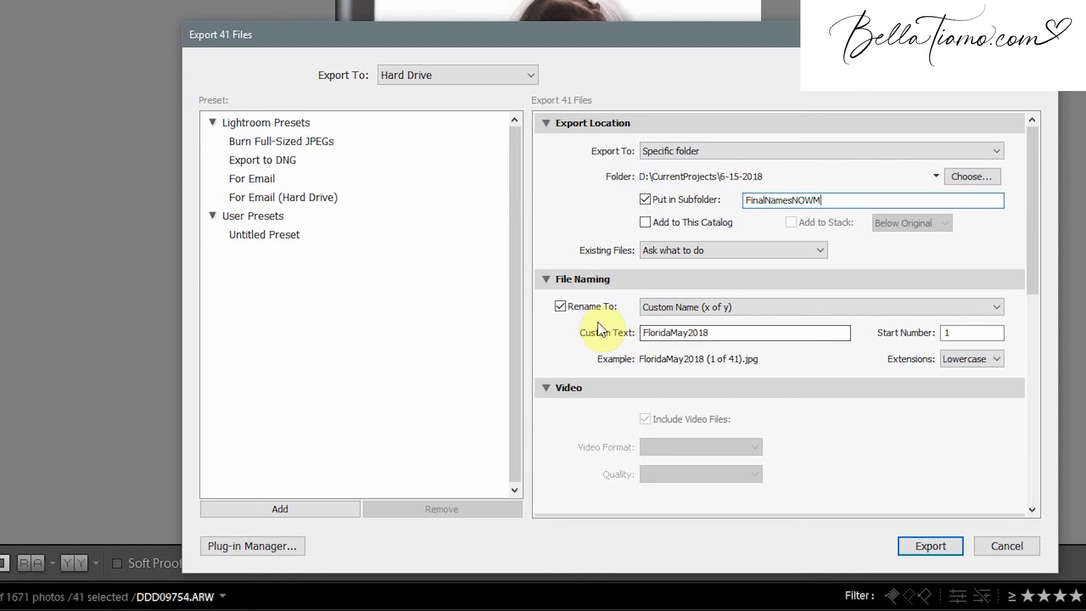
pyautogui.doubleClick(687, 332)
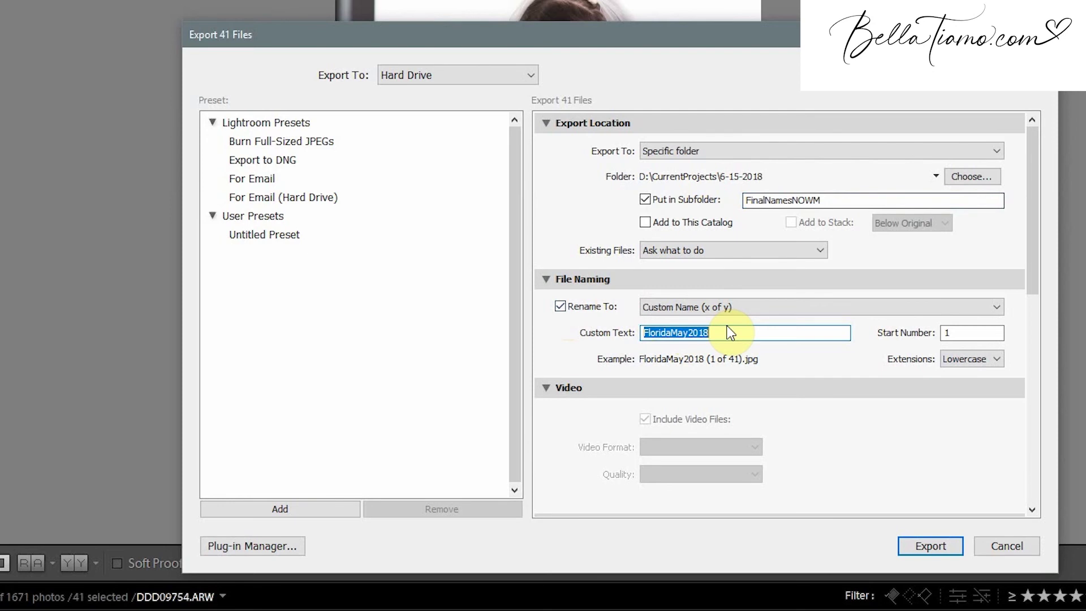
pyautogui.write('Names')
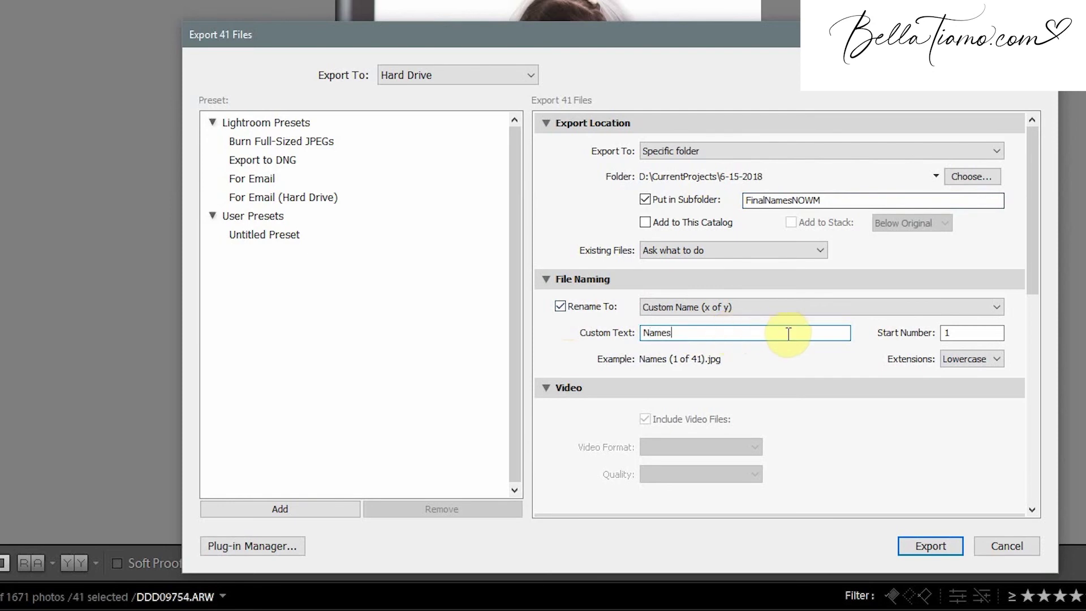
# Review the remaining export settings, keep High screen sharpening and no watermark, and export all selected photos.
pyautogui.scroll(-8, 554, 372)
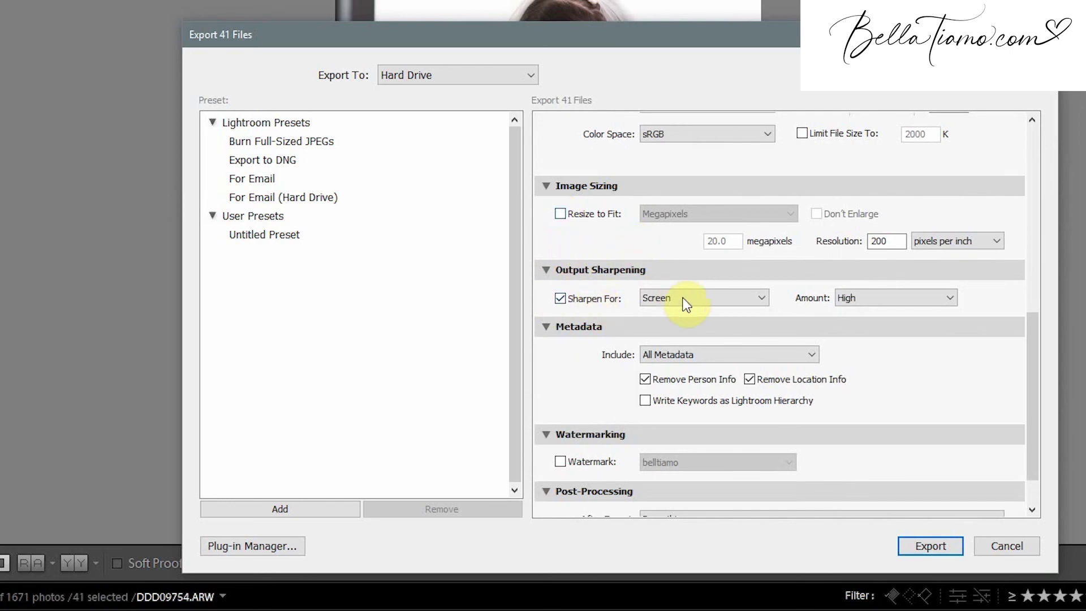
pyautogui.click(855, 313)
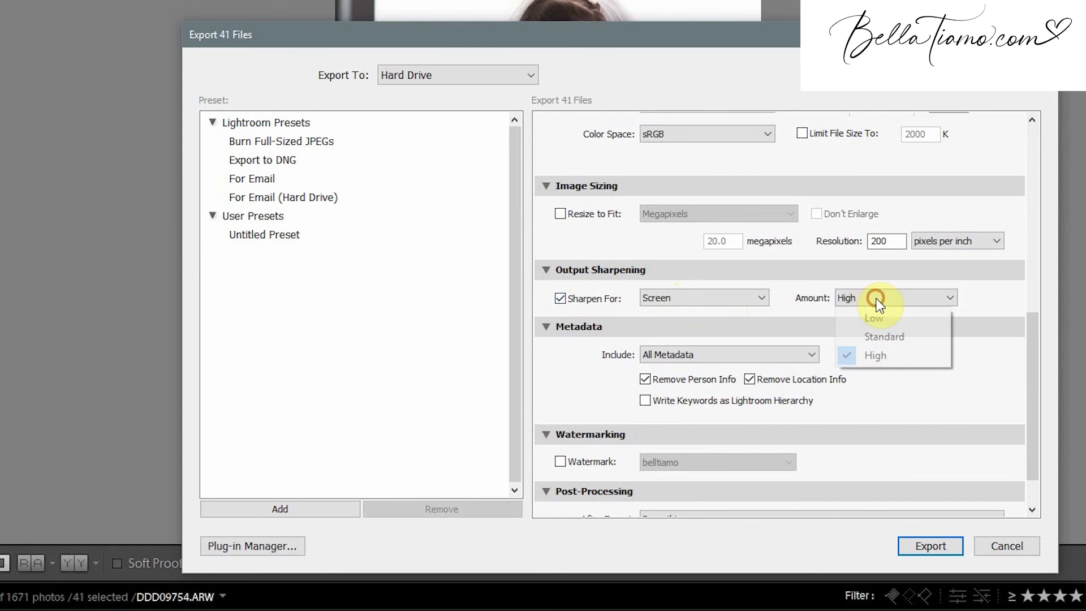
pyautogui.click(996, 360)
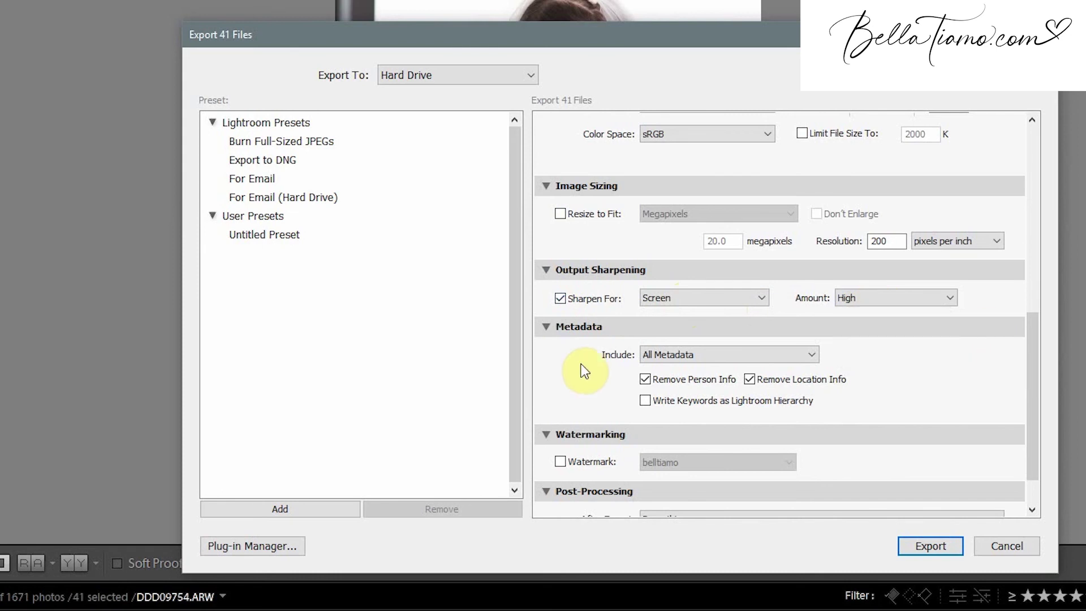
pyautogui.scroll(-2, 586, 371)
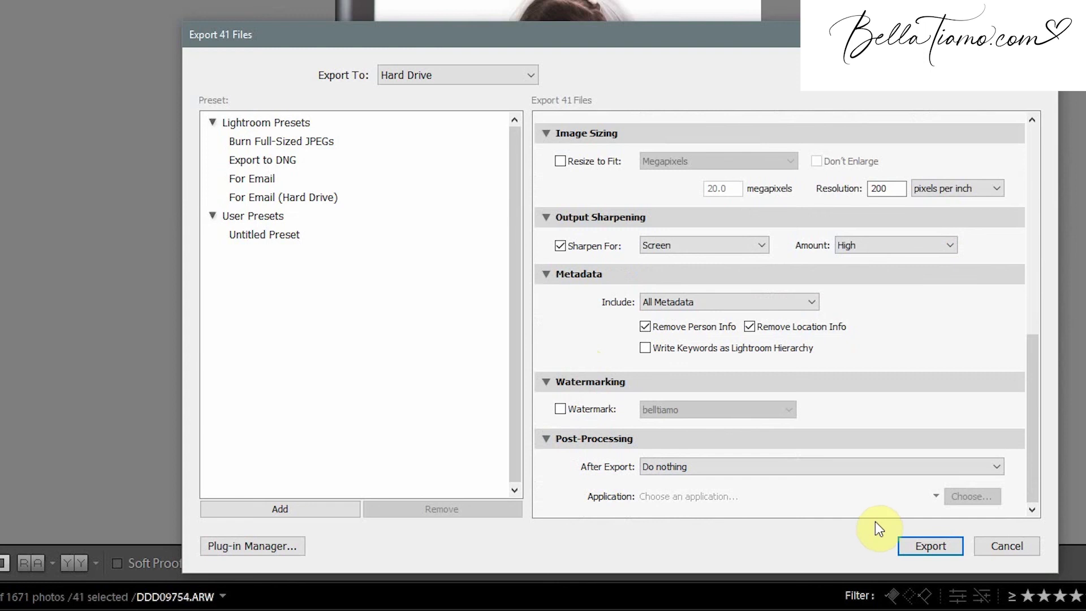
pyautogui.scroll(15, 600, 350)
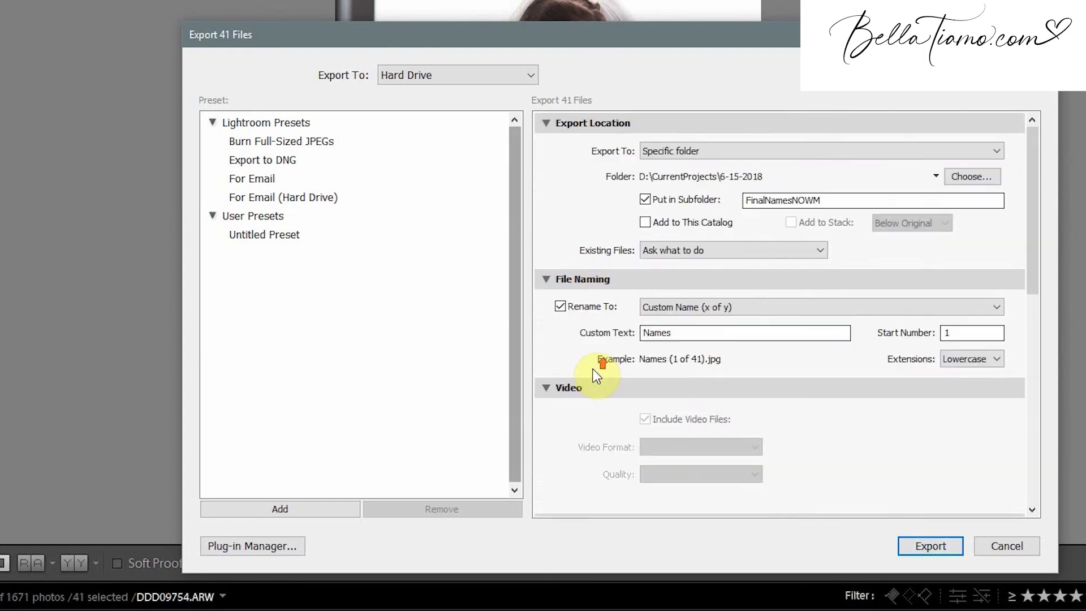
pyautogui.scroll(-15, 592, 368)
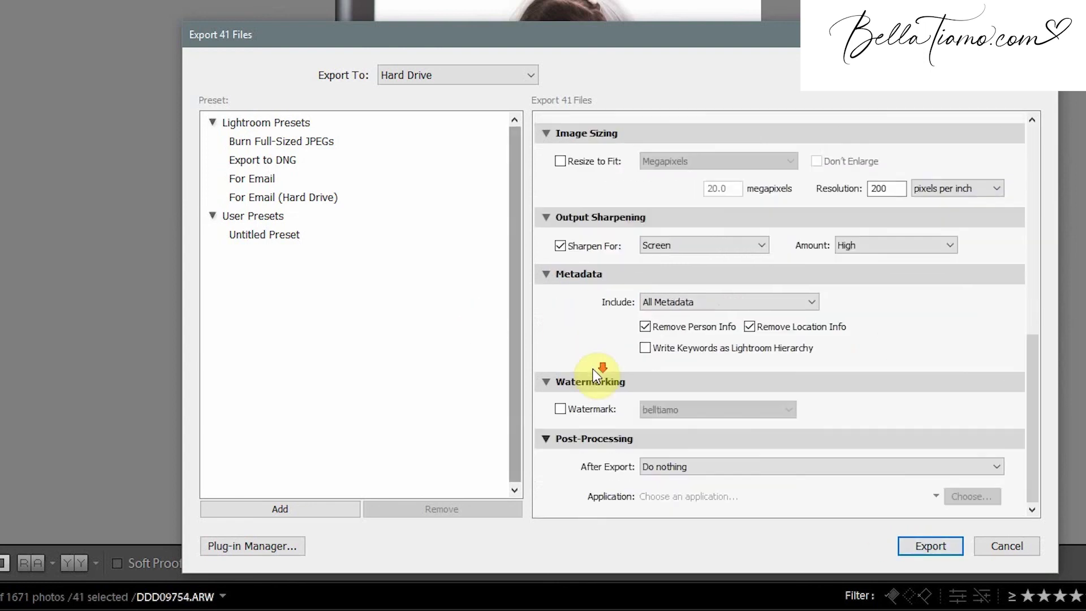
pyautogui.click(930, 545)
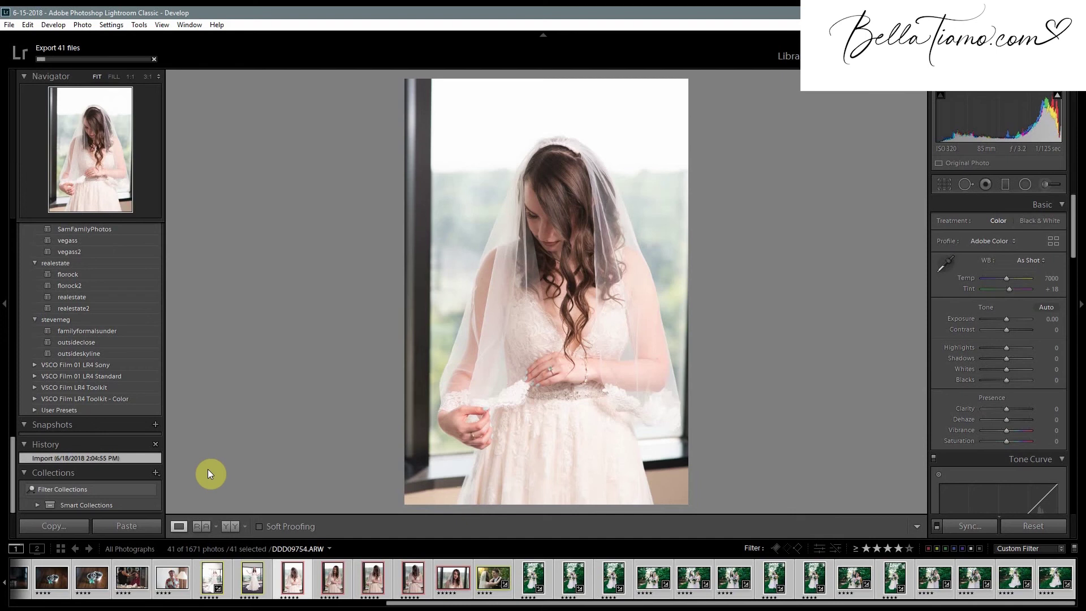
# Filter the photos to five stars and open the export settings for all the filtered photos.
pyautogui.click(910, 553)
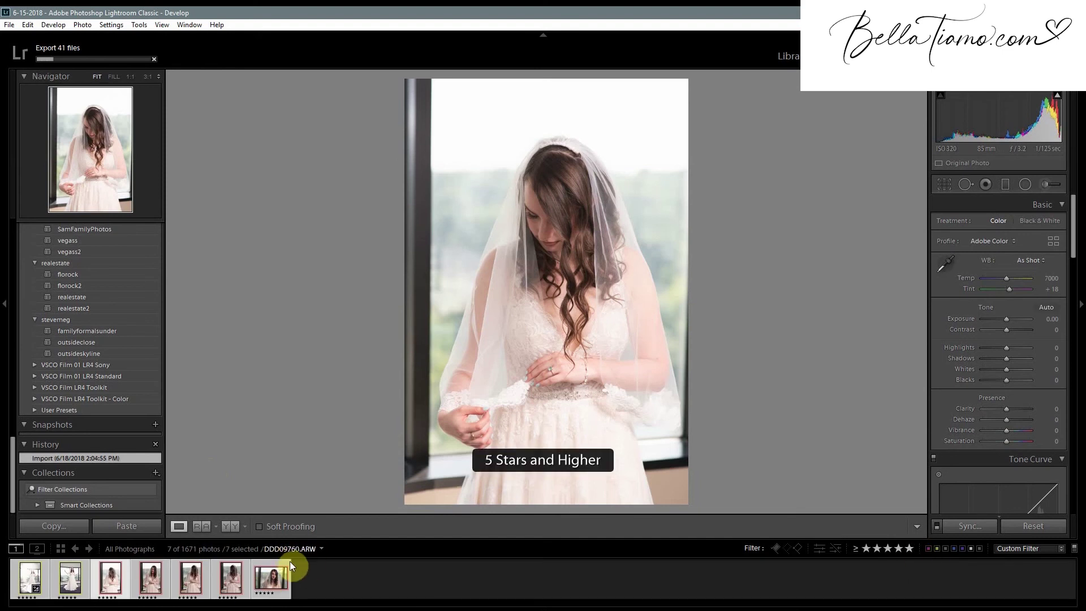
pyautogui.hotkey('ctrl', 'shift')
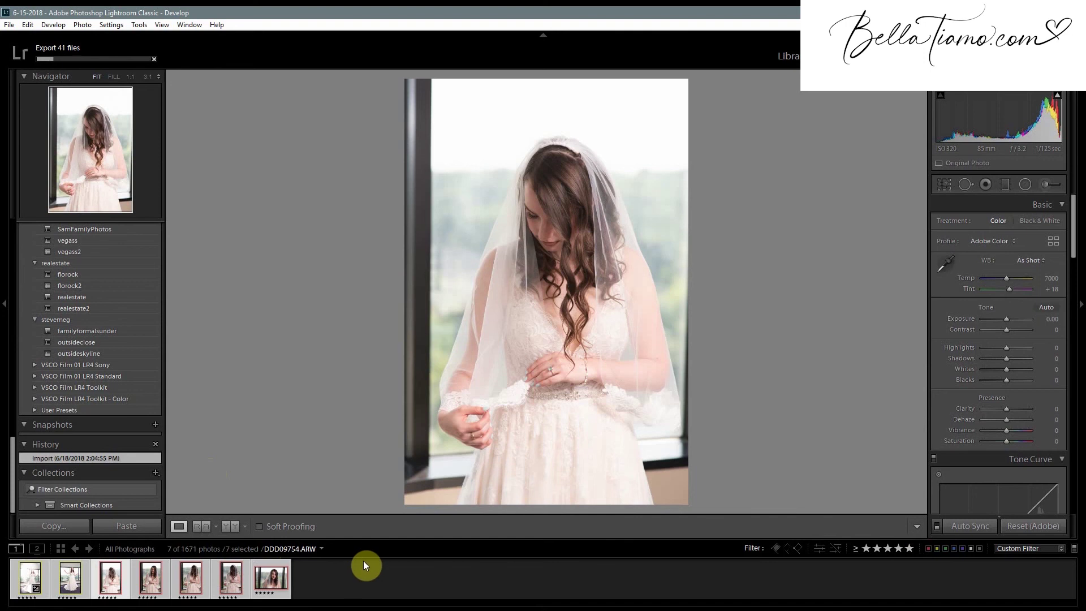
pyautogui.rightClick(269, 579)
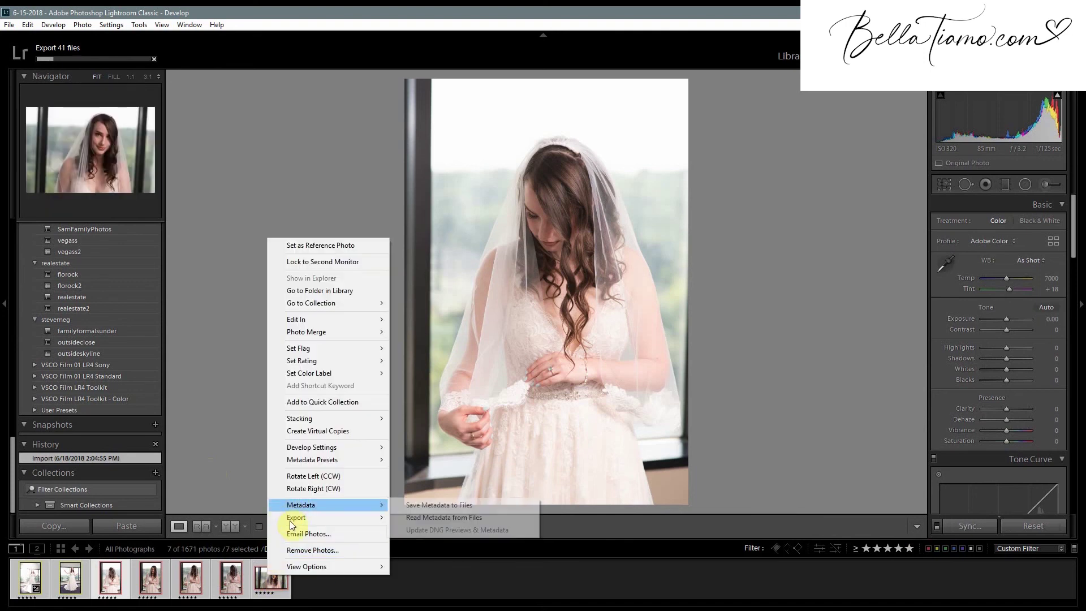
pyautogui.moveTo(290, 521)
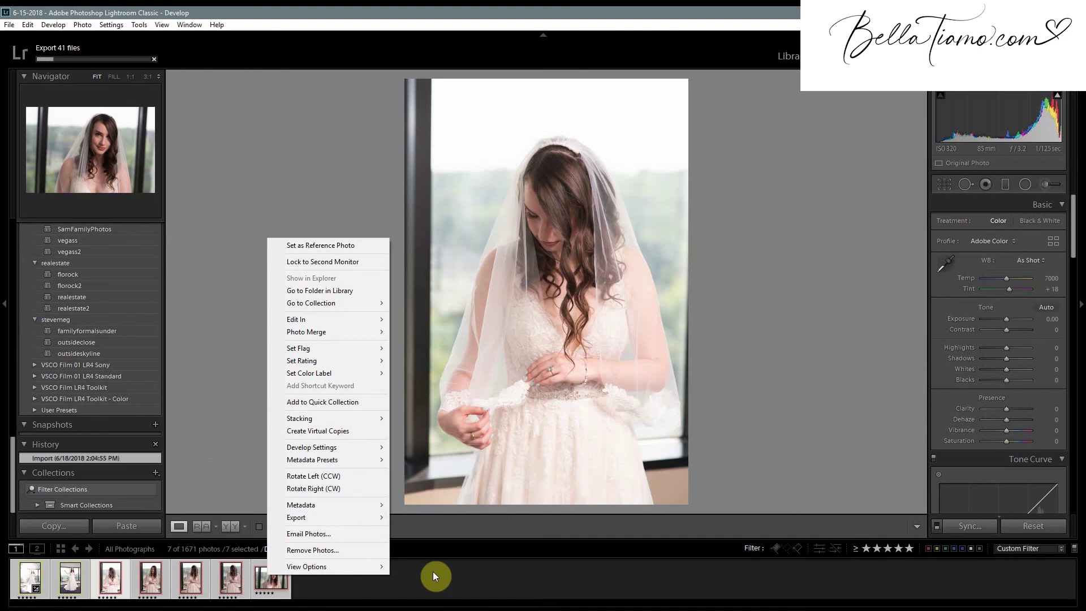
pyautogui.moveTo(365, 518)
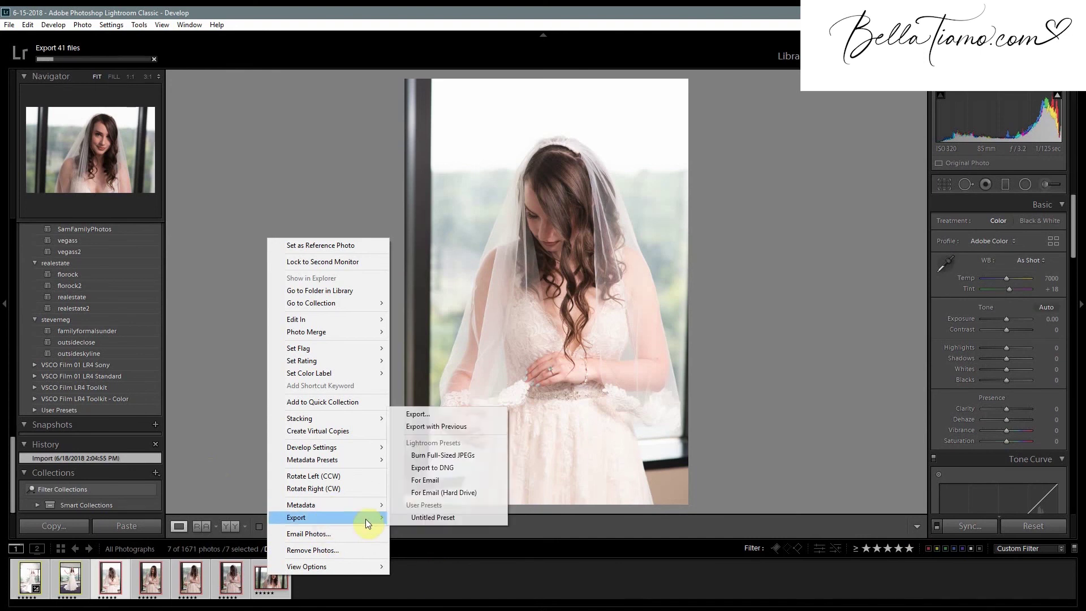
pyautogui.click(422, 417)
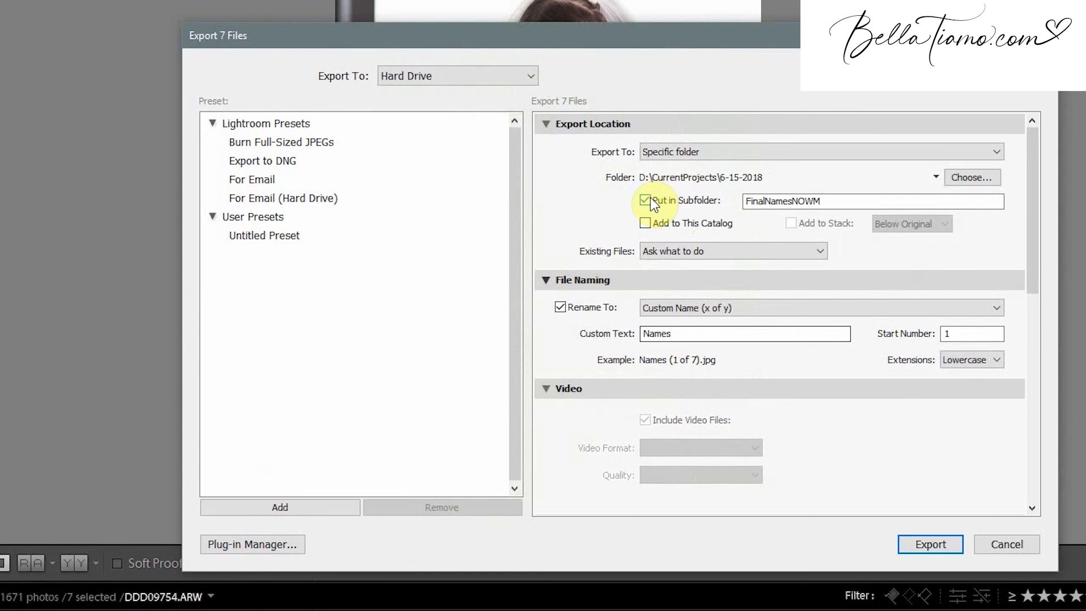
# Name the export subfolder NOWMBESTNames and set the custom text for the file names to NamesBest.
pyautogui.doubleClick(791, 201)
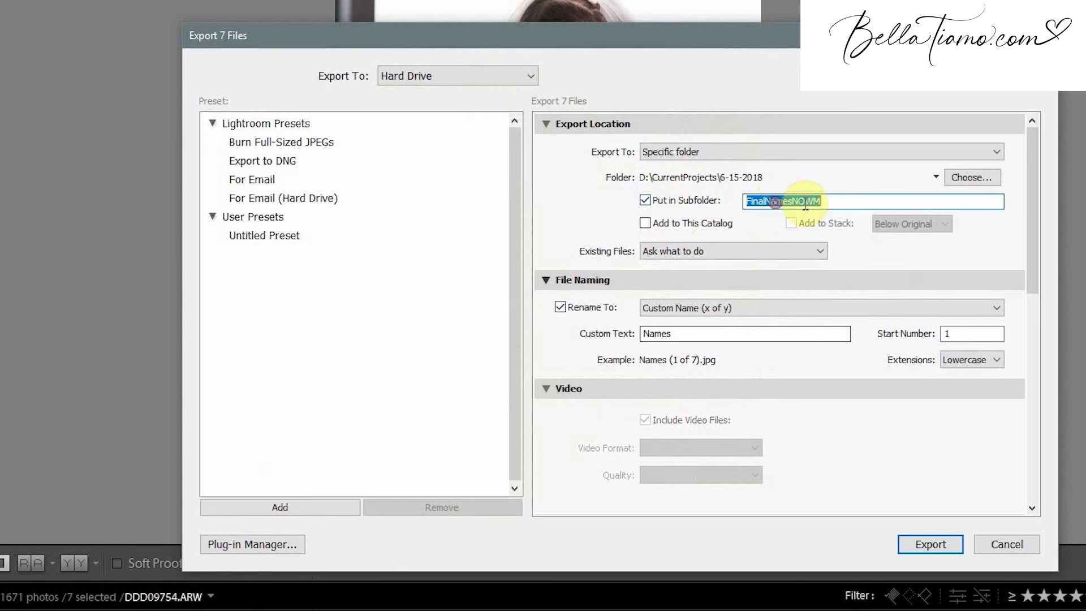
pyautogui.write('N')
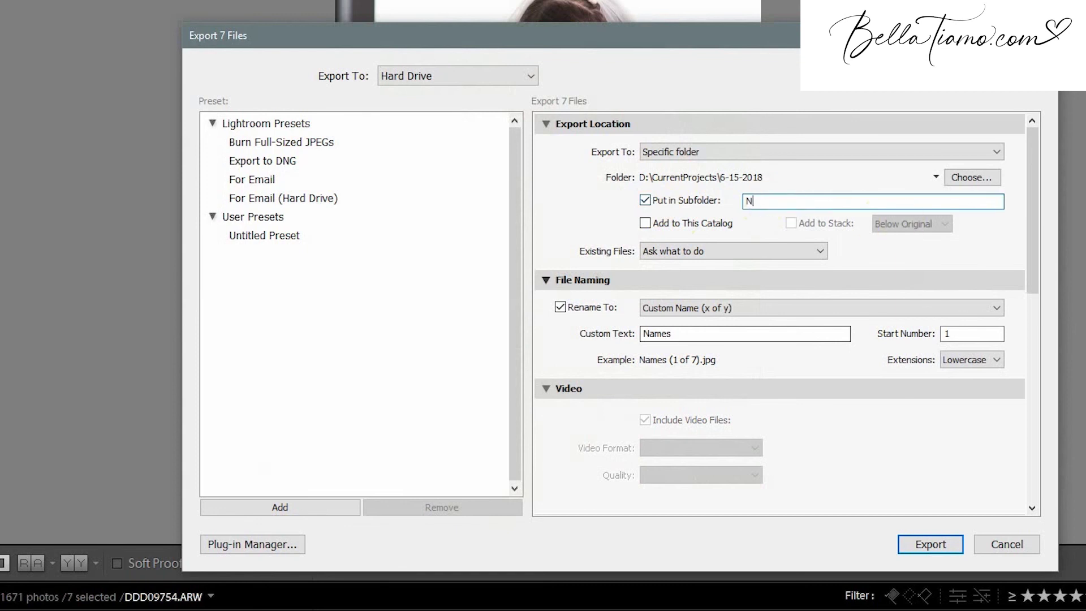
pyautogui.write('OWMBESTNames')
pyautogui.click(701, 331)
pyautogui.click(736, 336)
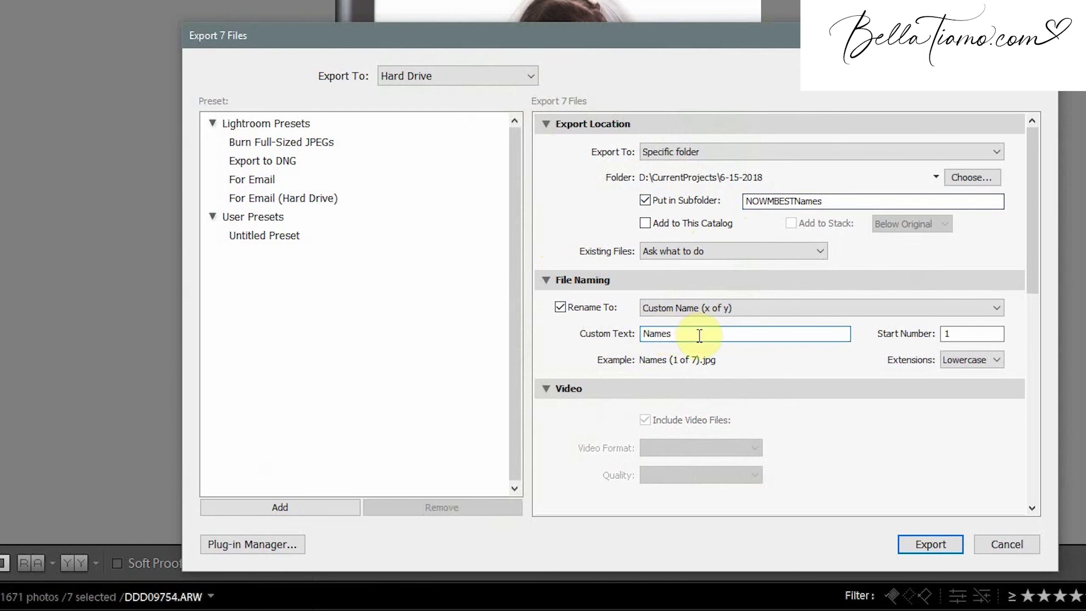
pyautogui.write('Best')
# Turn on resizing to 20.0 megapixels at 200 pixels per inch and export the five-star photos without a watermark.
pyautogui.scroll(-5, 543, 468)
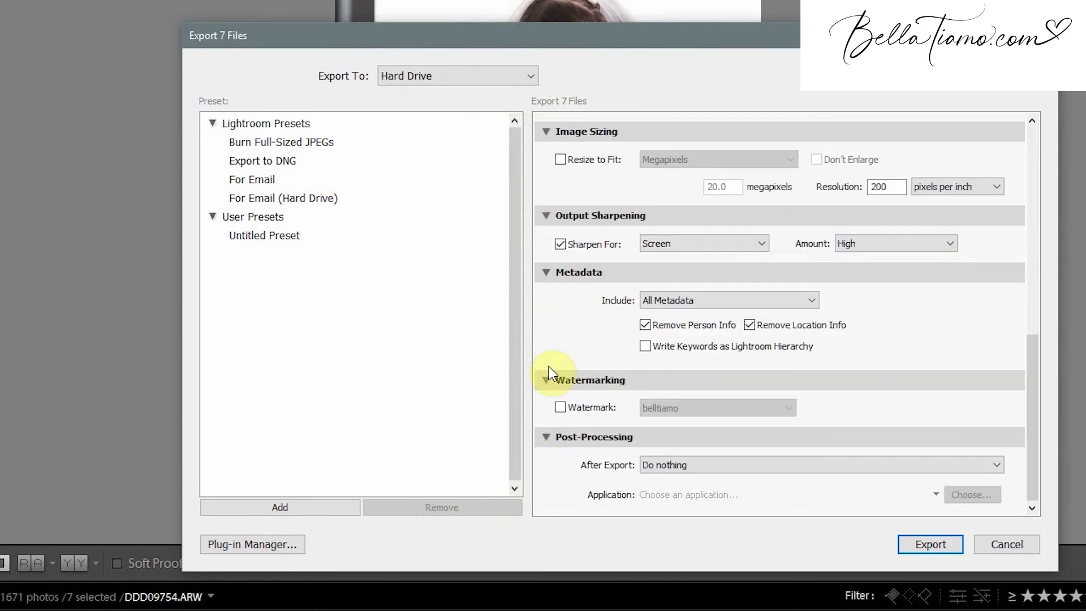
pyautogui.click(585, 158)
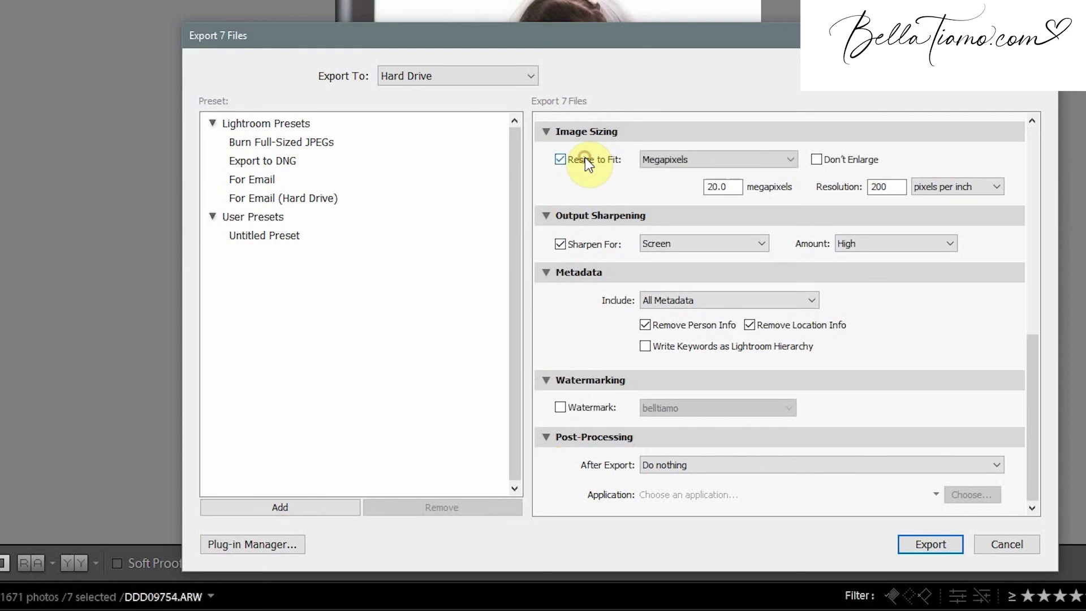
pyautogui.click(662, 163)
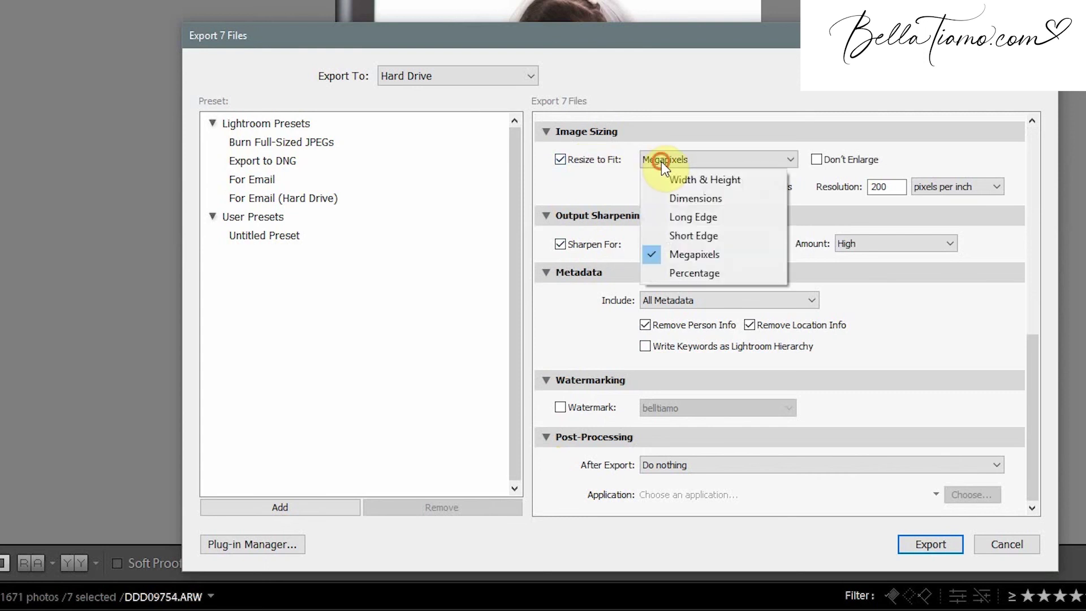
pyautogui.click(622, 190)
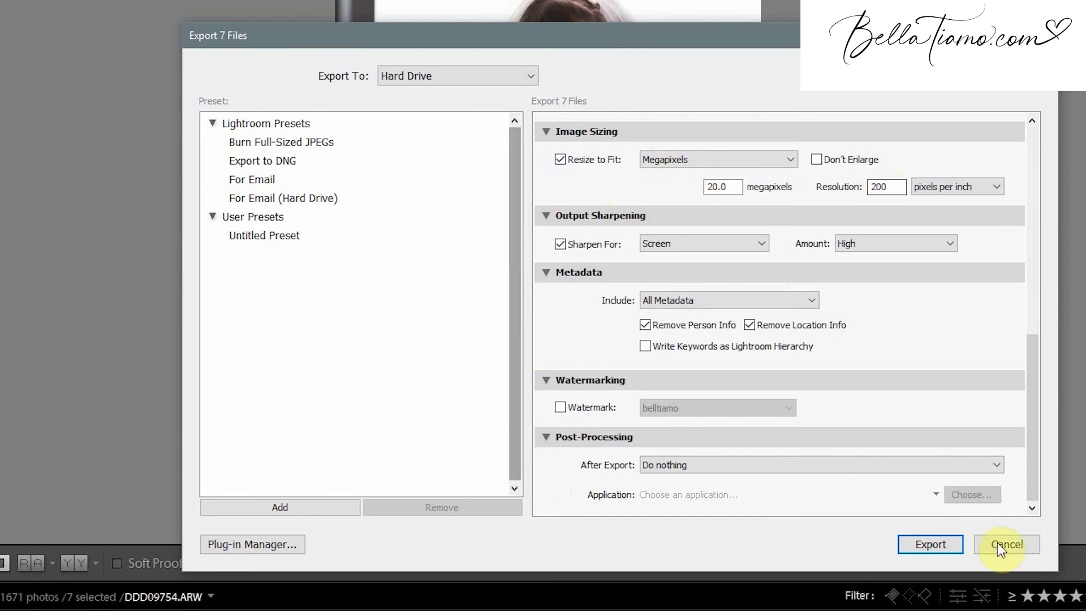
pyautogui.click(930, 546)
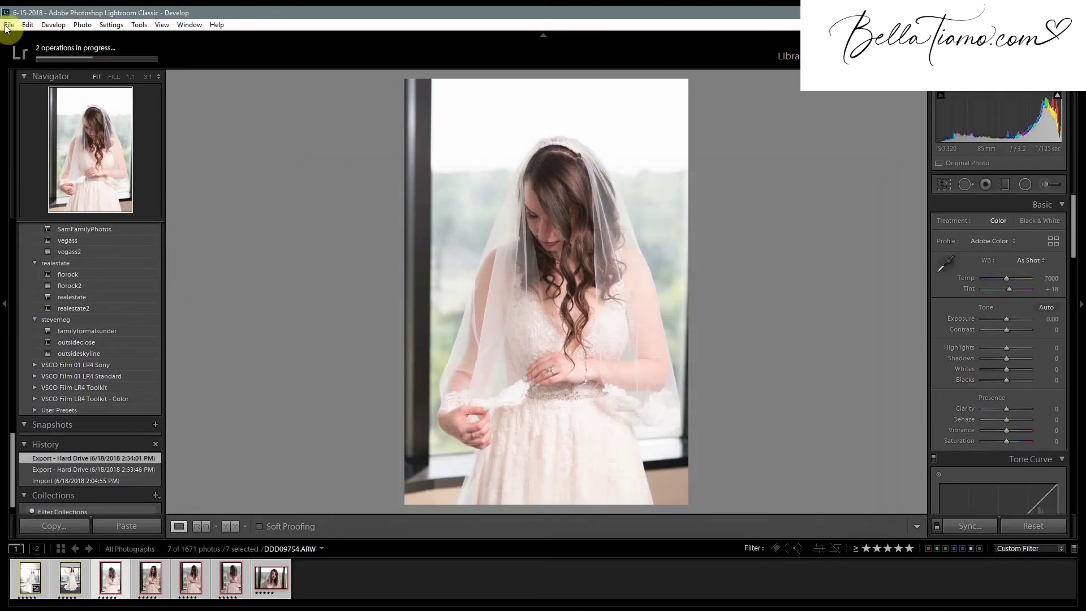
# Reopen the export settings for the same photos, naming the subfolder WMBESTNAME and the files' custom text NamesBestWM.
pyautogui.press('ctrl')
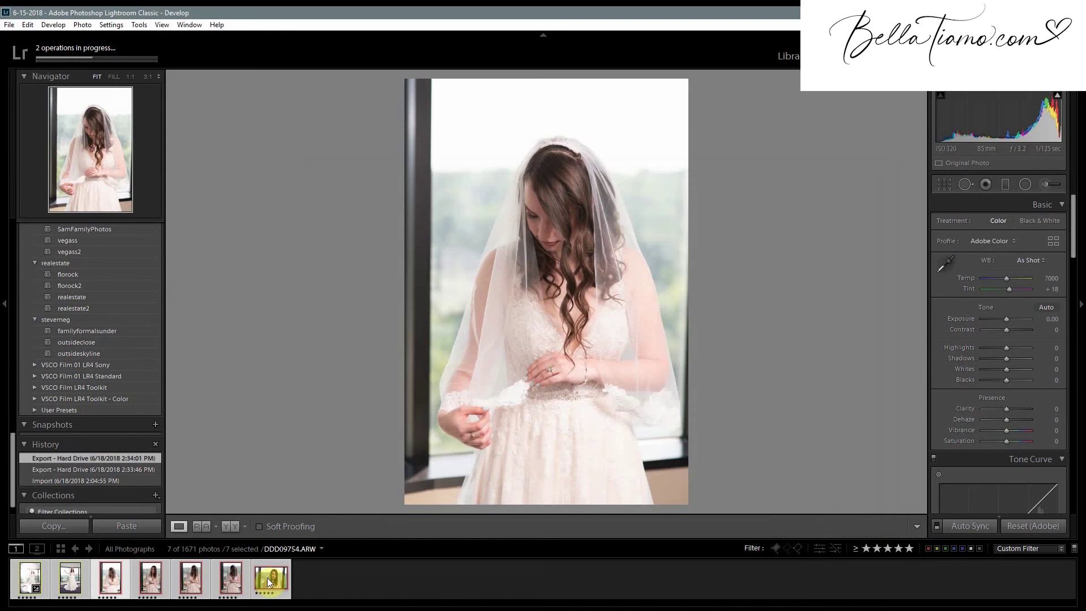
pyautogui.hotkey('ctrl', 'shift', 'e')
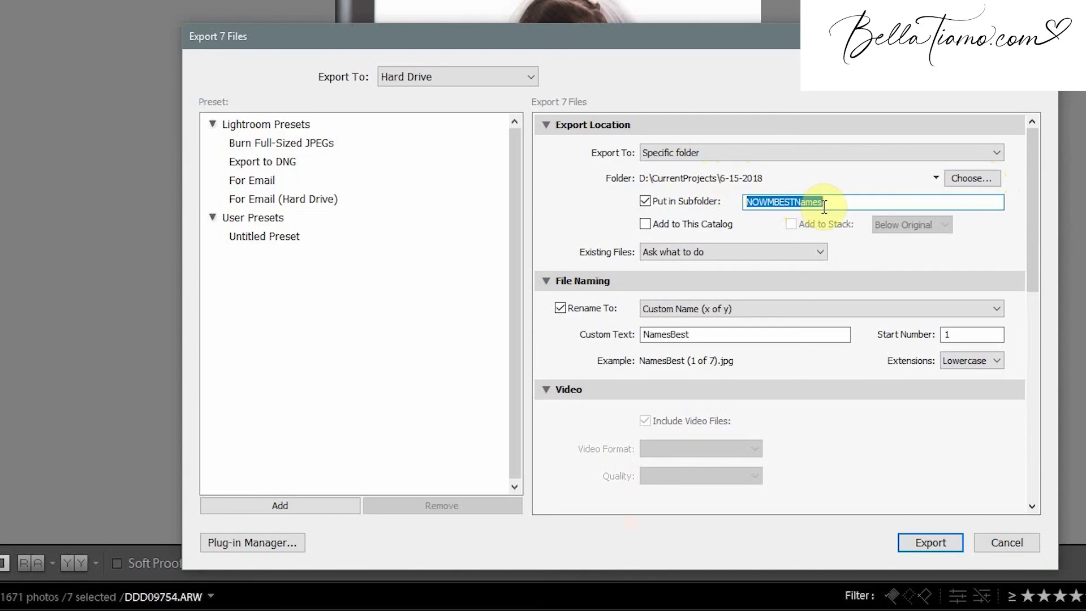
pyautogui.write('WMBESTNAME')
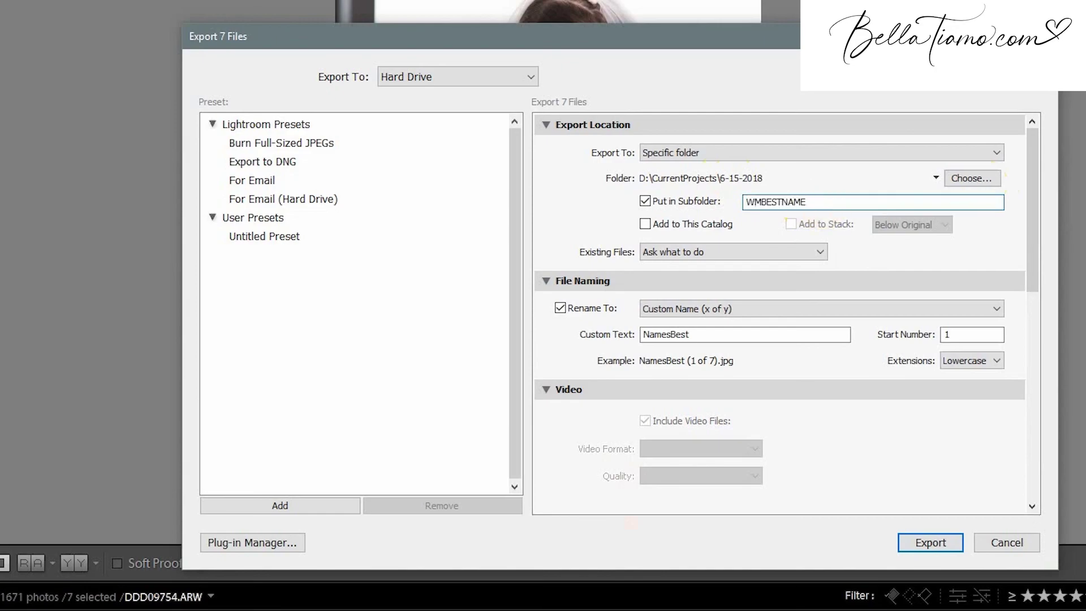
pyautogui.doubleClick(732, 334)
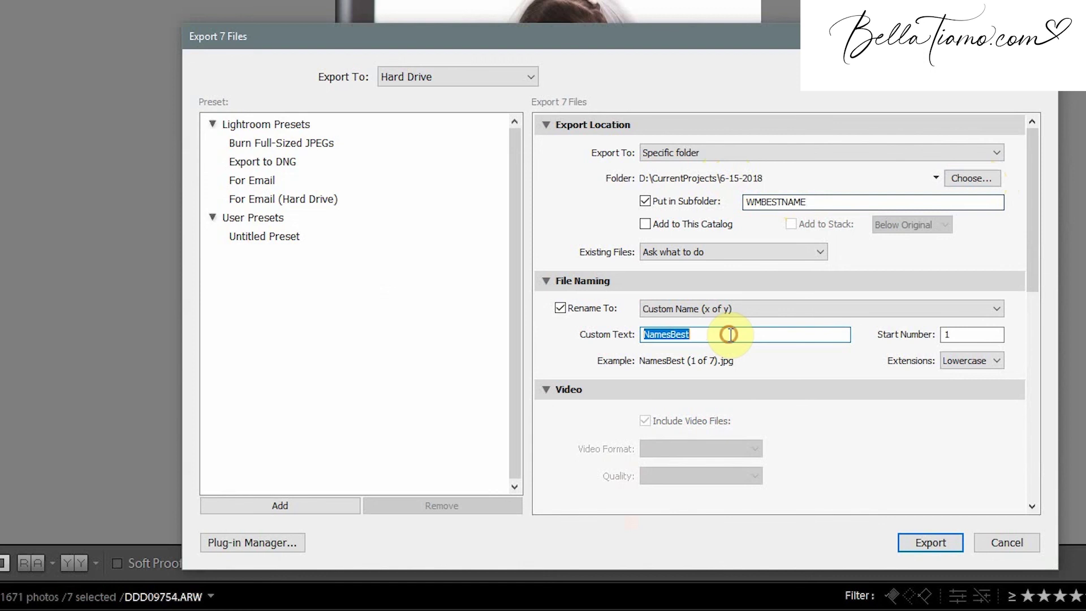
pyautogui.click(732, 334)
pyautogui.write('WM')
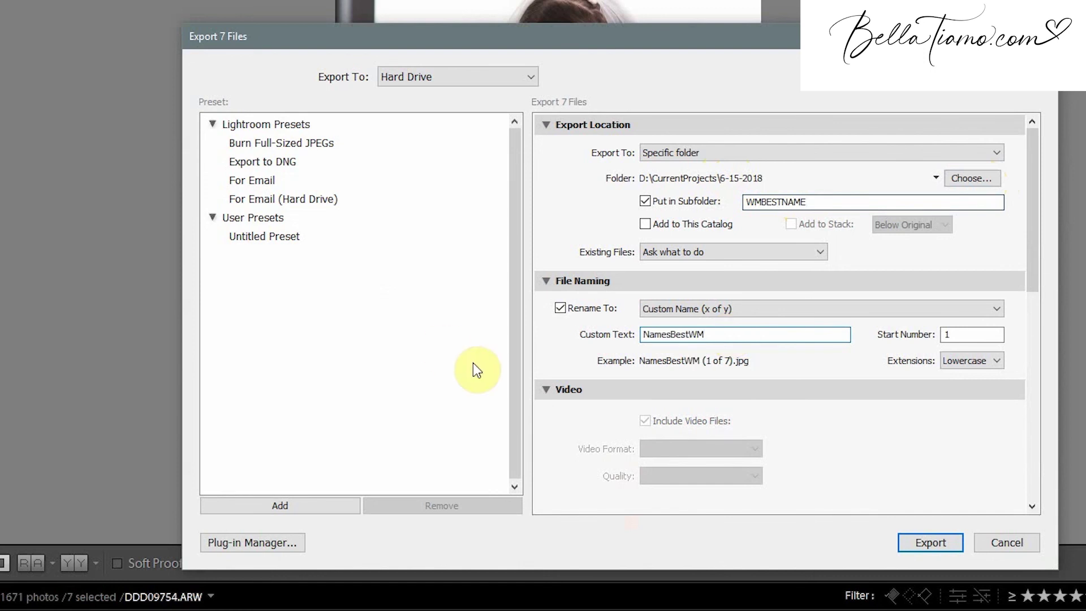
# Turn on the belltiamo watermark for this export and open it in the Watermark Editor.
pyautogui.scroll(-10, 543, 351)
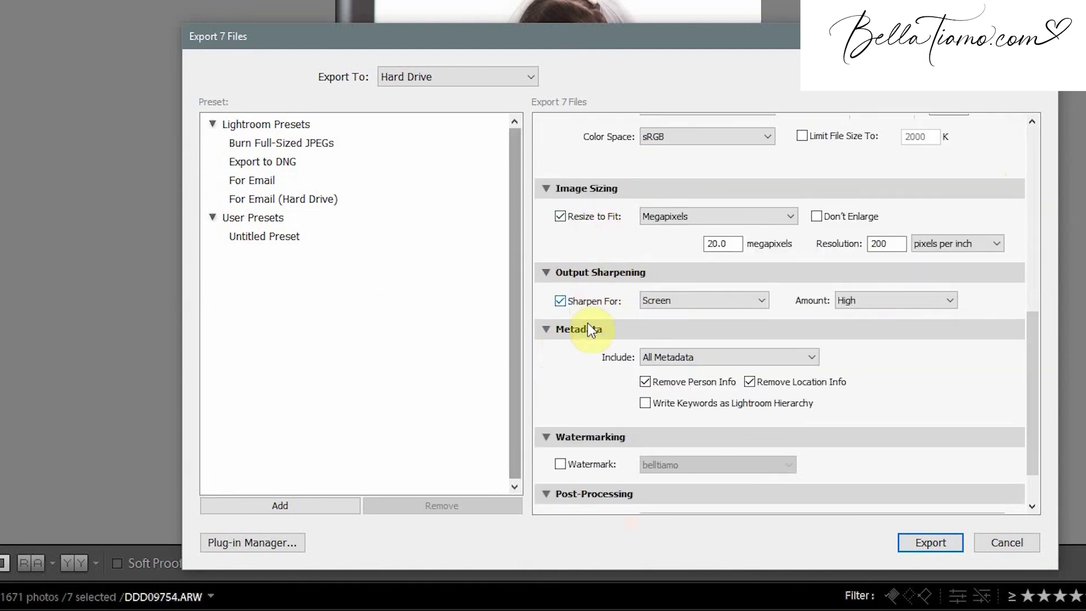
pyautogui.scroll(-2, 585, 351)
pyautogui.click(586, 405)
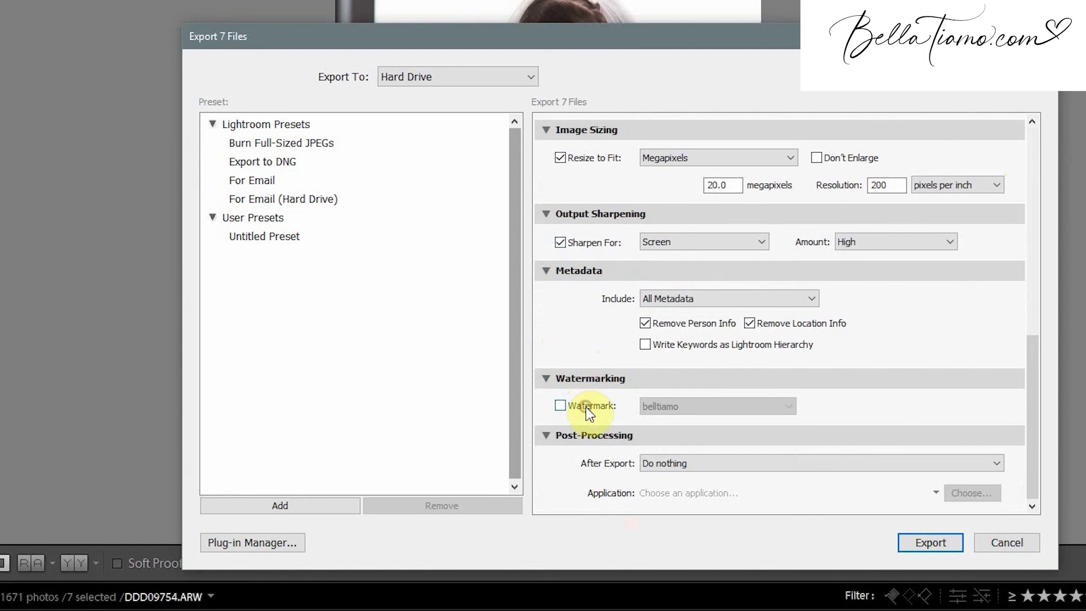
pyautogui.click(704, 407)
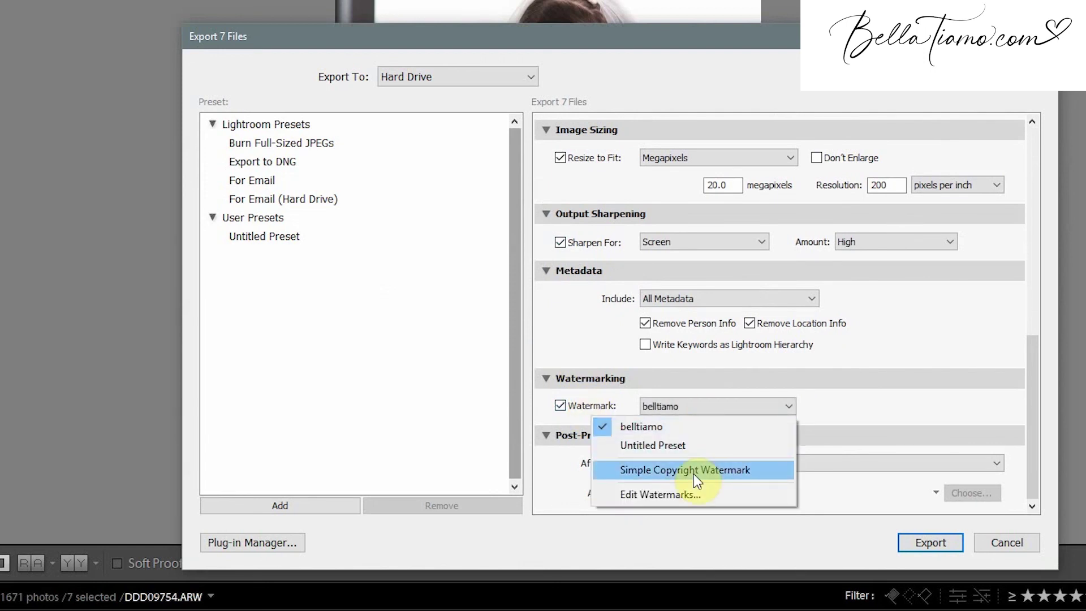
pyautogui.click(697, 491)
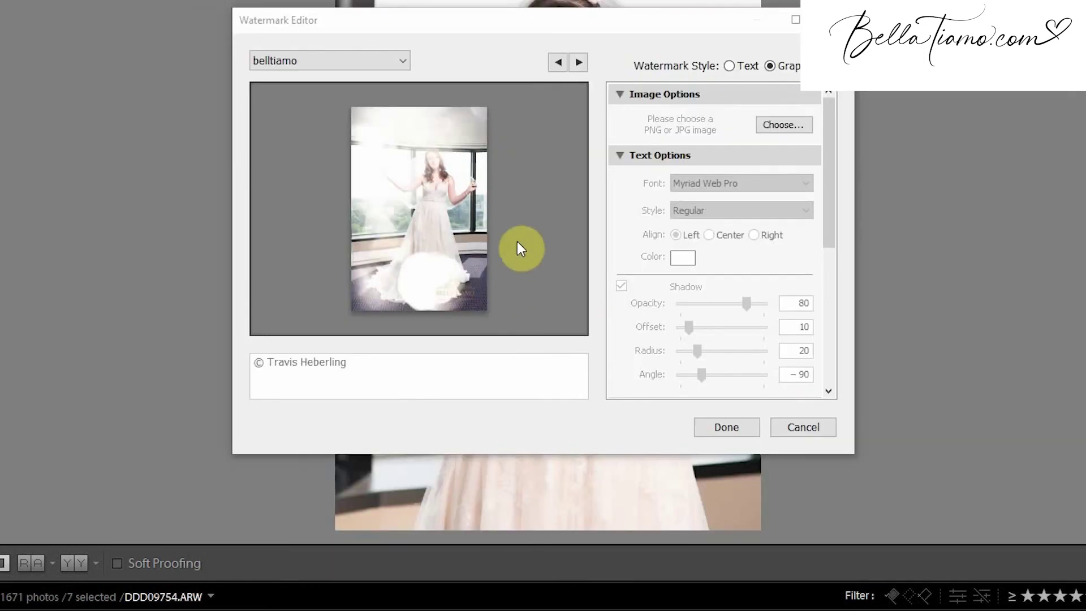
pyautogui.click(761, 123)
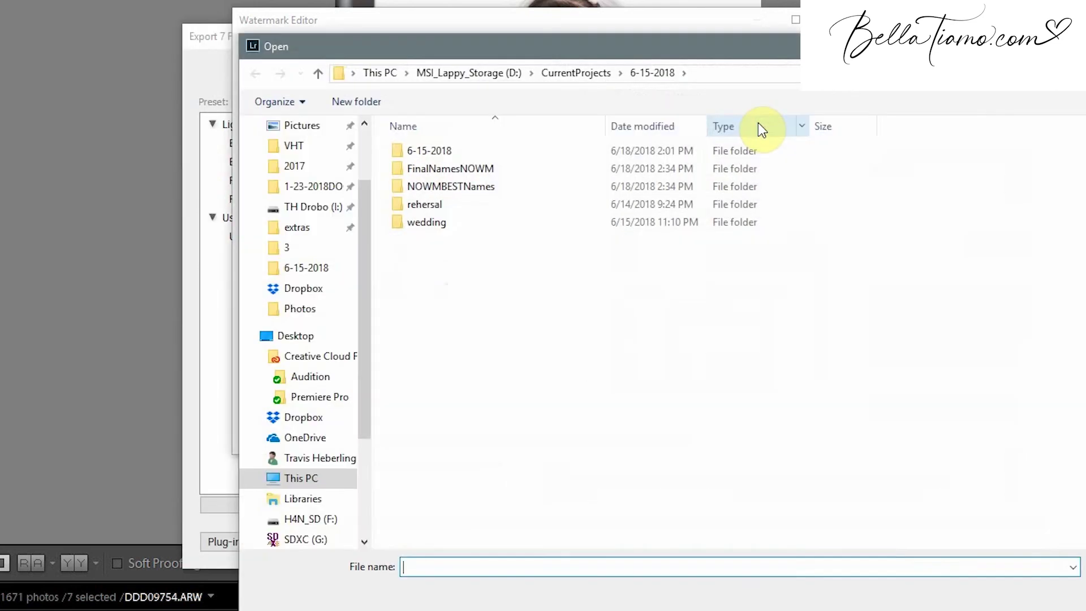
pyautogui.click(478, 75)
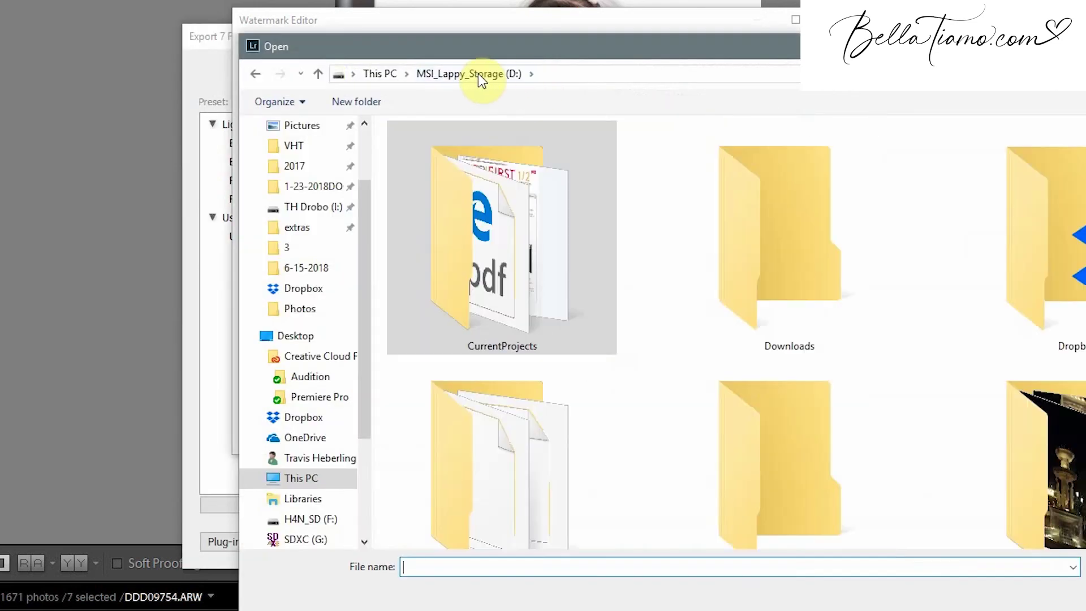
pyautogui.press('Escape')
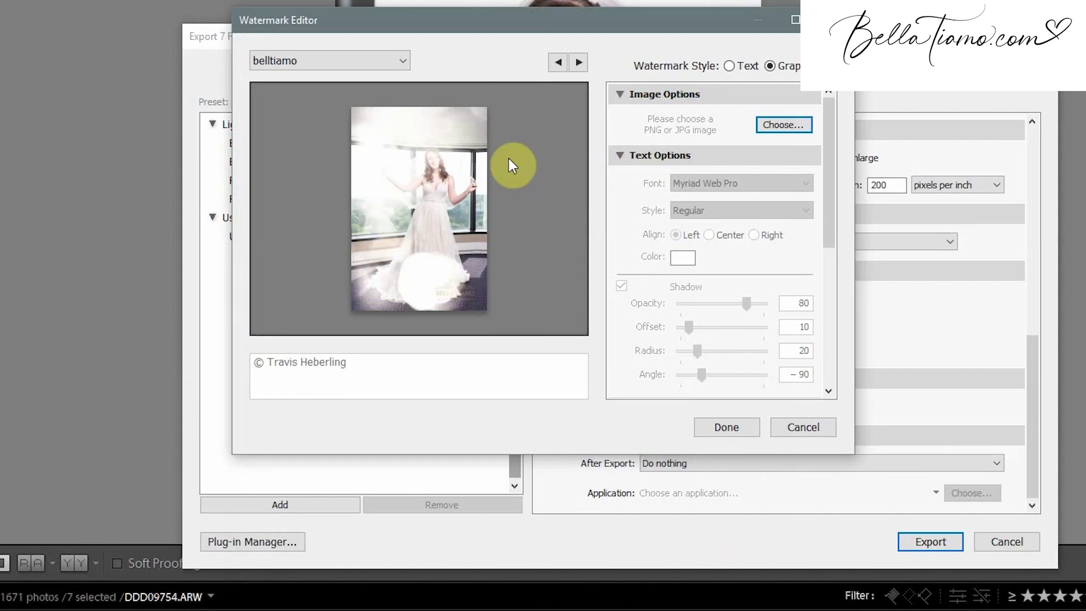
# Review the watermark's opacity, size, inset and anchor settings, accept them, and export the five-star photos with the watermark.
pyautogui.moveTo(464, 263)
pyautogui.click(457, 288)
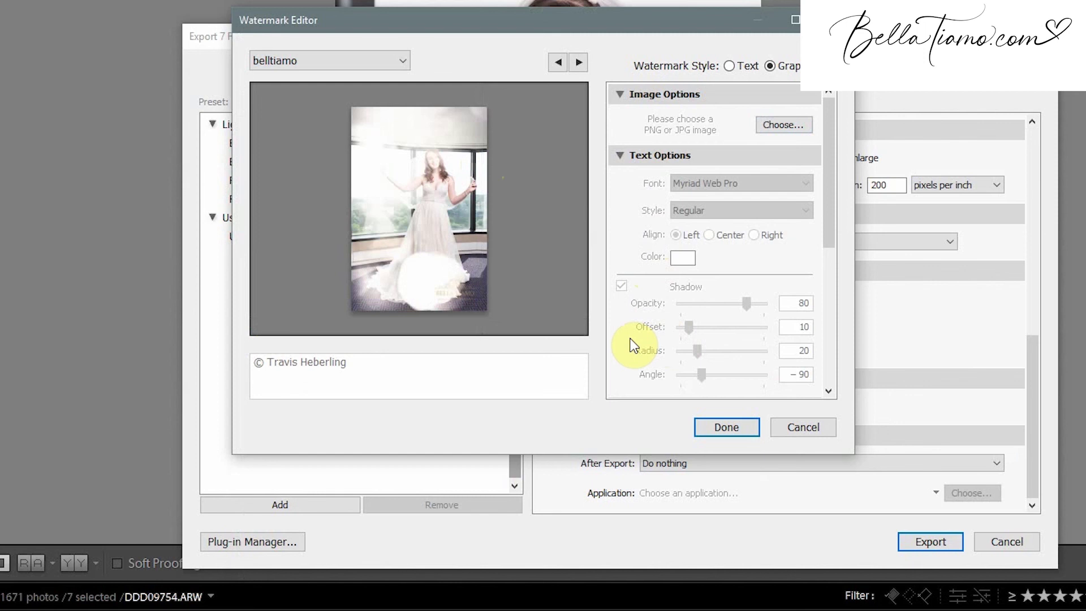
pyautogui.scroll(-5, 629, 338)
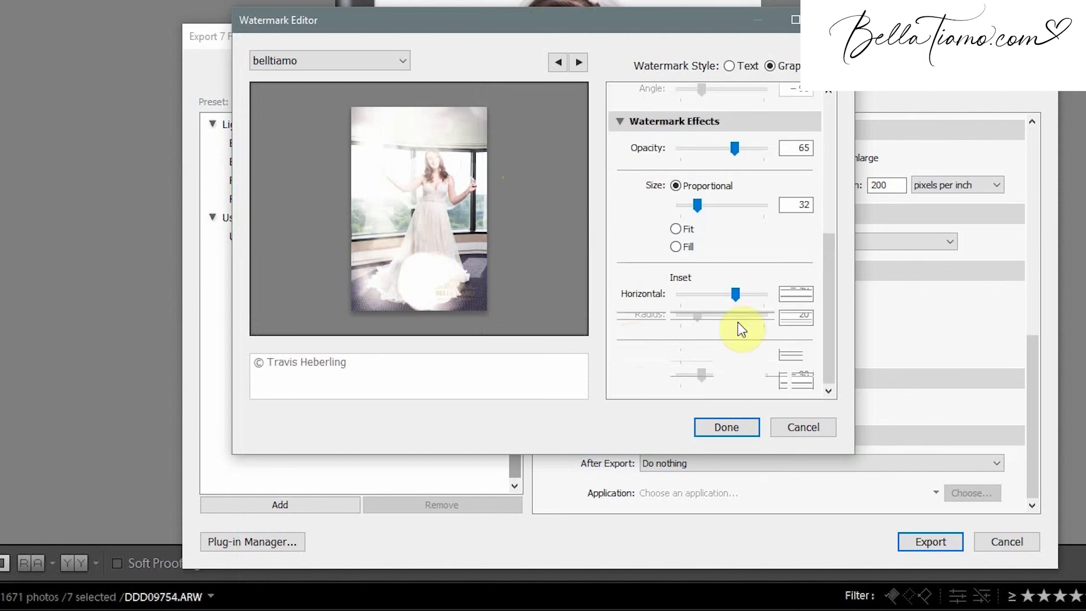
pyautogui.scroll(5, 789, 327)
pyautogui.moveTo(831, 230); pyautogui.dragTo(847, 352)
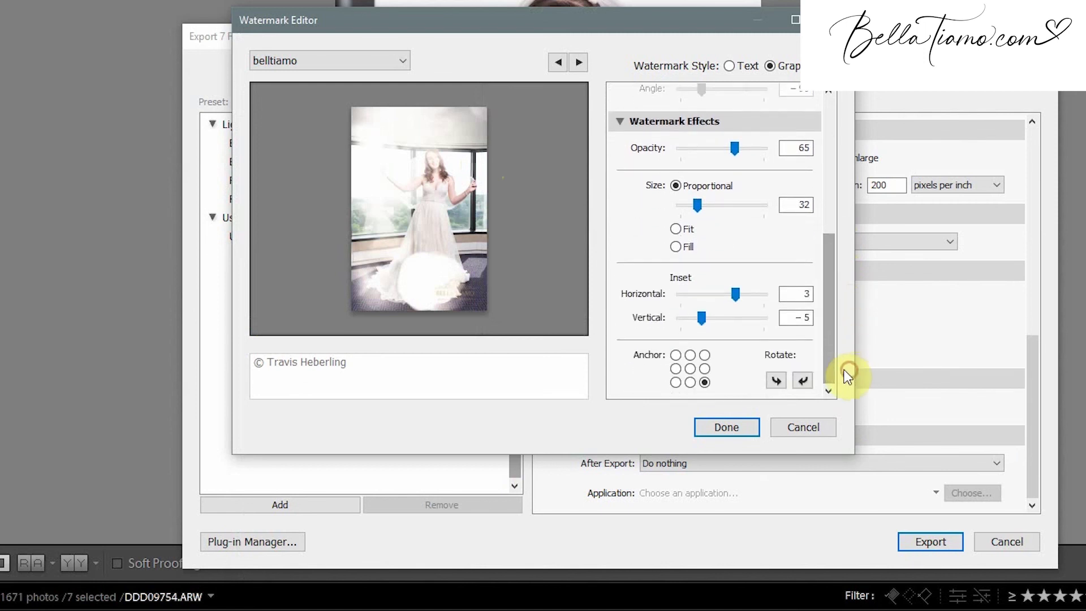
pyautogui.click(724, 427)
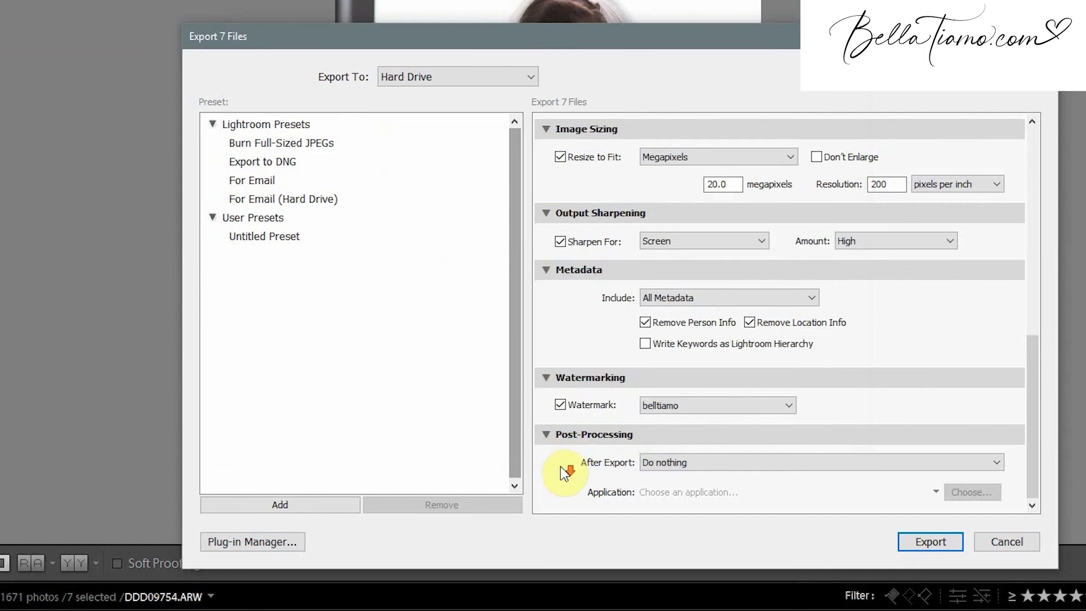
pyautogui.click(916, 544)
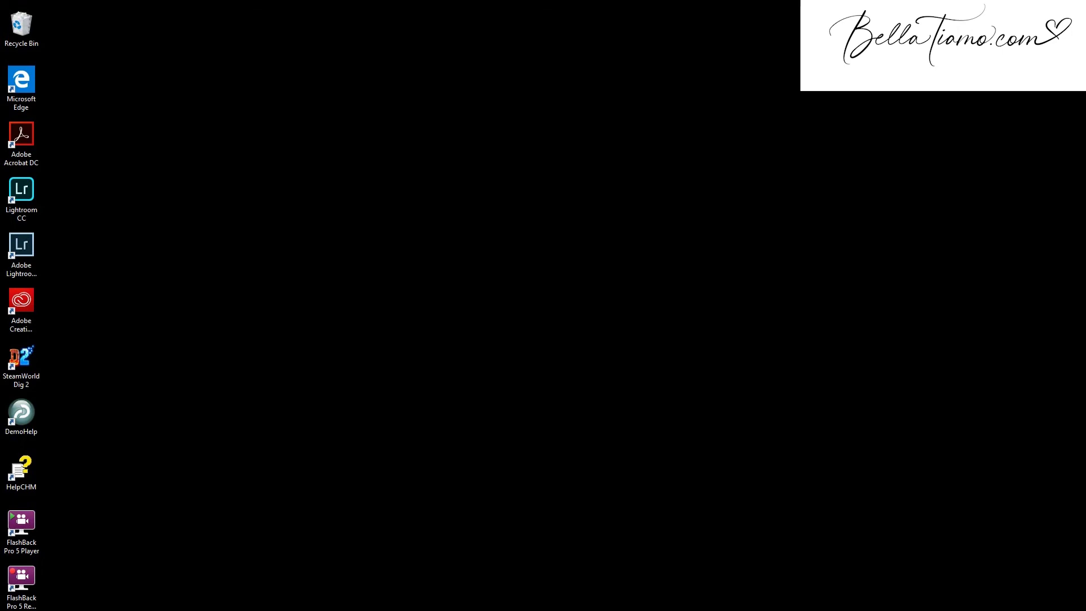
# Switch back to Lightroom Classic, display the landscape bride close-up, and bring up its options for editing in another application.
pyautogui.hotkey('alt', 'Tab')
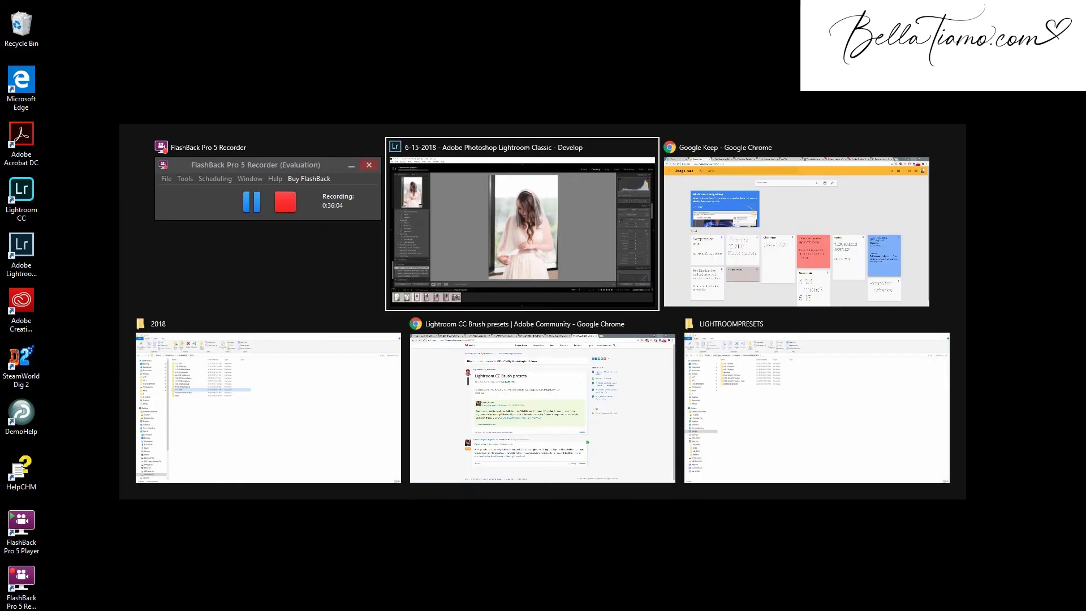
pyautogui.click(571, 245)
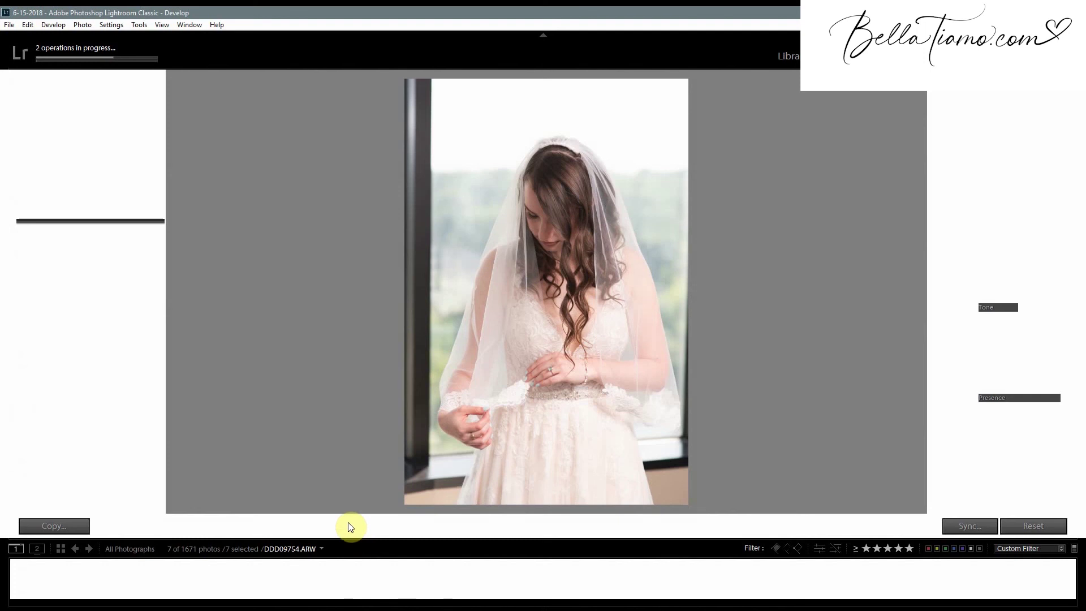
pyautogui.click(272, 580)
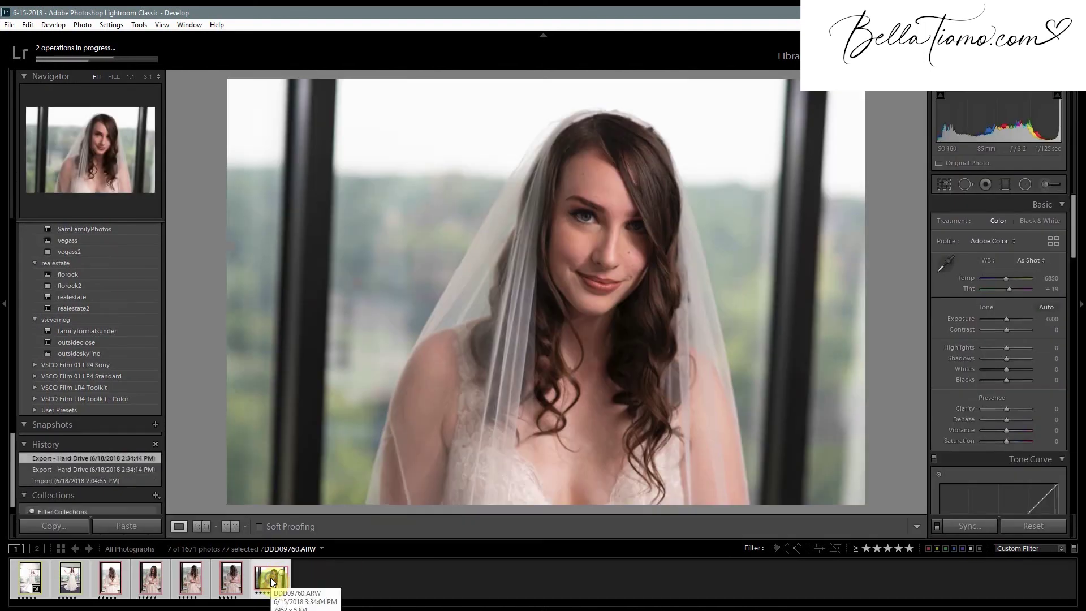
pyautogui.rightClick(271, 582)
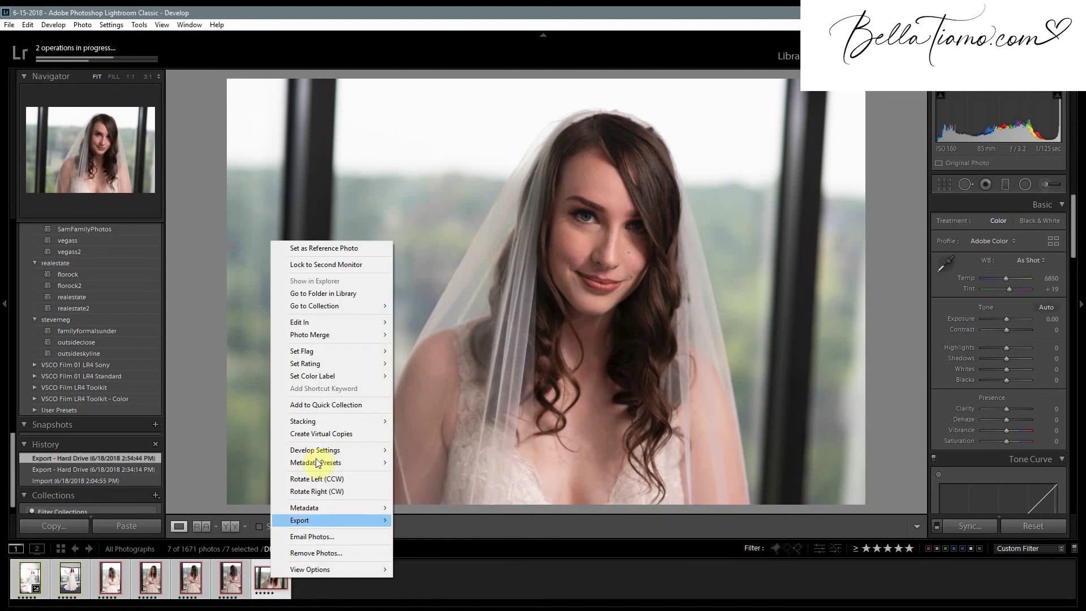
pyautogui.moveTo(323, 327)
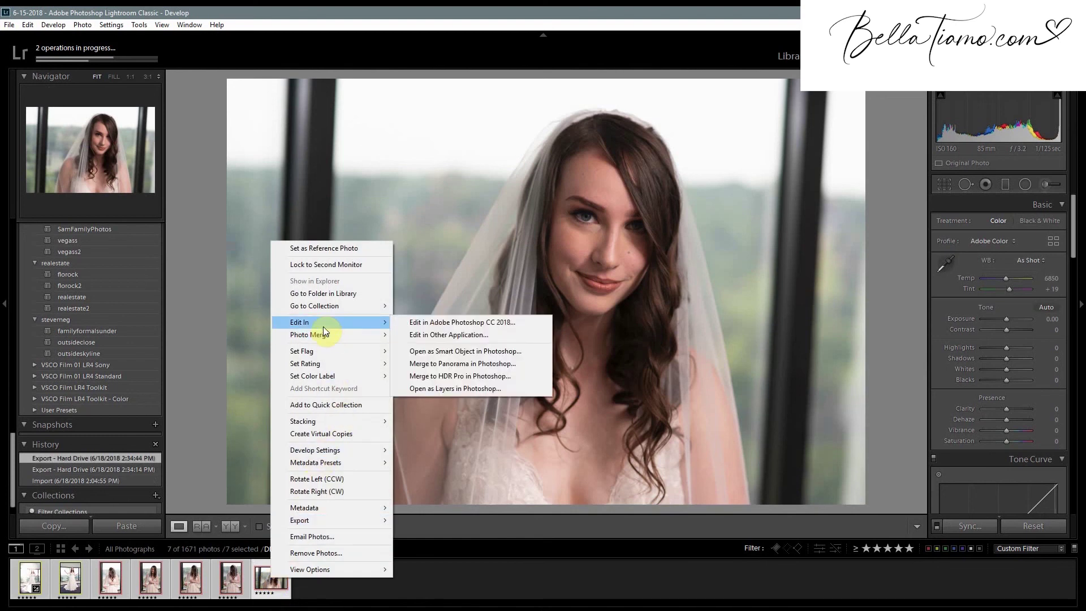